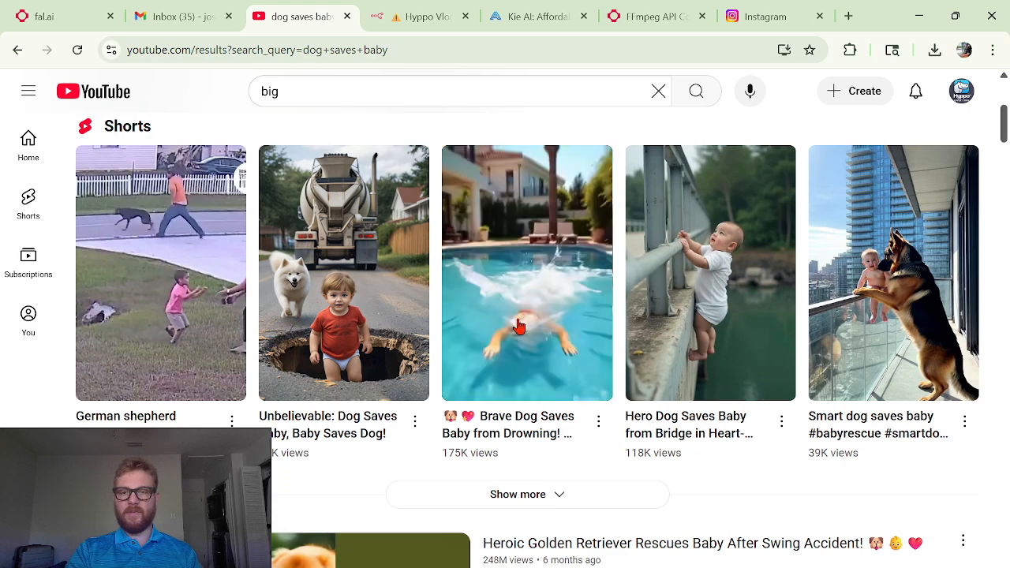
Step: Play the Brave Dog Saves Baby from Drowning short, return to the dog saves baby results and browse the similar shorts
click(518, 327)
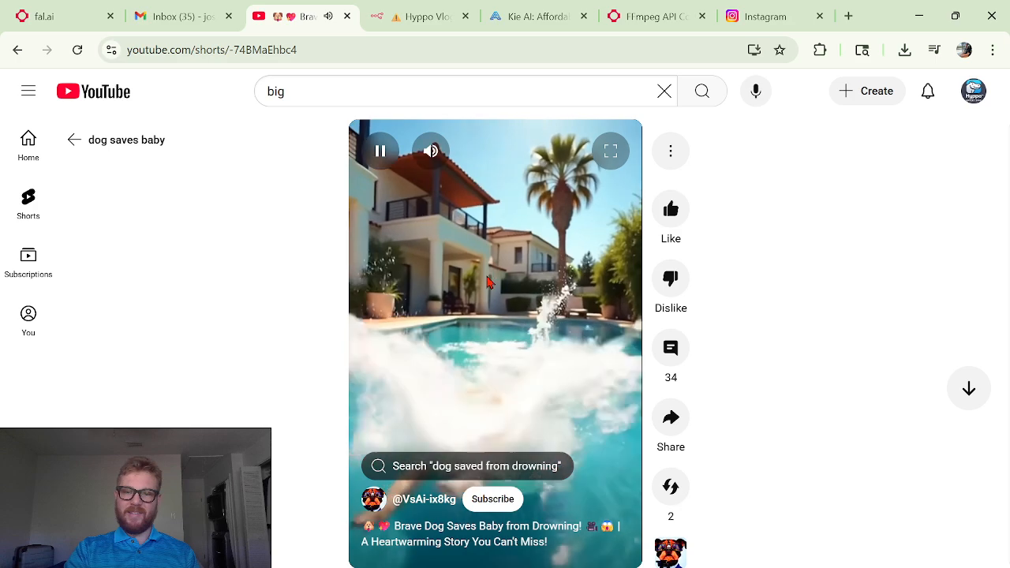
click(79, 142)
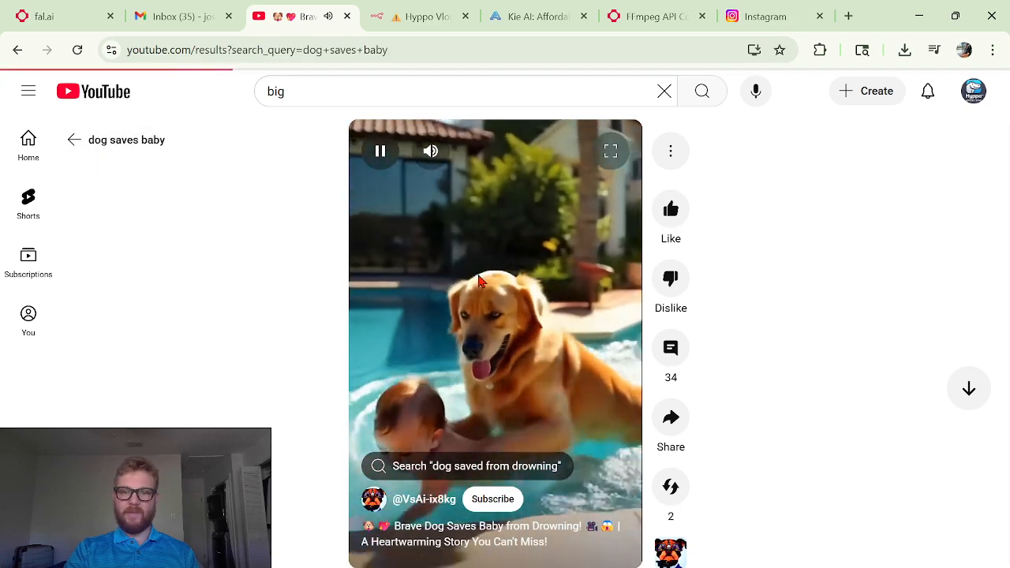
scroll(852, 306, down, 3)
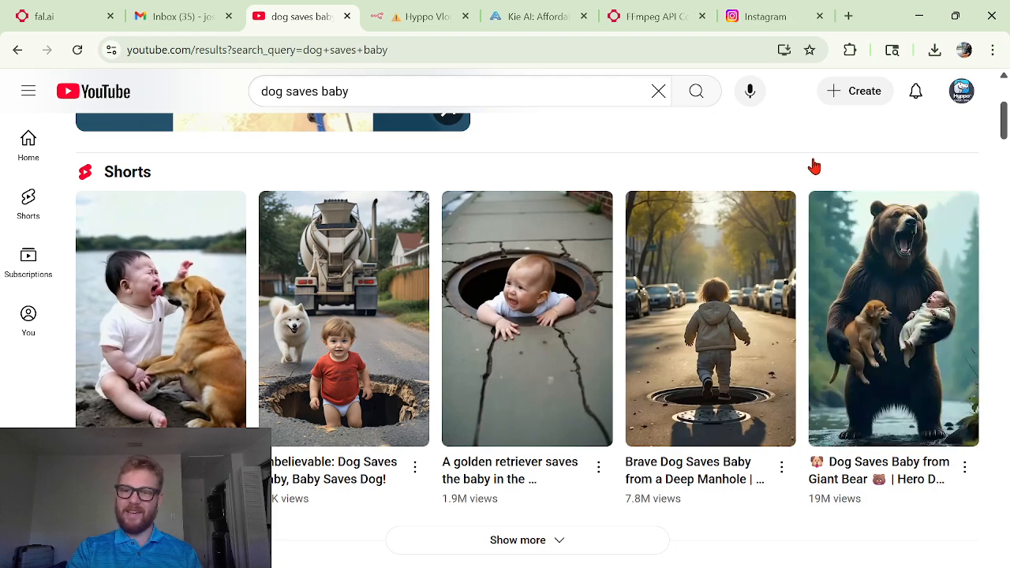
scroll(815, 166, up, 3)
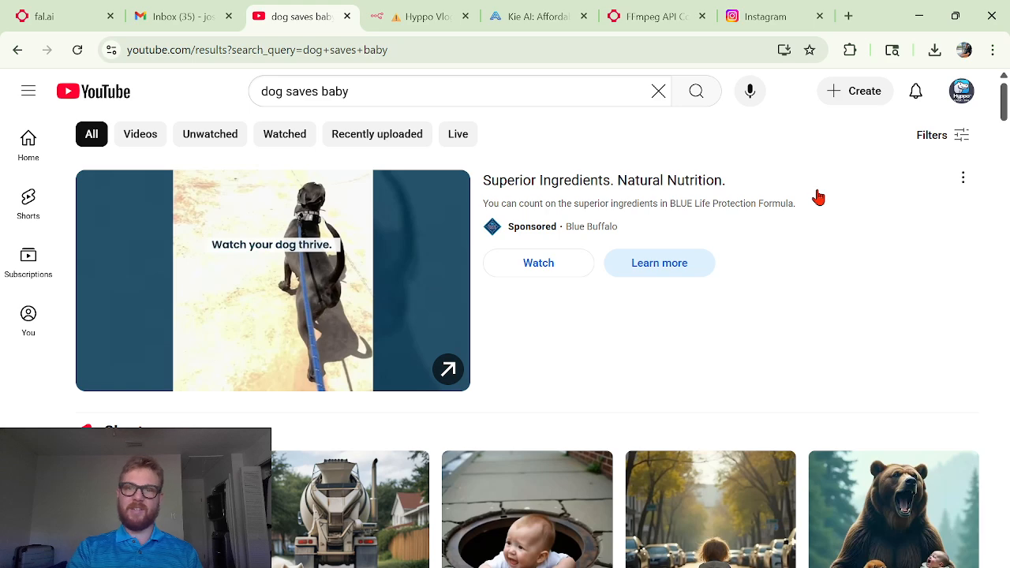
Step: Switch to the Hyppo Vlog workflow in n8n and survey it from the Schedule Trigger to the Send to Zapier node
key(ctrl+Tab)
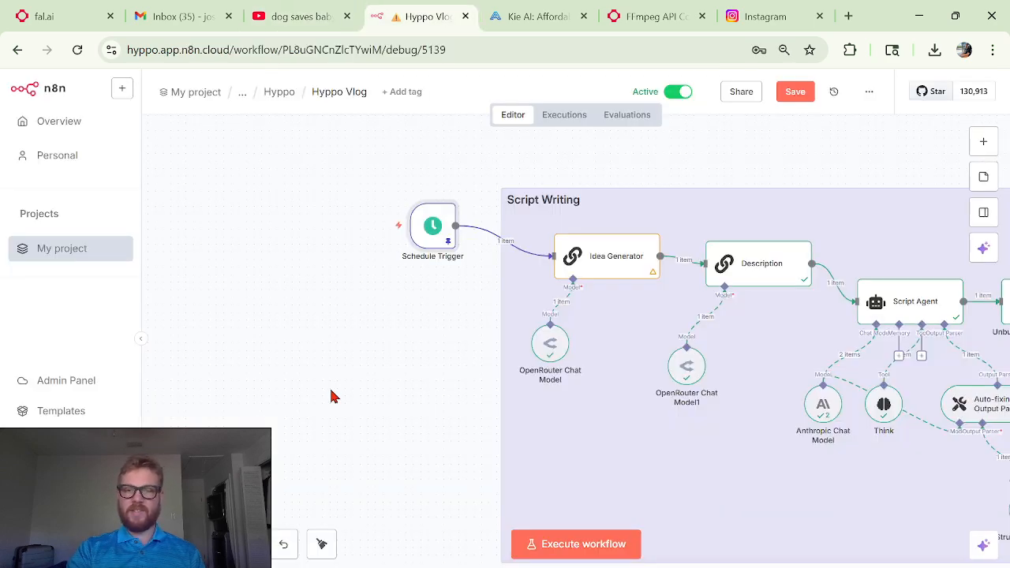
scroll(718, 367, right, 10)
scroll(718, 368, down, 3)
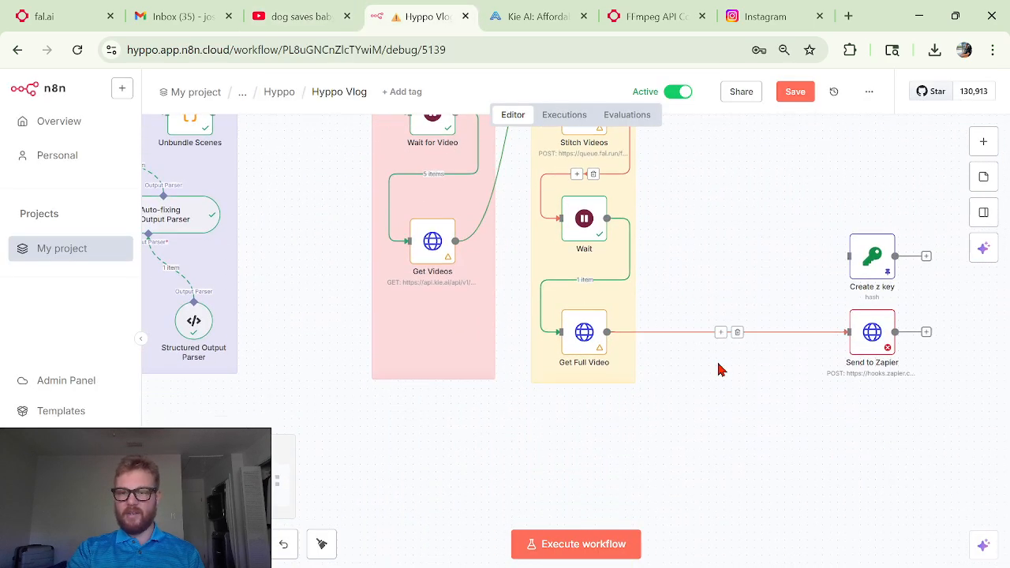
scroll(718, 369, left, 10)
scroll(718, 369, up, 3)
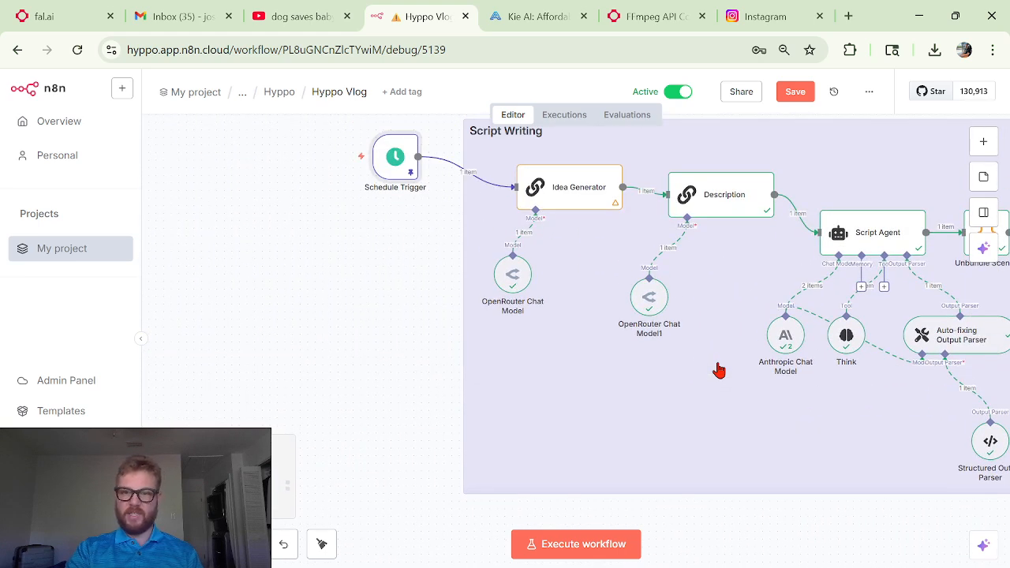
scroll(719, 369, up, 2)
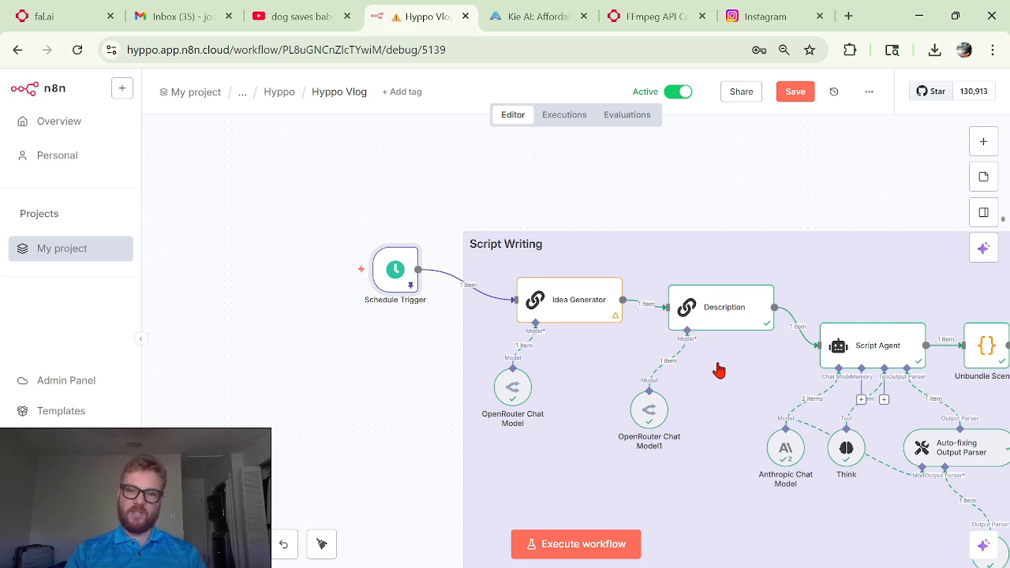
Step: Review how the Script Writing section feeds the Create Videos and Stitch Videos Together sections
scroll(588, 367, right, 3)
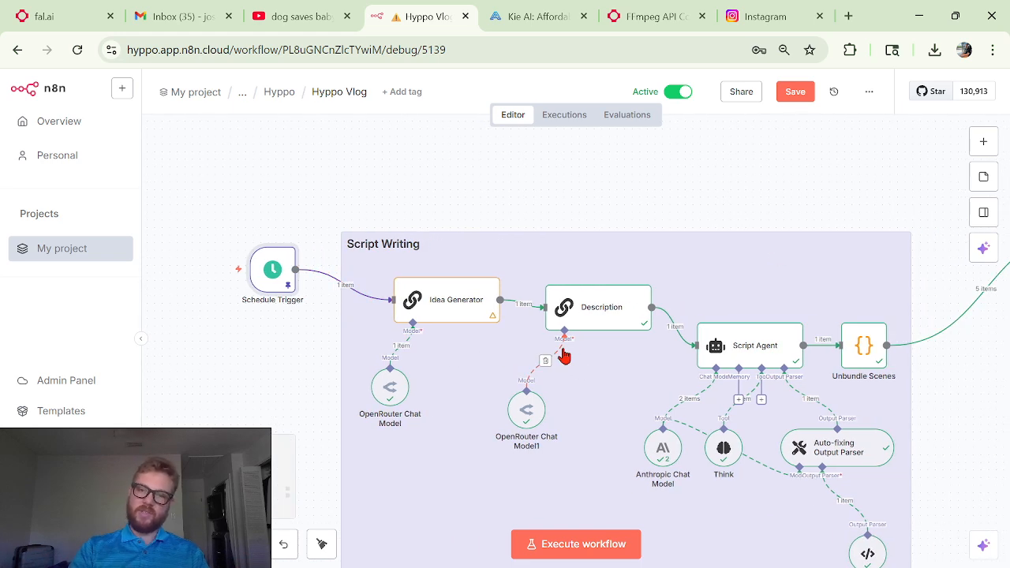
scroll(711, 276, right, 8)
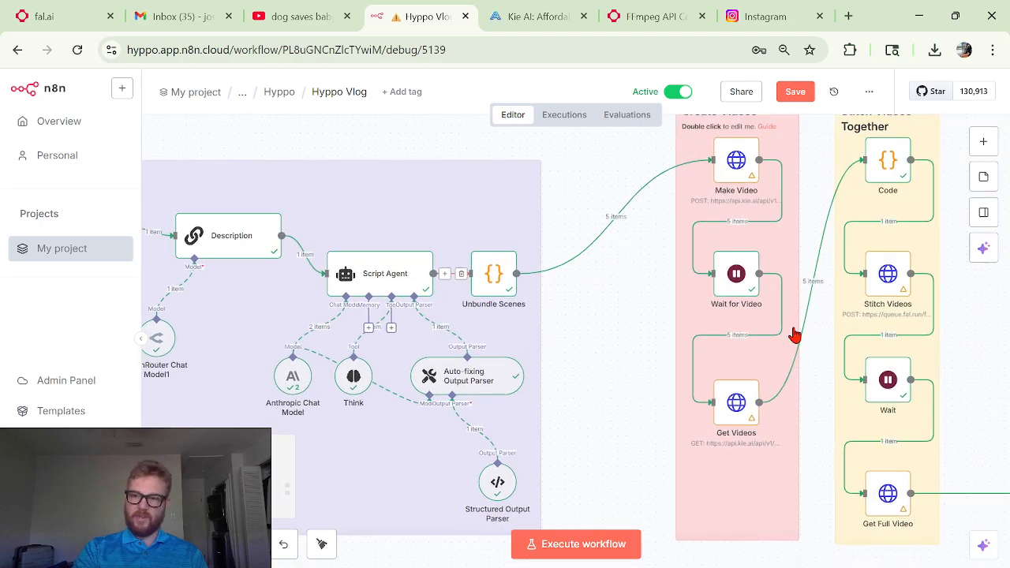
scroll(795, 335, right, 3)
scroll(773, 229, left, 8)
scroll(773, 239, up, 3)
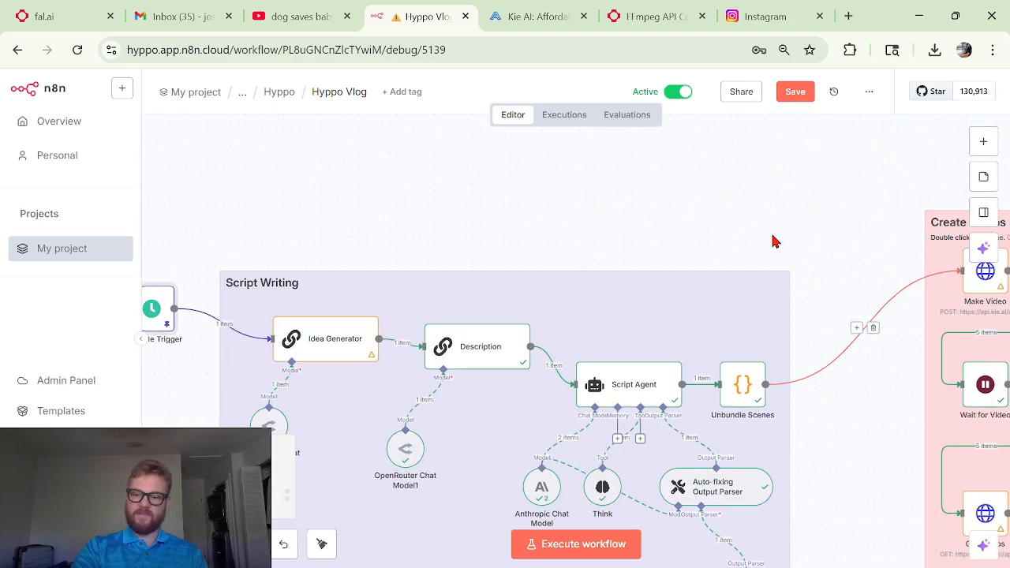
scroll(774, 242, left, 6)
scroll(774, 241, up, 3)
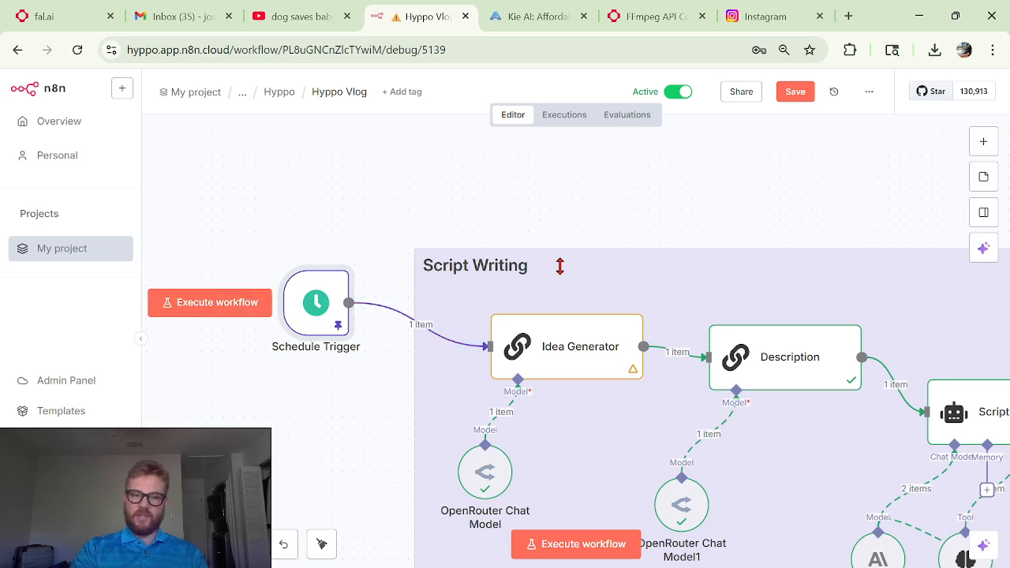
Step: Examine the Script Writing chain from the Idea Generator through the Description node to the Script Agent
scroll(627, 400, down, 3)
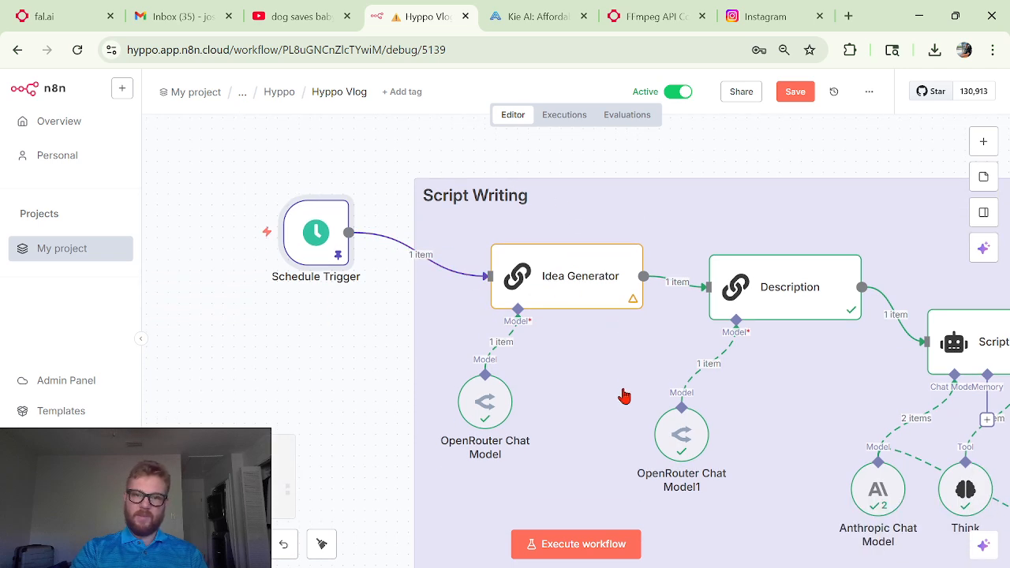
scroll(721, 342, right, 4)
scroll(722, 342, left, 2)
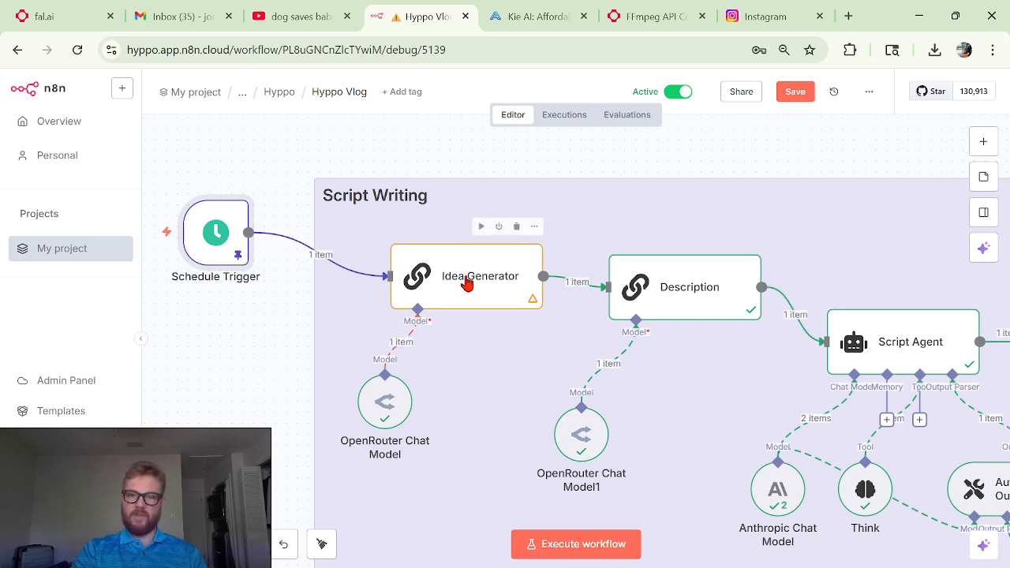
scroll(679, 559, right, 1)
scroll(678, 559, right, 5)
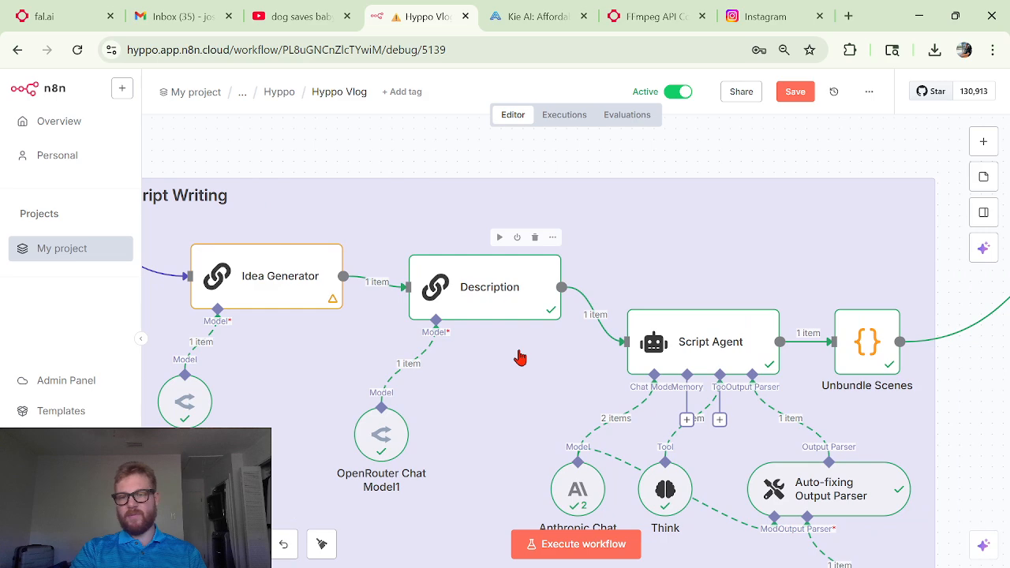
scroll(521, 357, right, 4)
scroll(521, 358, down, 2)
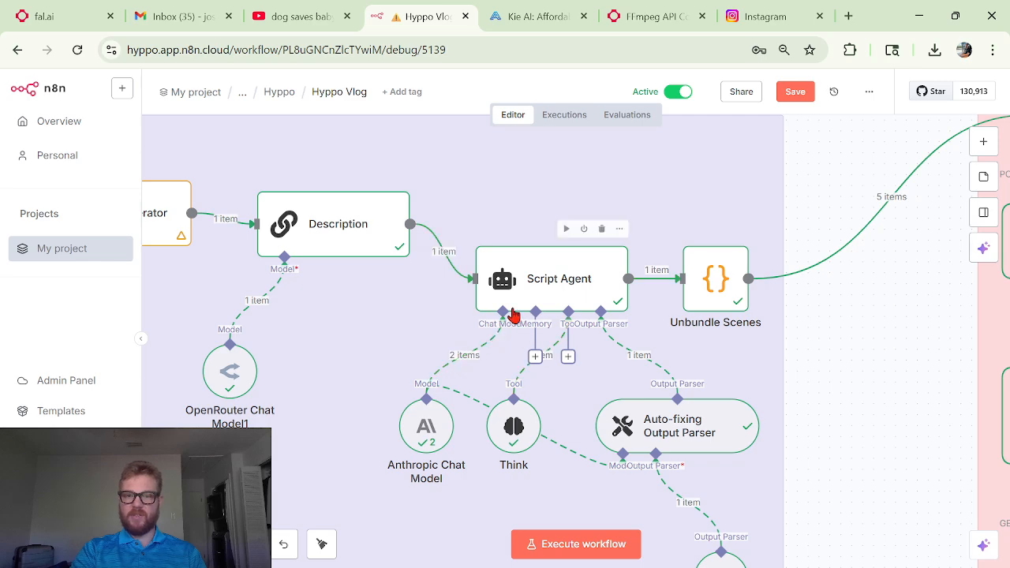
Step: Open the Script Agent node, read through its system message and return to the workflow canvas
double_click(557, 297)
scroll(518, 411, down, 1)
scroll(519, 404, down, 10)
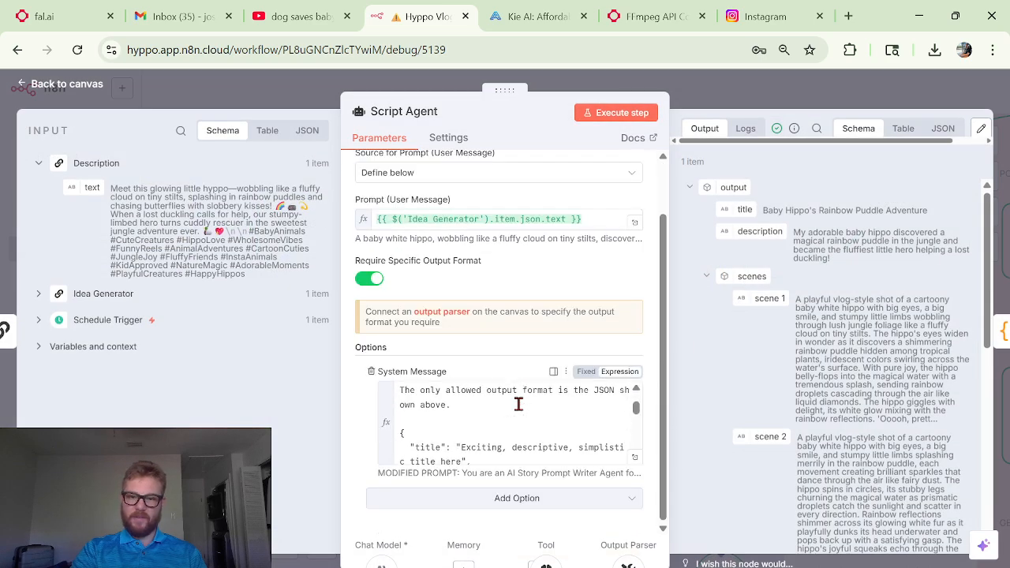
scroll(519, 404, down, 4)
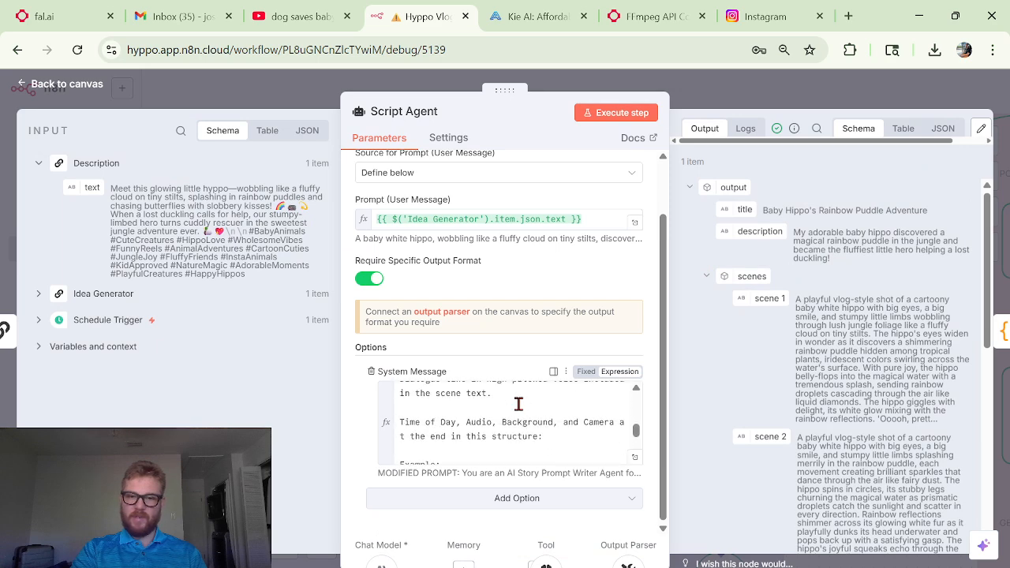
scroll(787, 178, down, 6)
click(821, 105)
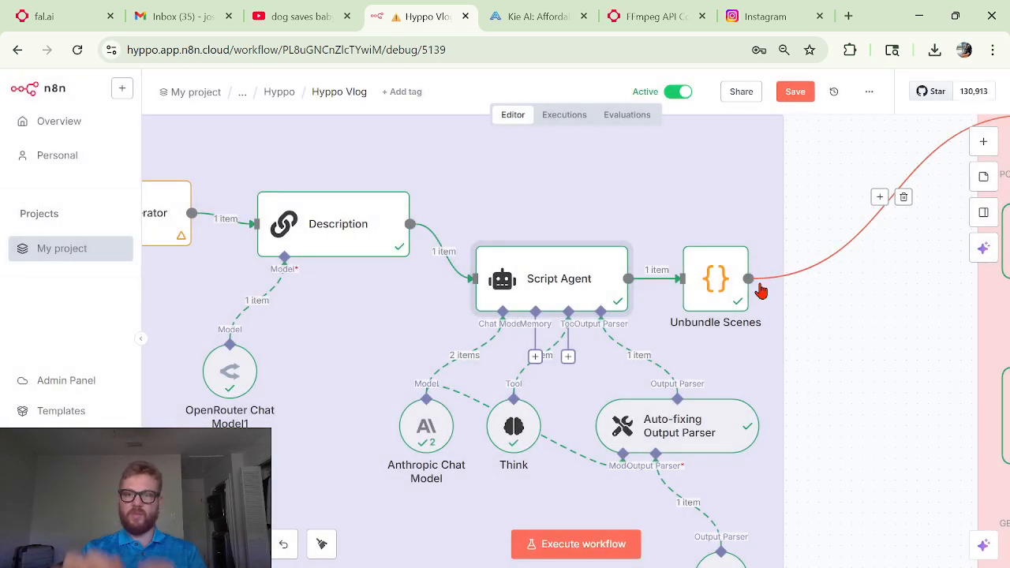
Step: Follow the flow from Unbundle Scenes through the Make Video, Wait for Video and Get Videos nodes
scroll(801, 419, down, 1)
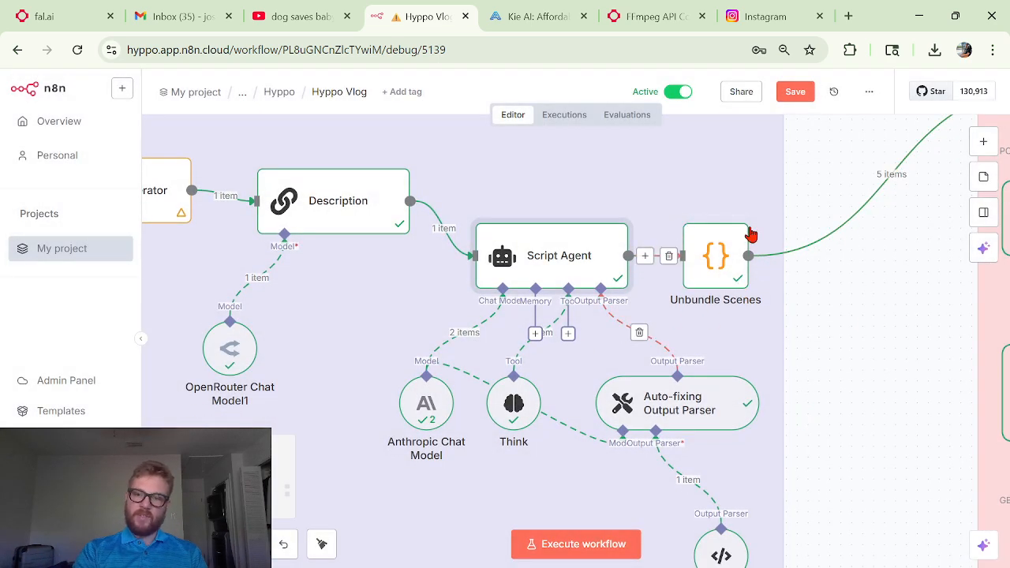
scroll(711, 268, right, 1)
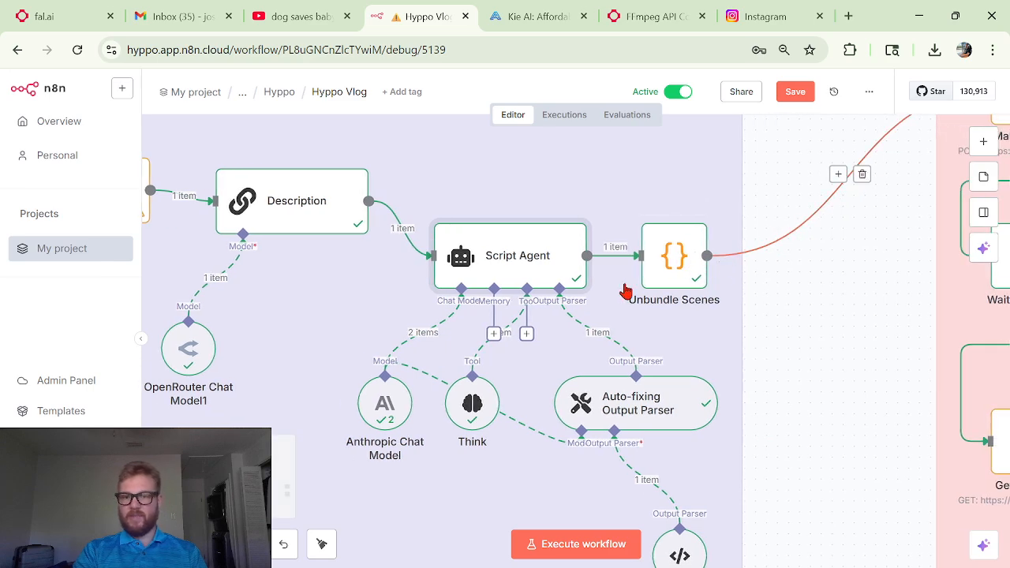
scroll(654, 264, right, 7)
scroll(655, 263, up, 5)
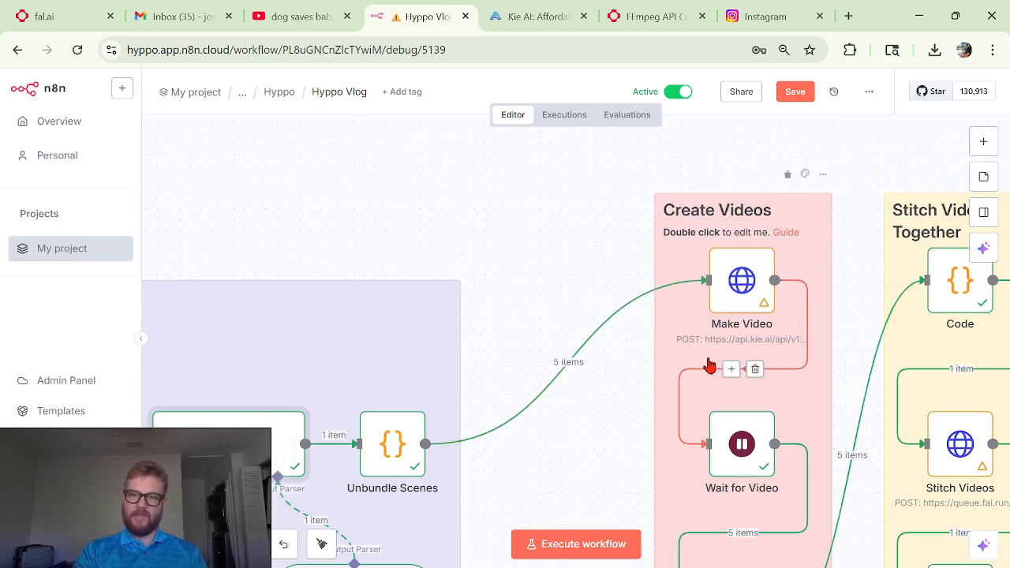
scroll(762, 312, down, 2)
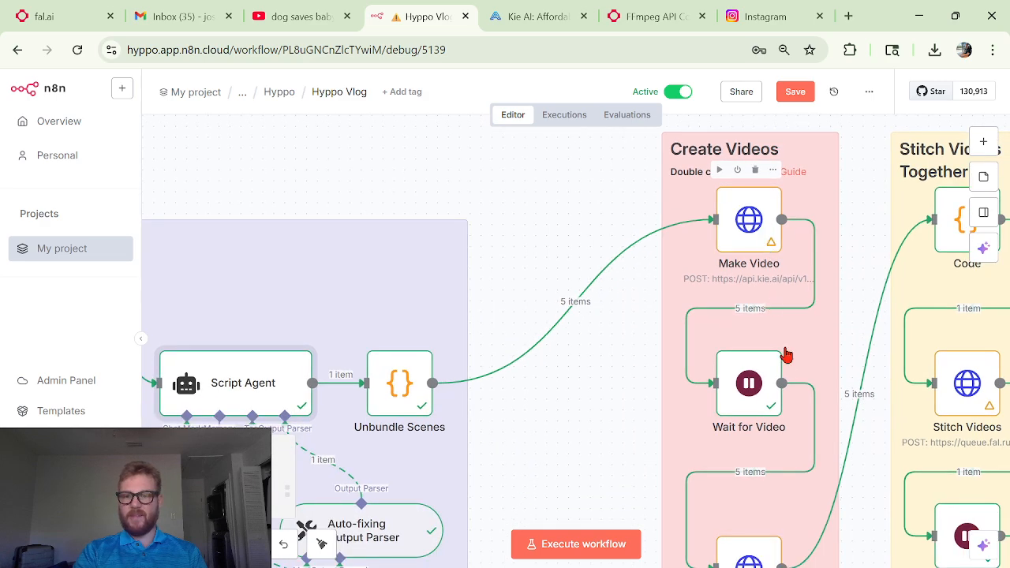
scroll(738, 411, down, 2)
scroll(763, 469, right, 3)
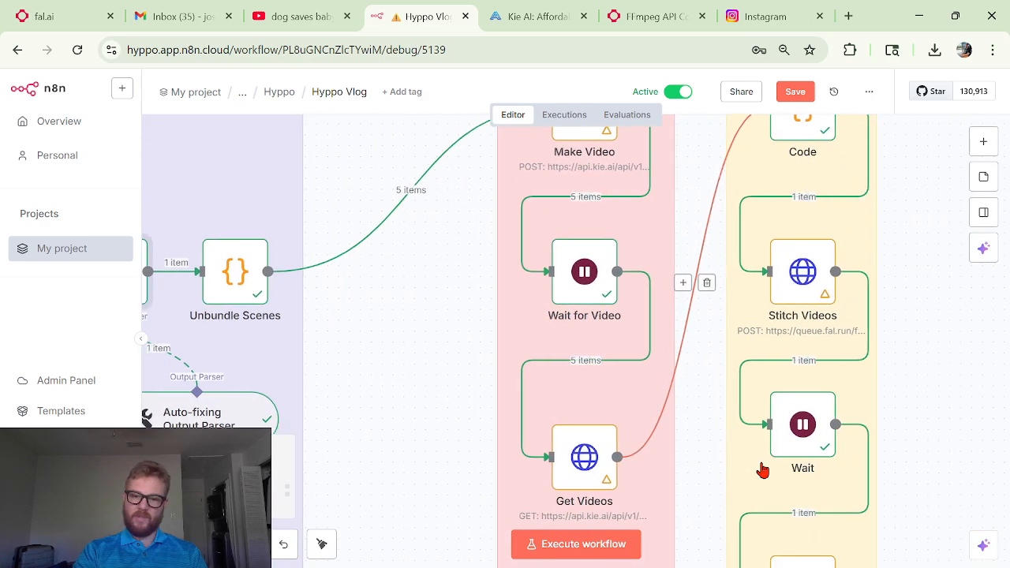
Step: Inspect the Stitch Videos Together section from its Code node to Get Full Video and on to Send to Zapier
scroll(928, 306, up, 2)
scroll(928, 306, right, 2)
scroll(460, 306, up, 4)
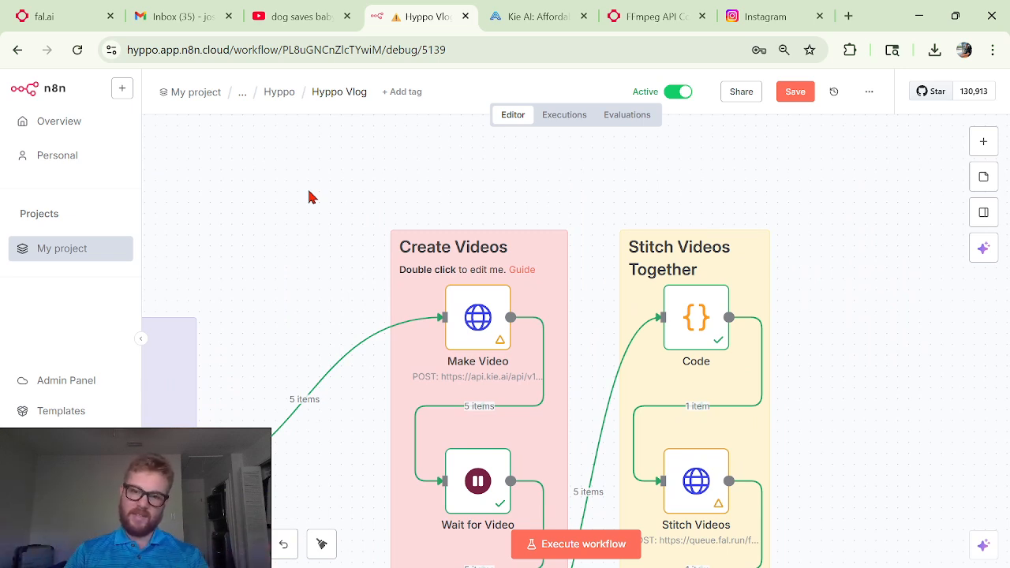
scroll(309, 197, down, 3)
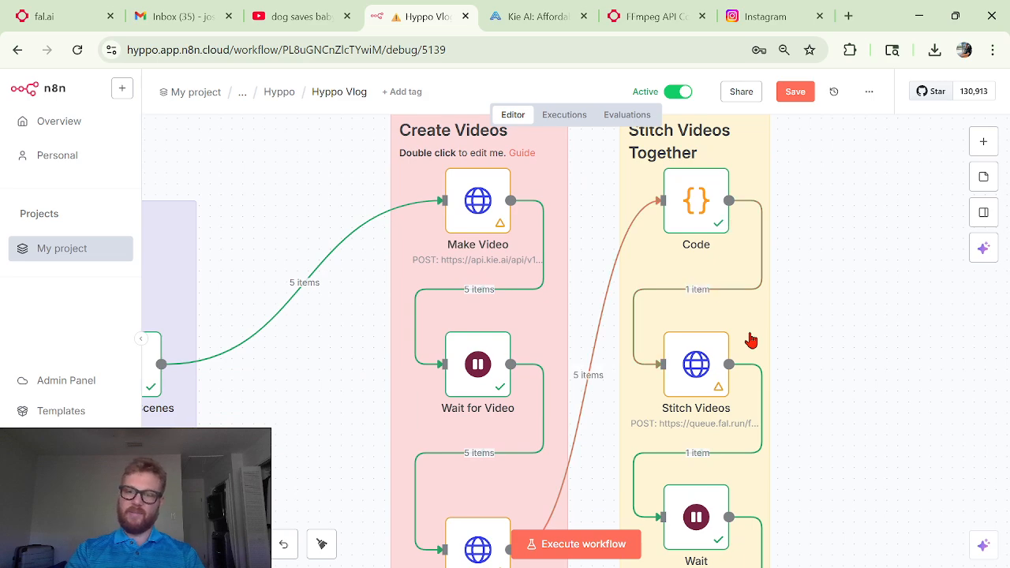
scroll(751, 341, down, 2)
scroll(823, 374, down, 6)
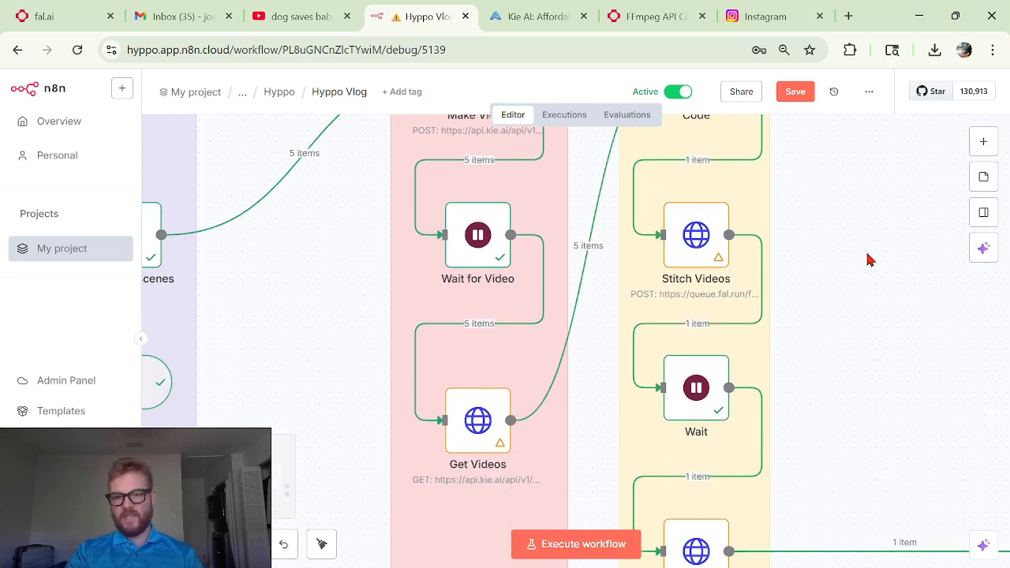
scroll(614, 430, right, 10)
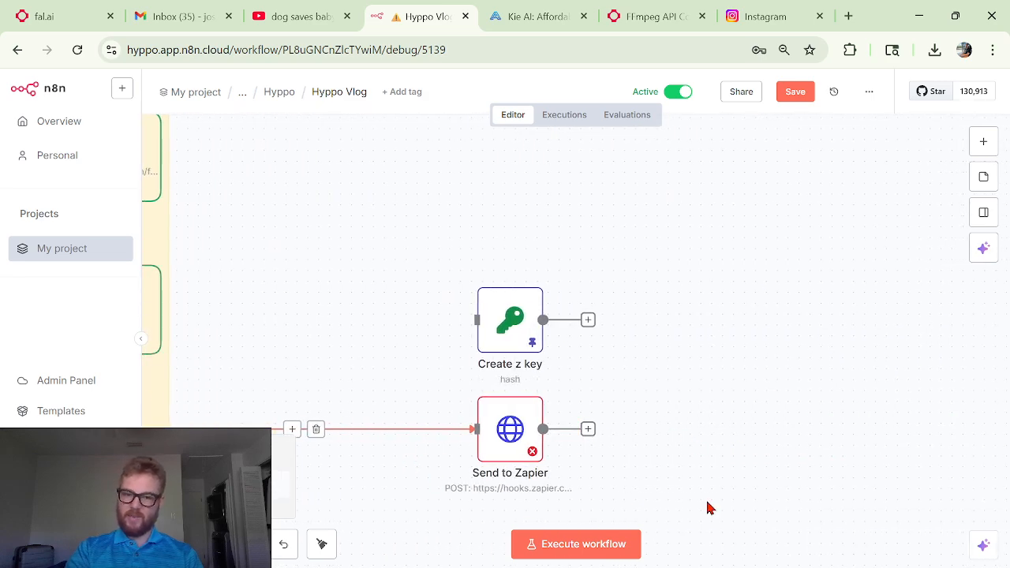
Step: Search the nodes for "sche", add a second Schedule Trigger to the workflow and close its settings
scroll(623, 392, left, 15)
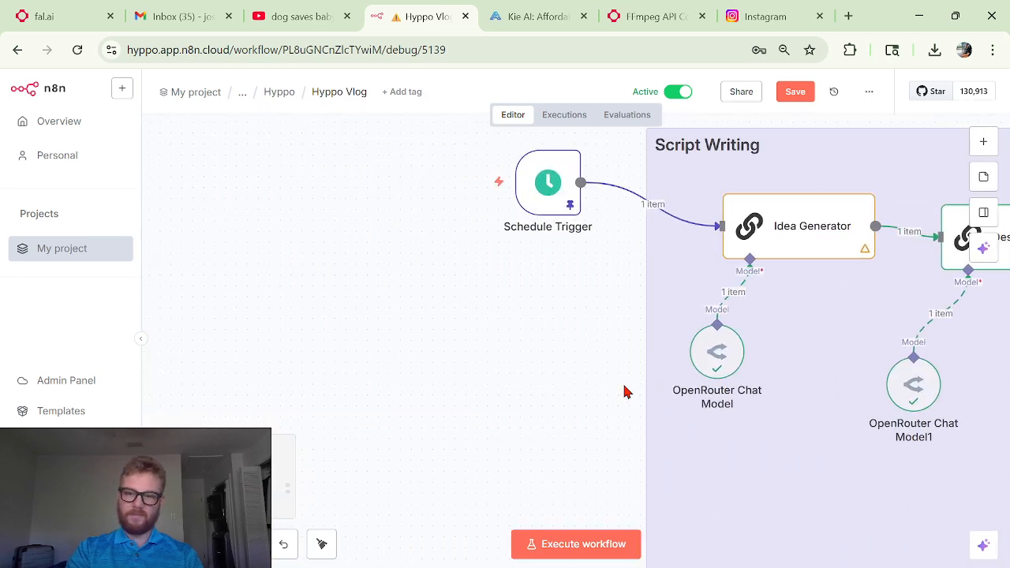
scroll(536, 446, down, 2)
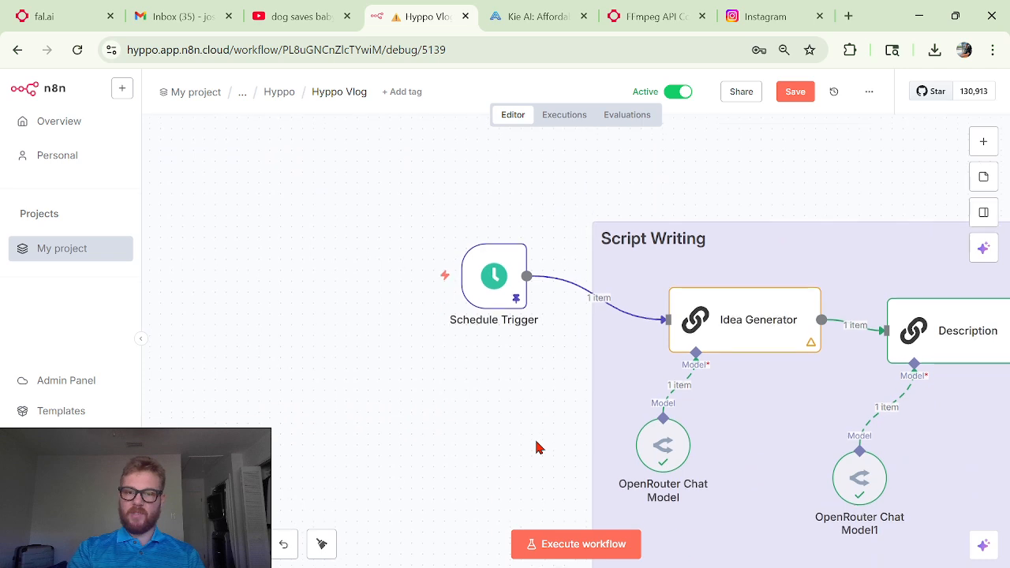
mouse_move(490, 270)
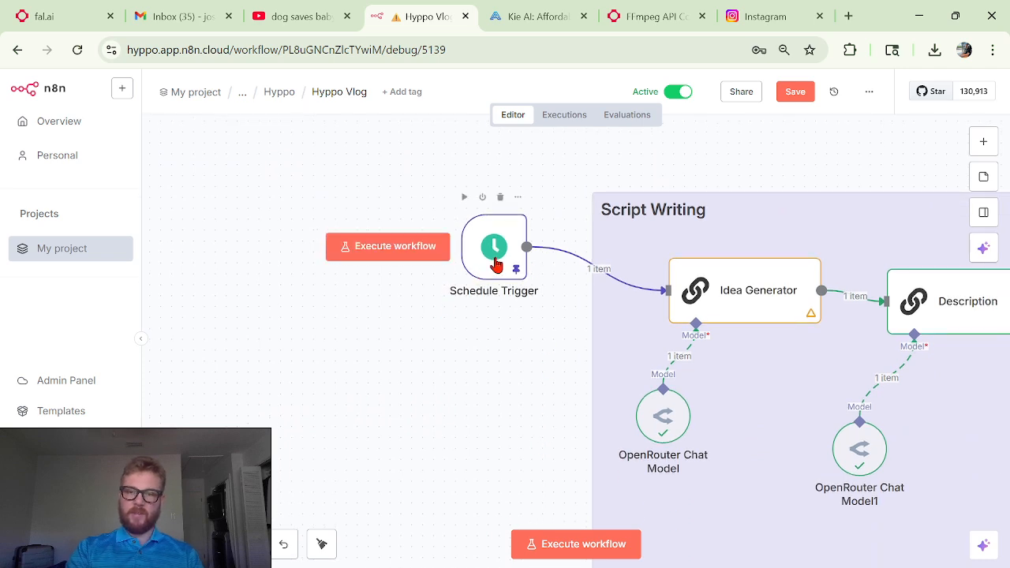
scroll(602, 372, down, 2)
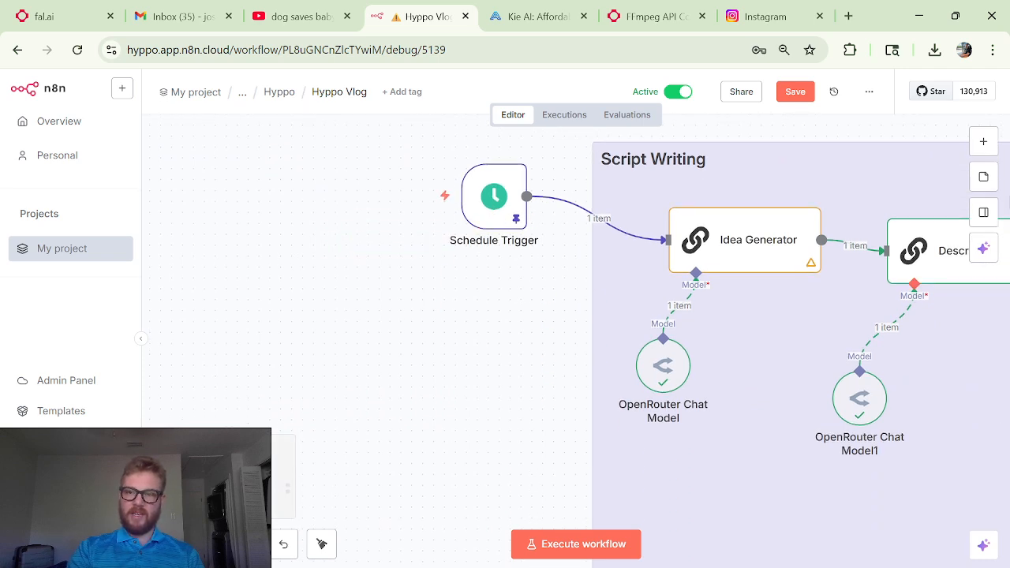
click(982, 145)
text(z)
key(BackSpace)
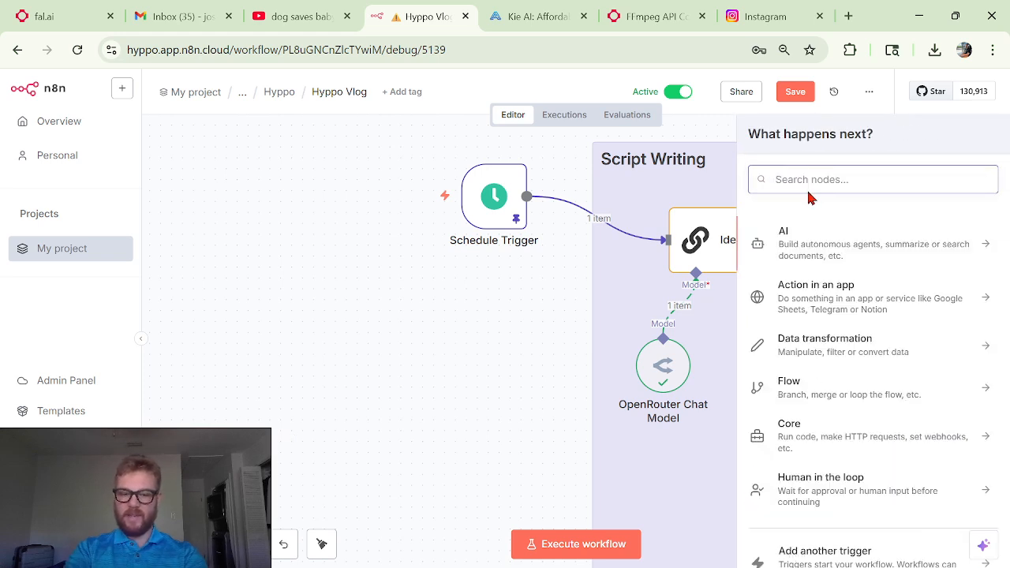
text(sche)
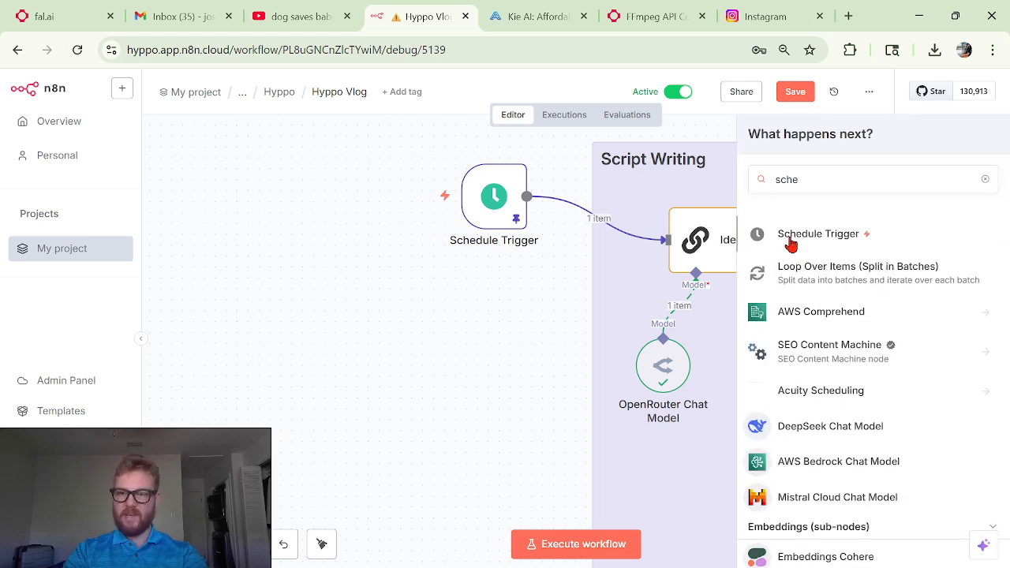
click(792, 245)
click(585, 97)
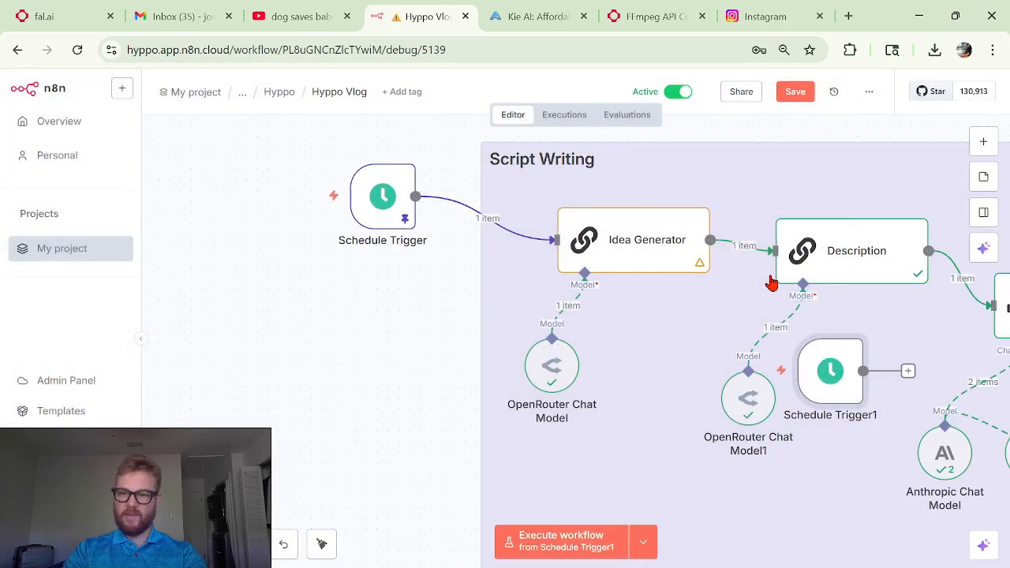
Step: Delete the duplicate Schedule Trigger1 node and review the original Schedule Trigger's interval, hour and minute settings
click(787, 322)
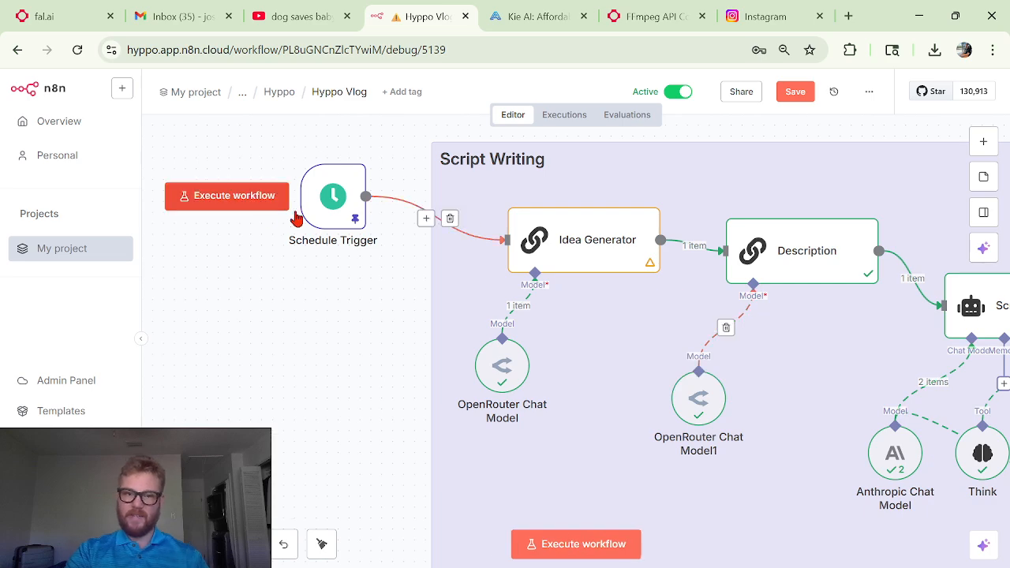
double_click(341, 225)
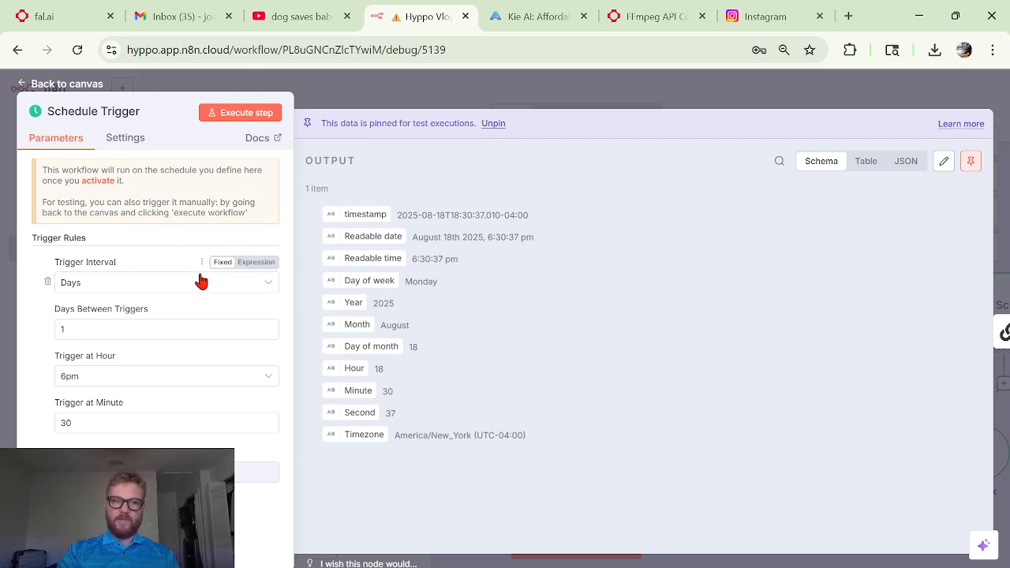
click(141, 287)
click(139, 288)
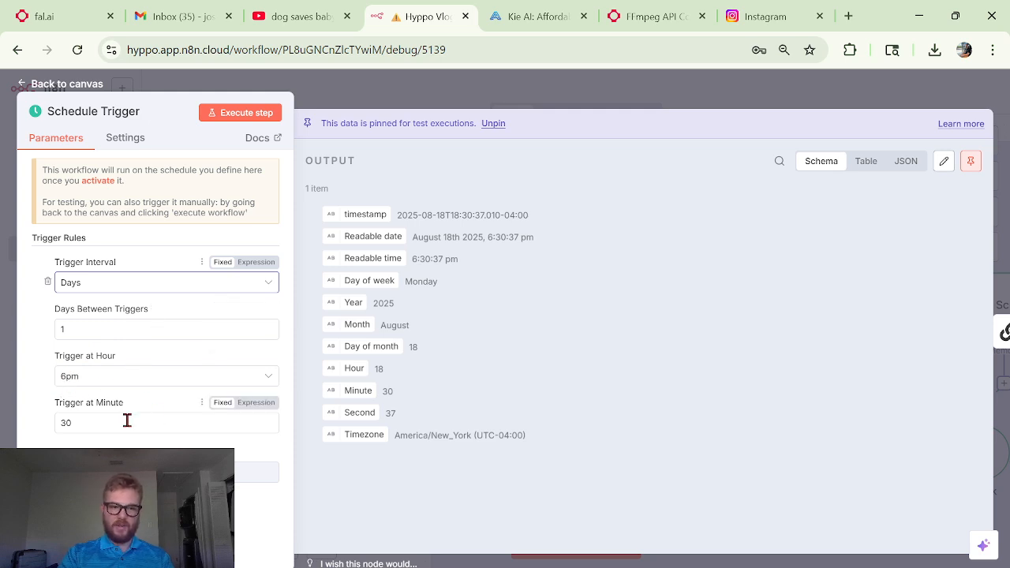
click(488, 95)
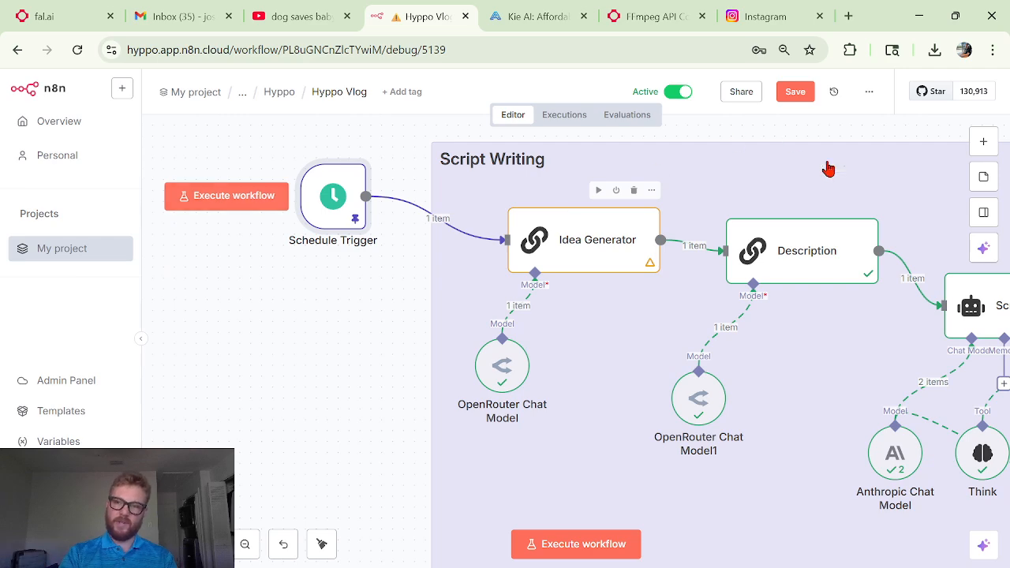
Step: Search the nodes for "basic", add a trial Basic LLM Chain node below the Idea Generator and delete it again
scroll(435, 311, up, 1)
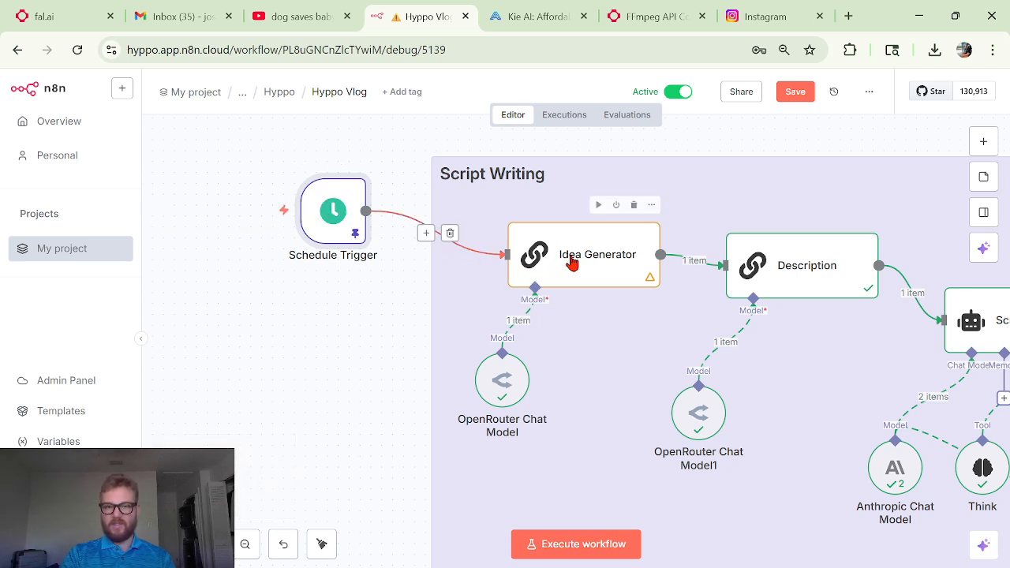
scroll(784, 374, right, 2)
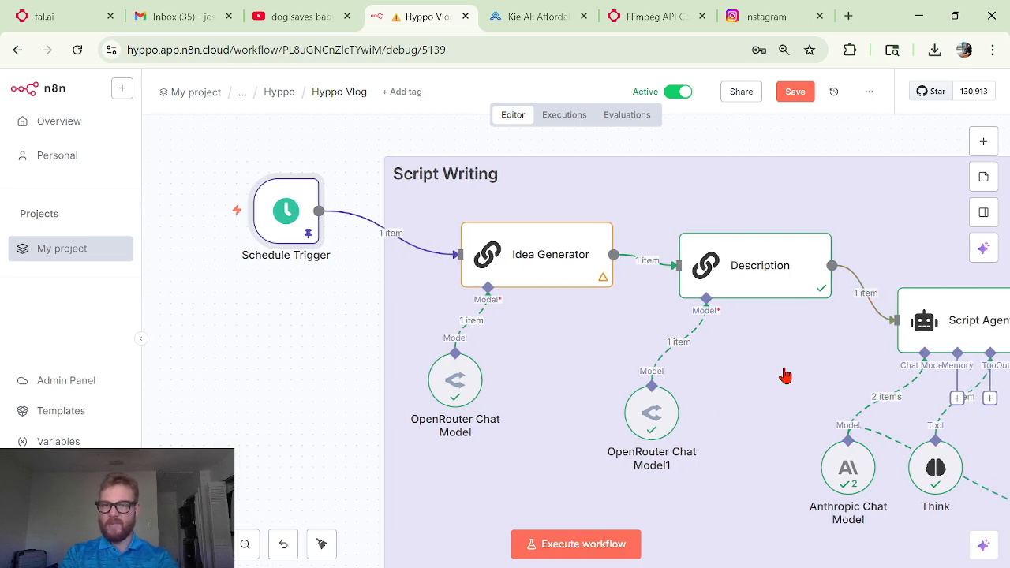
click(985, 142)
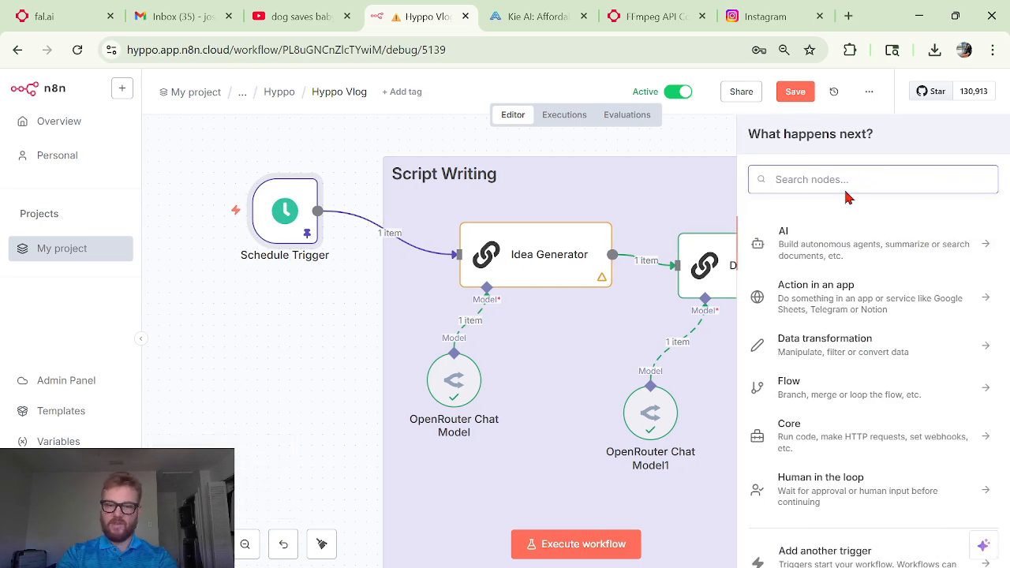
text(basic)
click(806, 245)
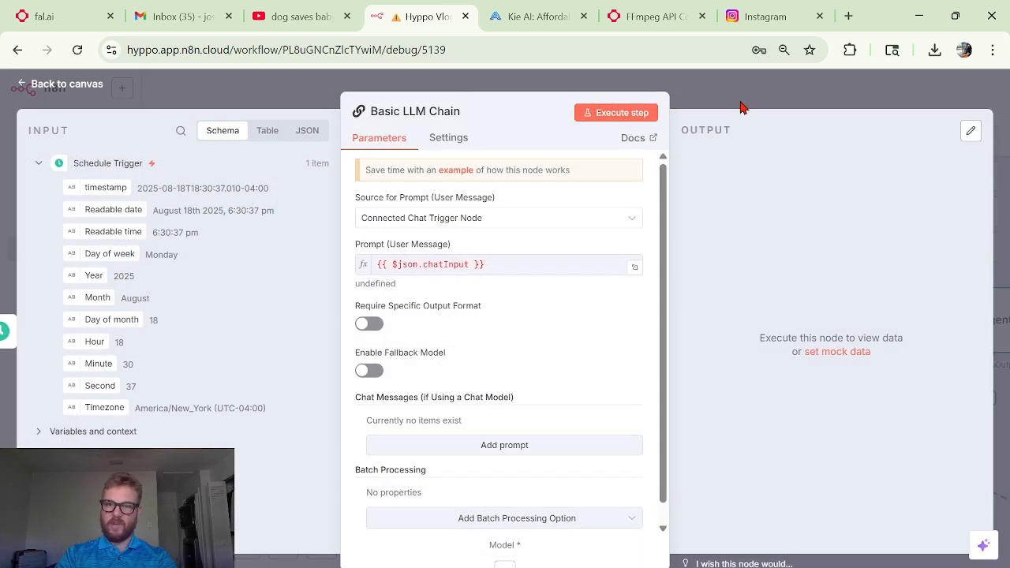
click(744, 109)
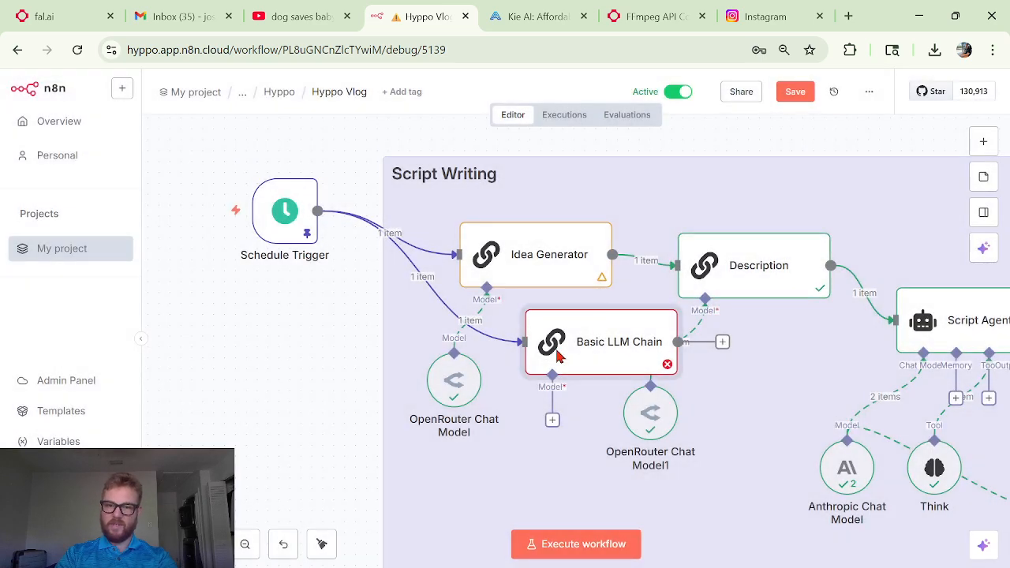
drag(561, 355, 443, 466)
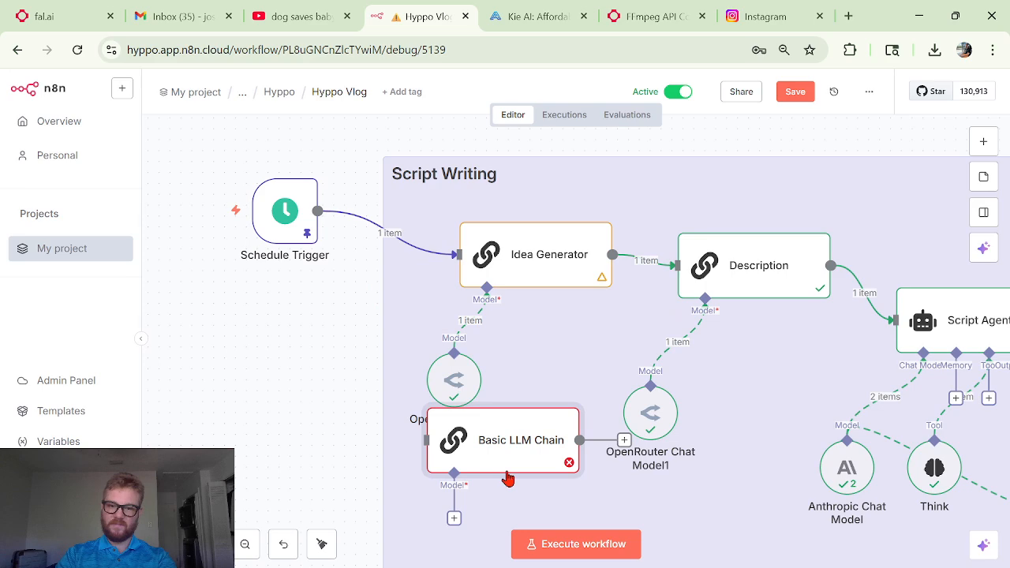
scroll(507, 474, down, 3)
drag(505, 338, 494, 381)
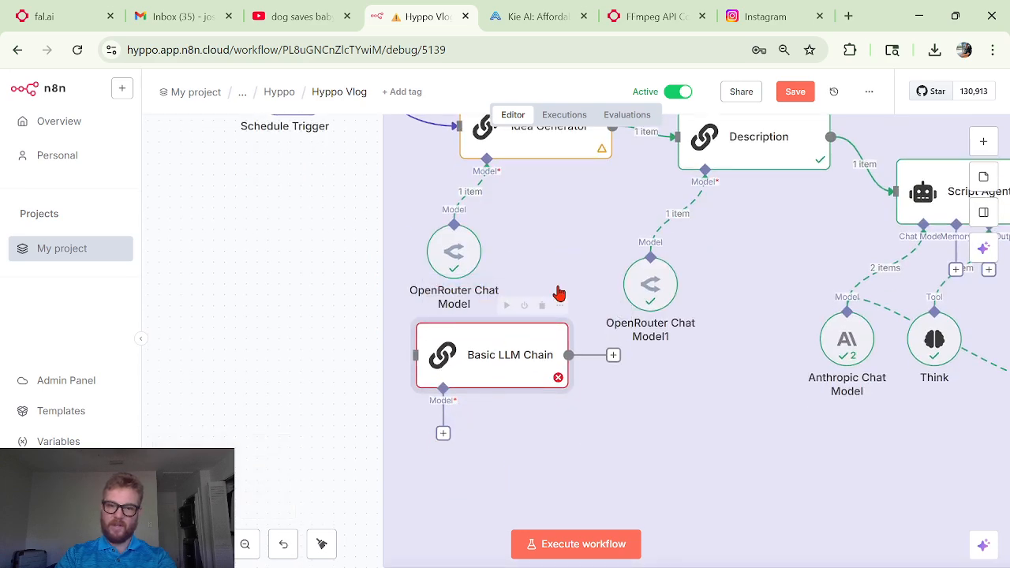
click(542, 306)
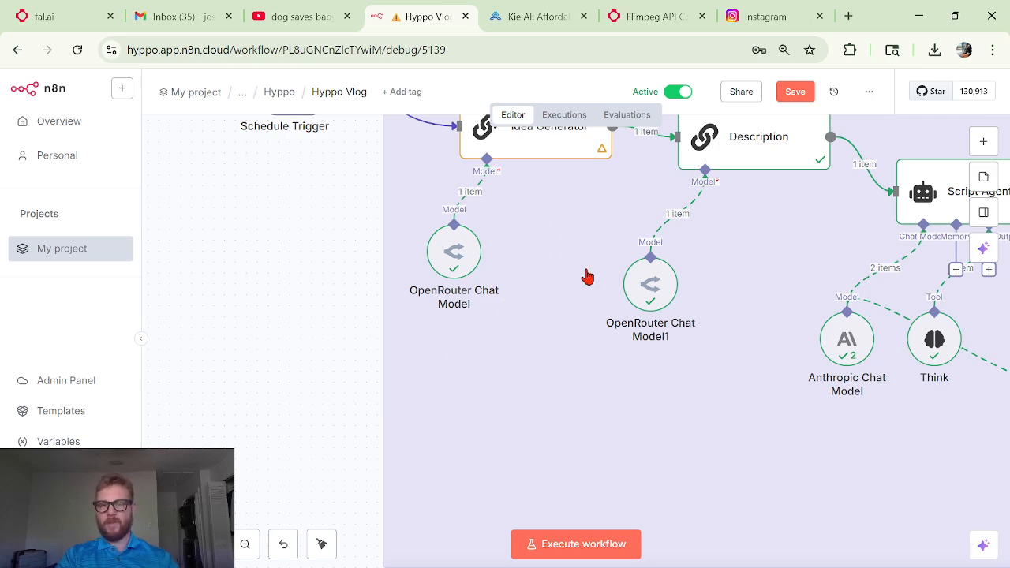
Step: Open the Idea Generator node, read its full prompt in the expanded expression editor and return to the node settings
scroll(588, 276, up, 2)
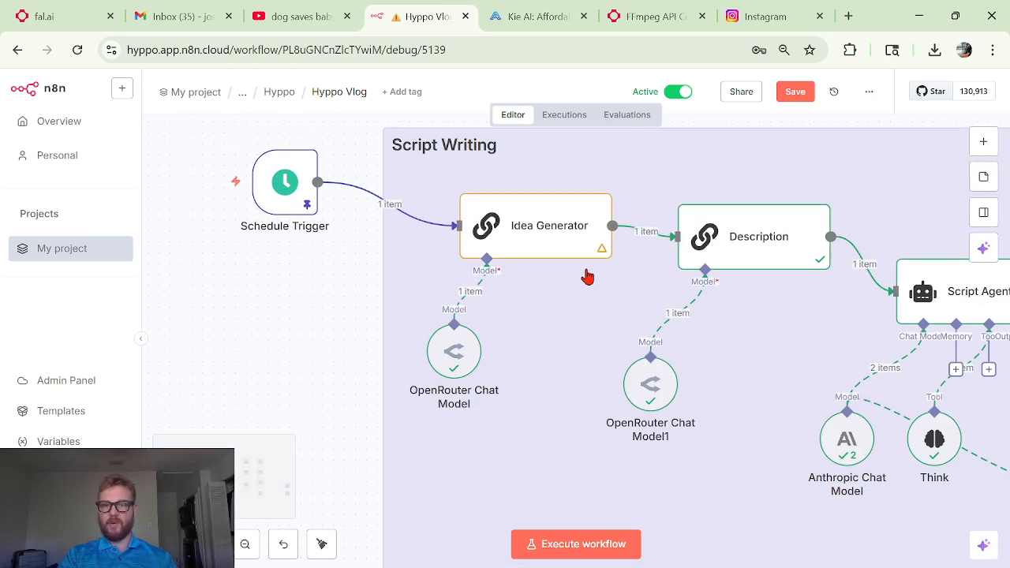
double_click(559, 240)
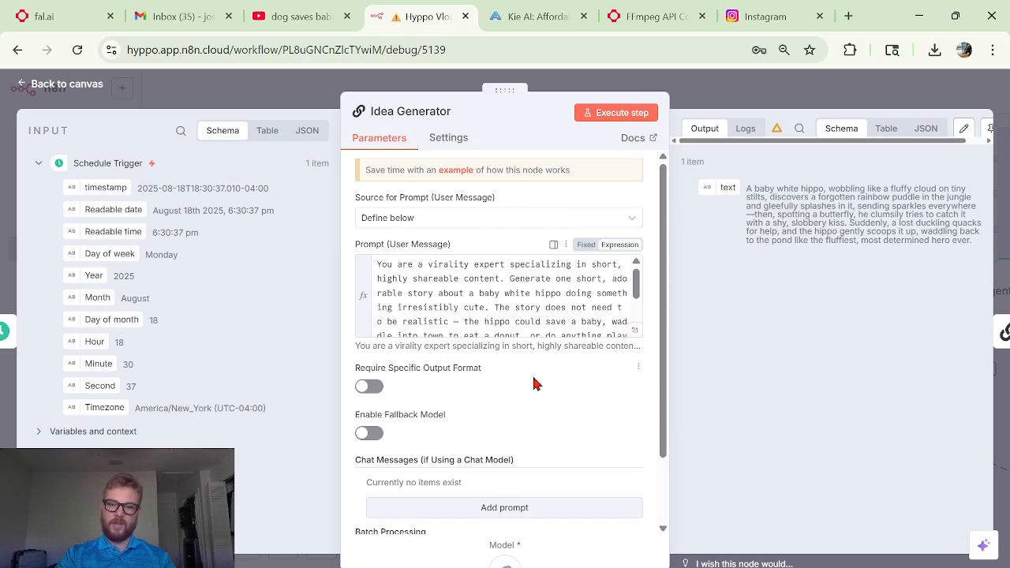
scroll(534, 384, down, 2)
scroll(534, 383, up, 2)
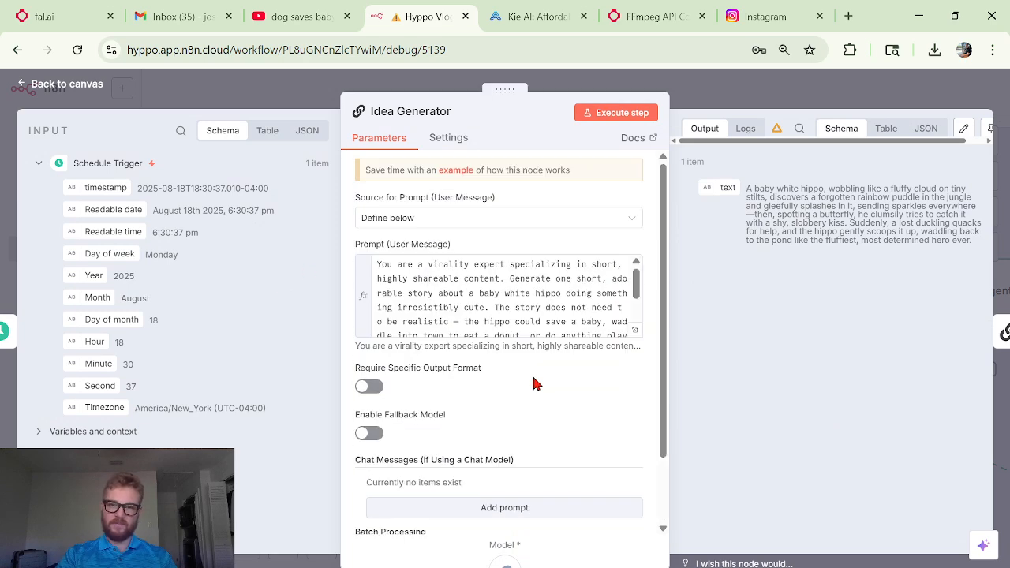
click(632, 332)
drag(552, 305, 325, 174)
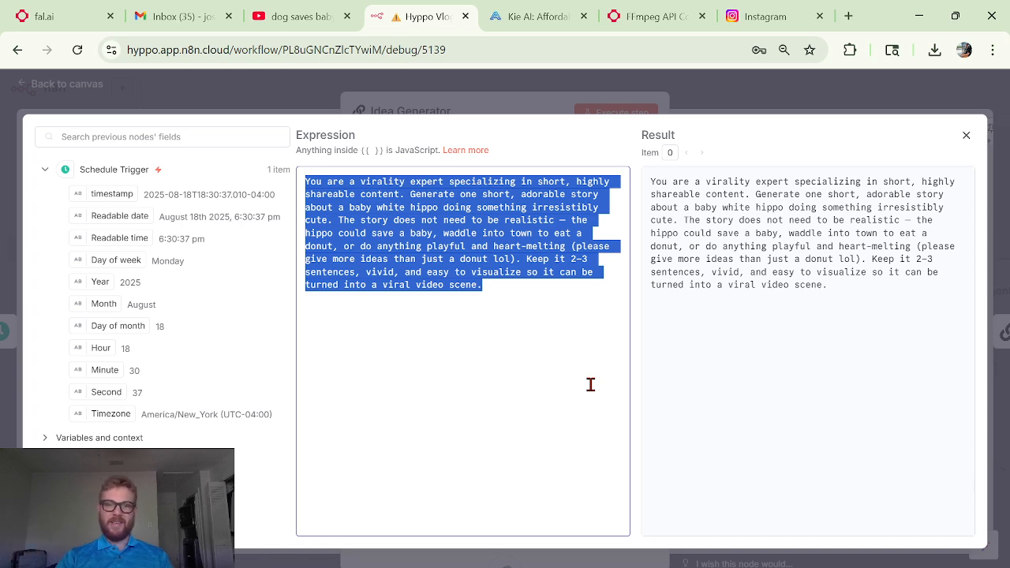
click(484, 286)
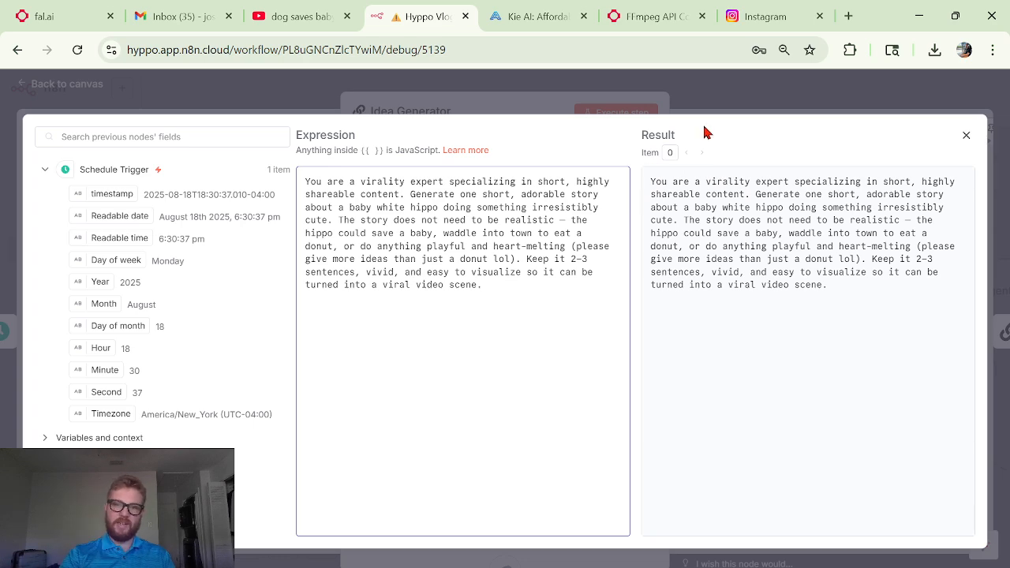
key(Escape)
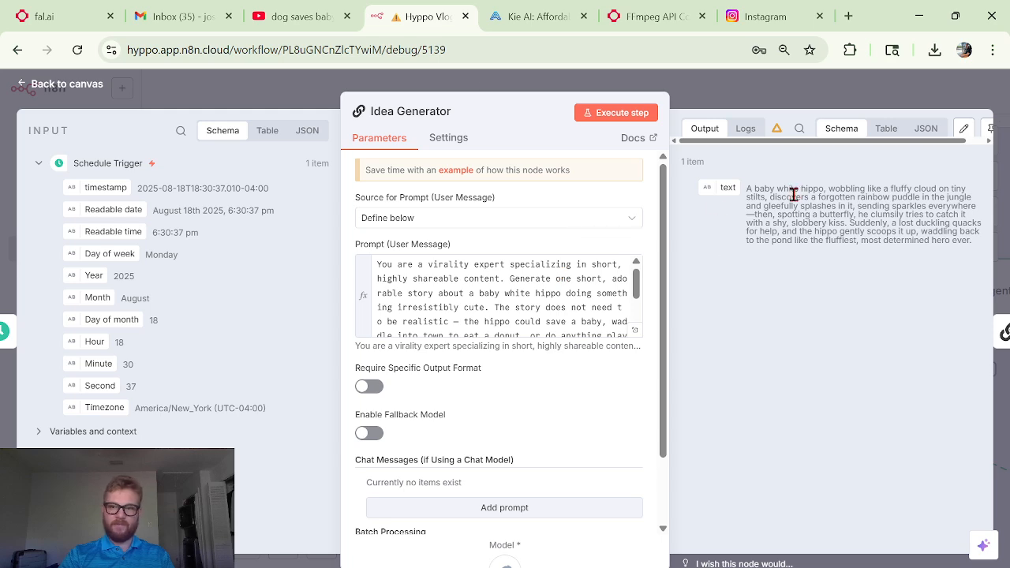
Step: Read the story text in the Idea Generator's output and return to the workflow canvas
triple_click(793, 194)
click(758, 316)
scroll(843, 198, up, 5)
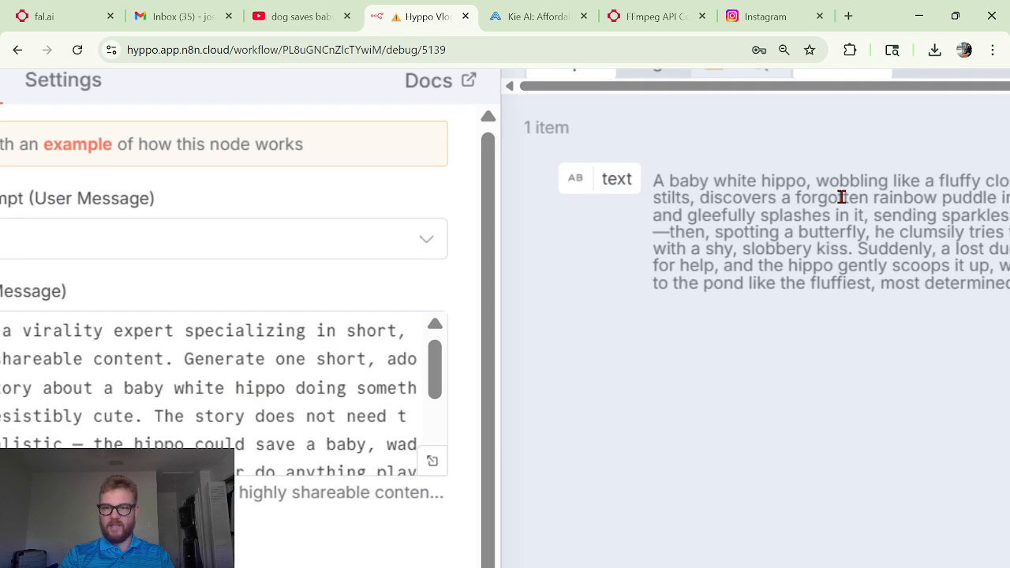
scroll(565, 337, right, 2)
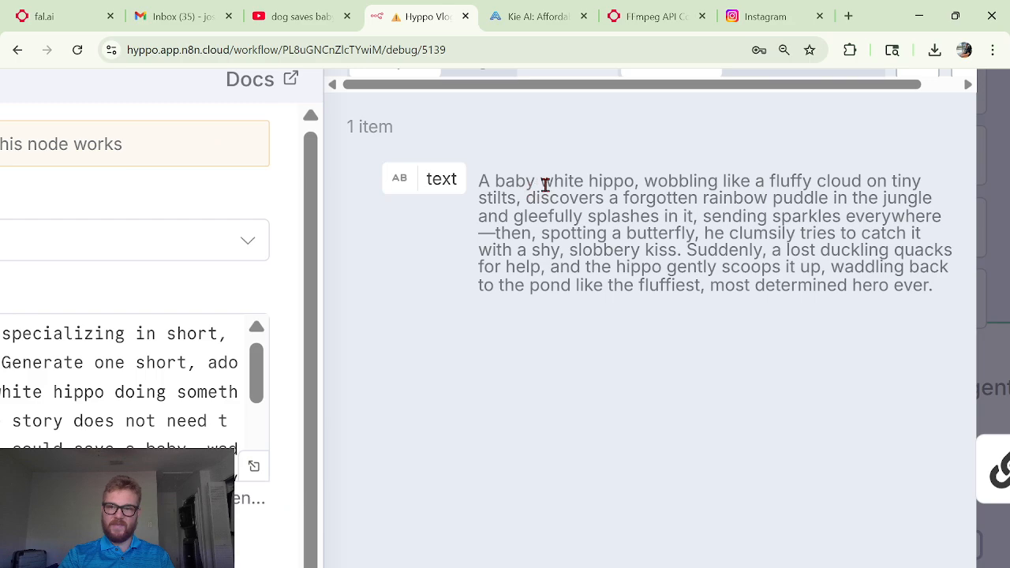
triple_click(517, 183)
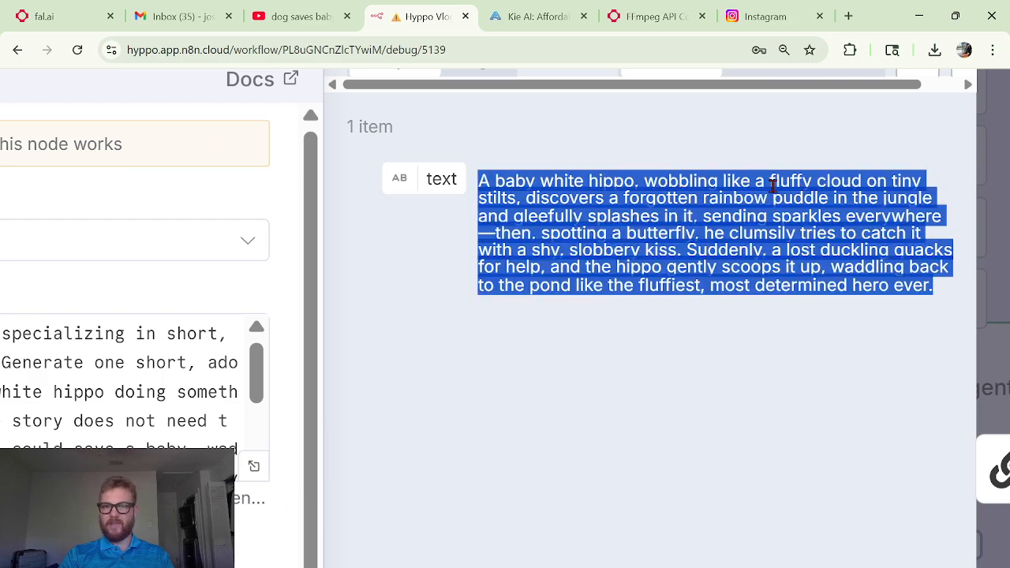
scroll(773, 186, down, 5)
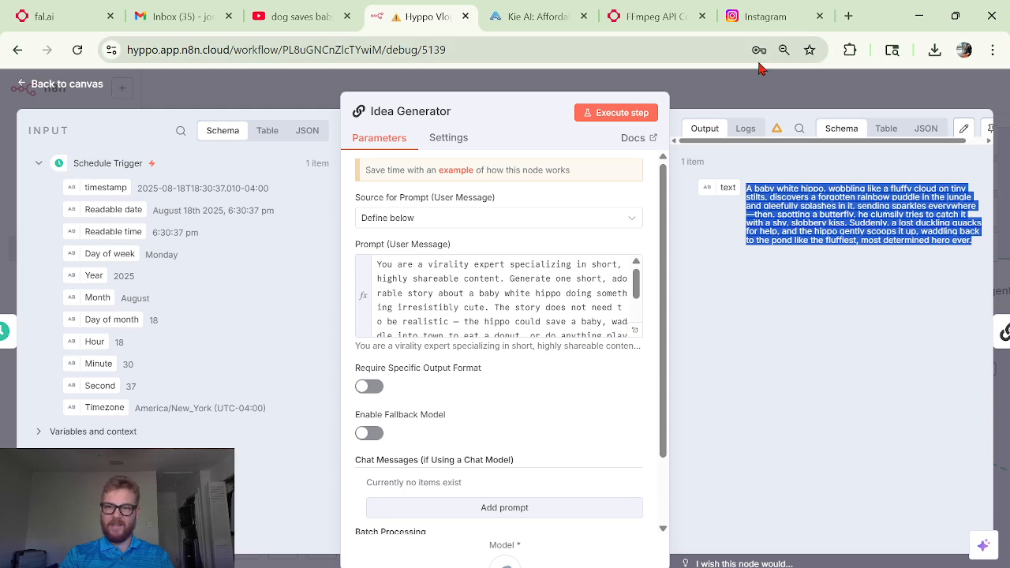
click(759, 63)
click(743, 83)
Step: Open the Description node and read through its prompt down to the {{ $json.text }} expression
scroll(655, 200, right, 3)
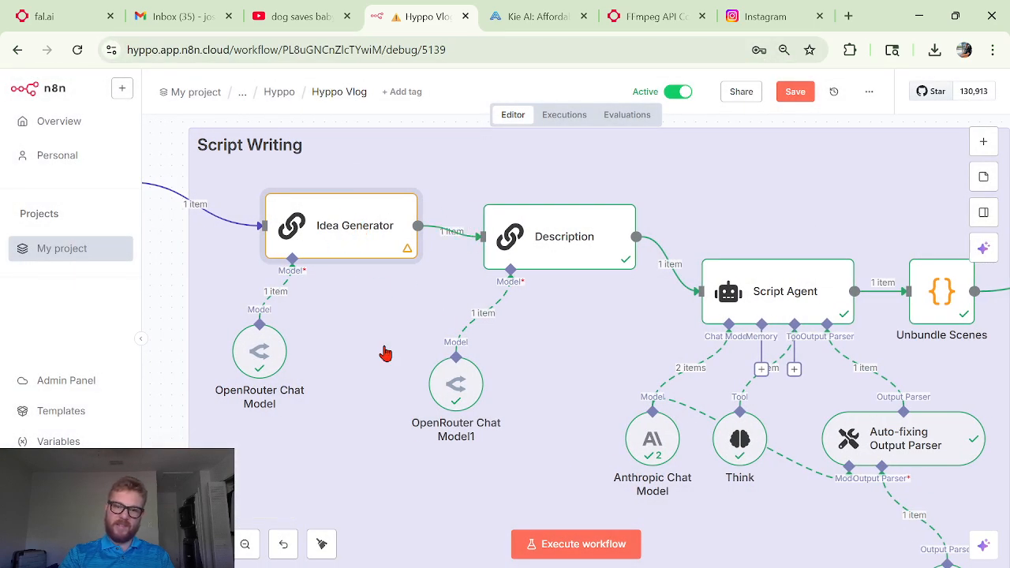
scroll(385, 353, down, 1)
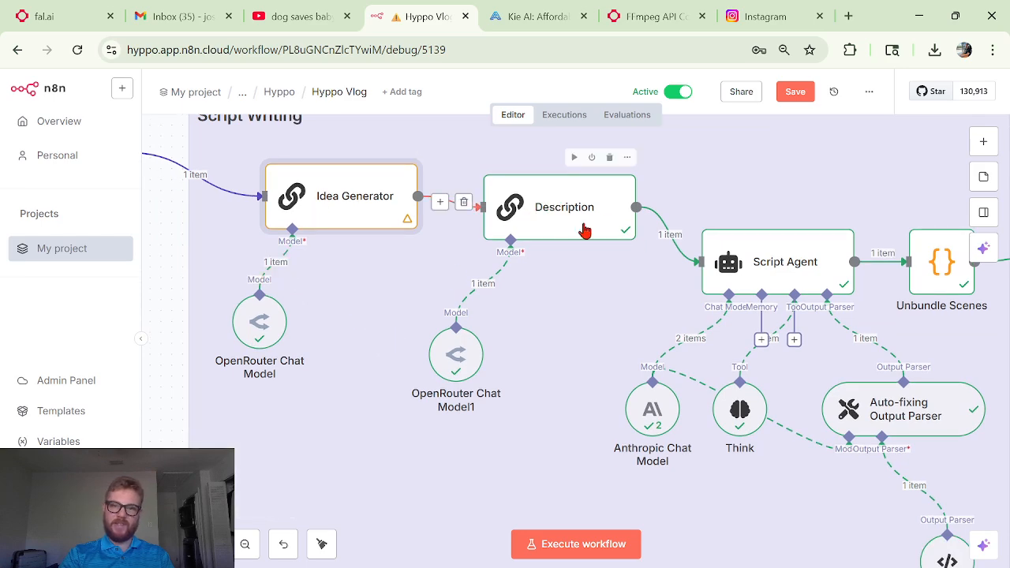
click(565, 225)
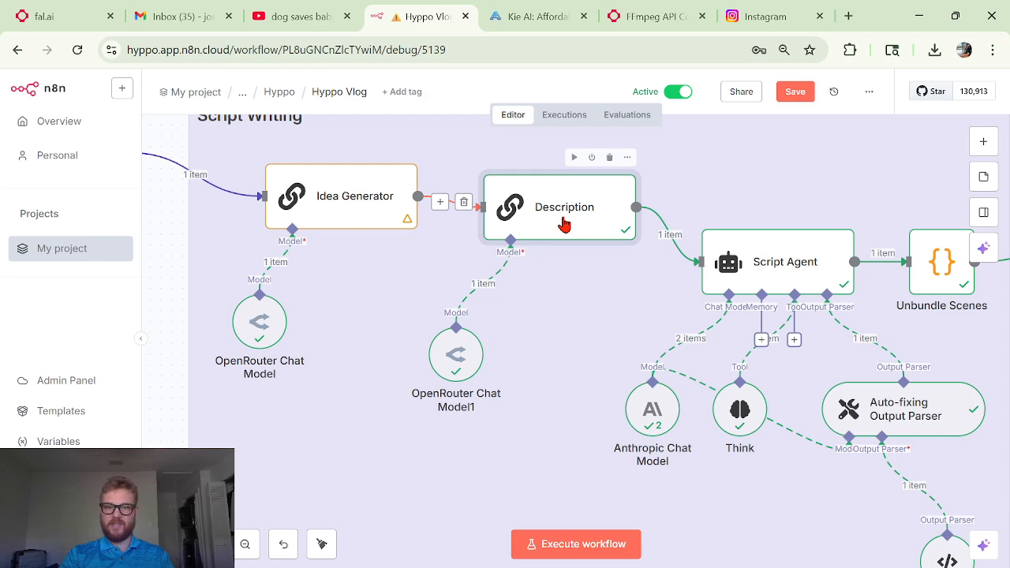
double_click(565, 225)
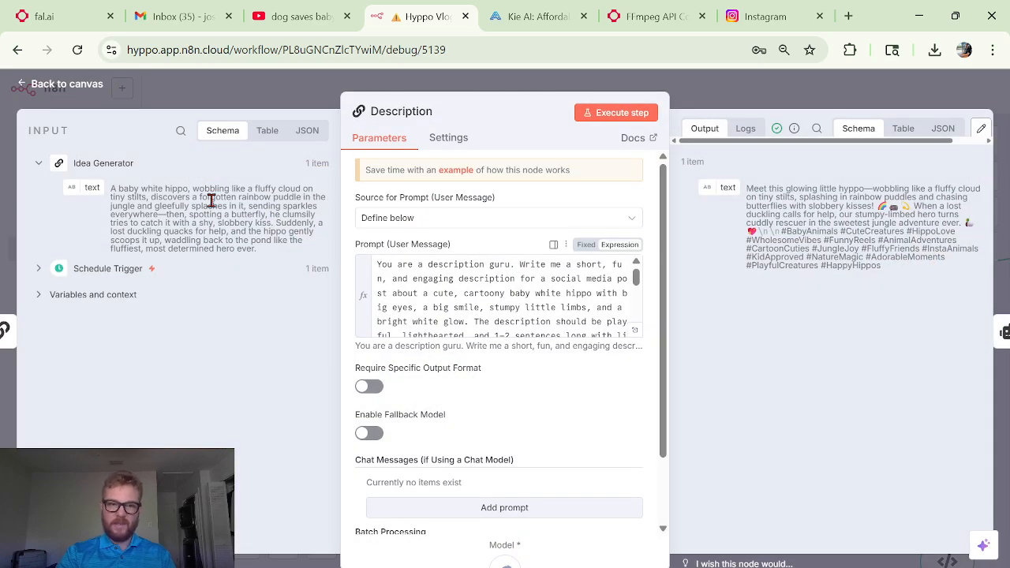
scroll(584, 292, down, 5)
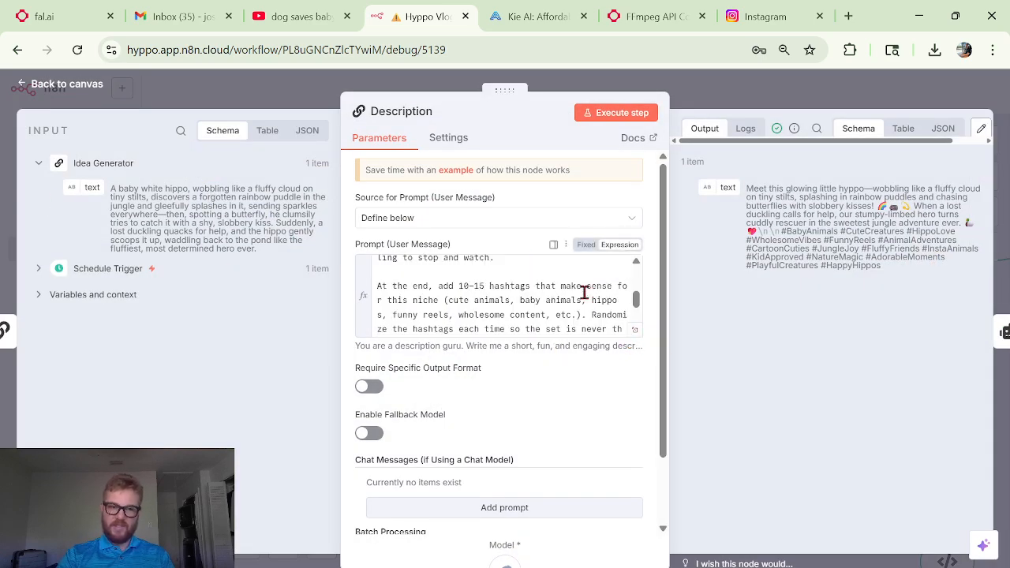
scroll(584, 292, down, 2)
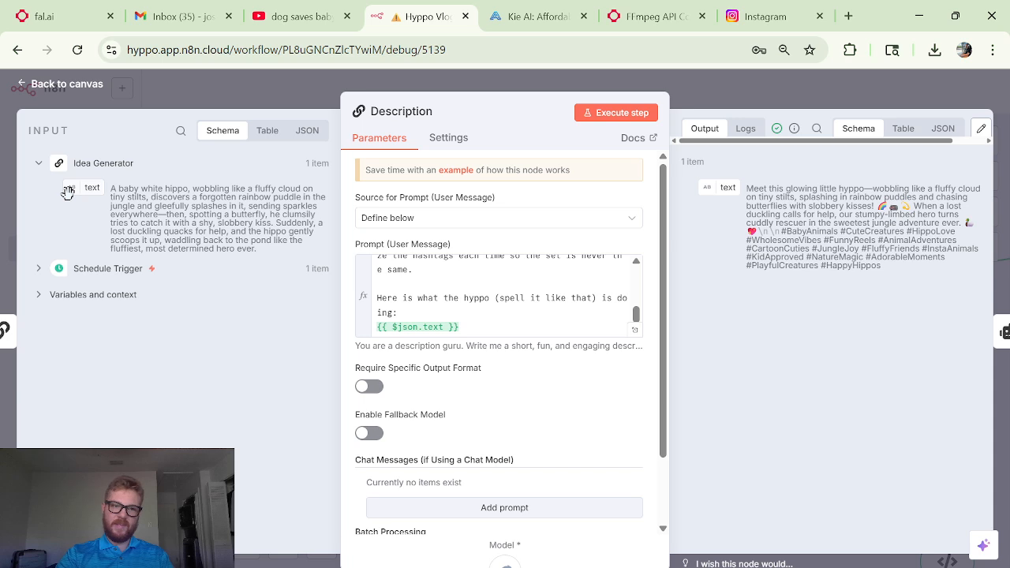
Step: Try inserting the Idea Generator's text field after "is doing:" in the Description prompt, and remove the duplicate expression
drag(74, 187, 466, 319)
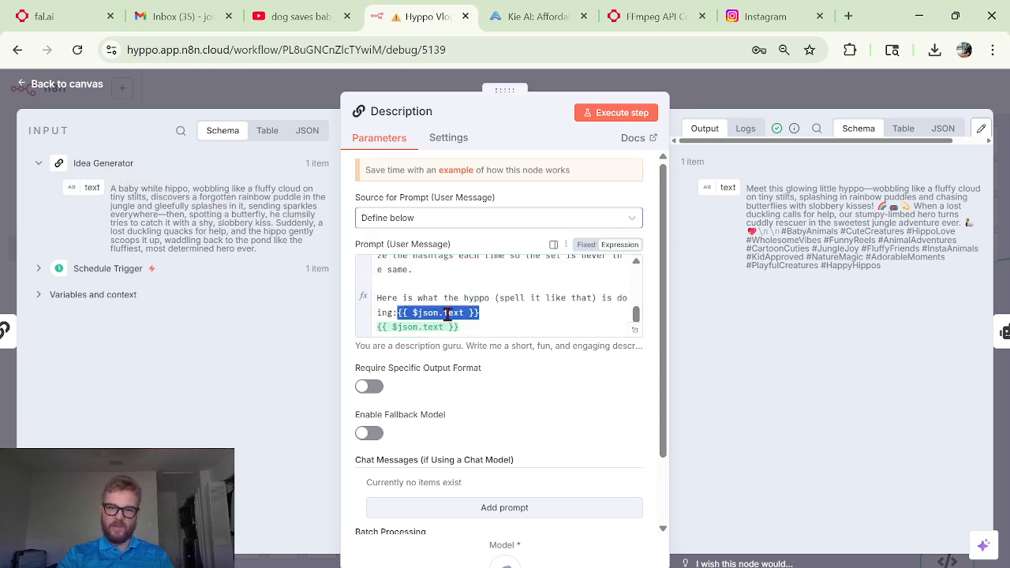
click(537, 317)
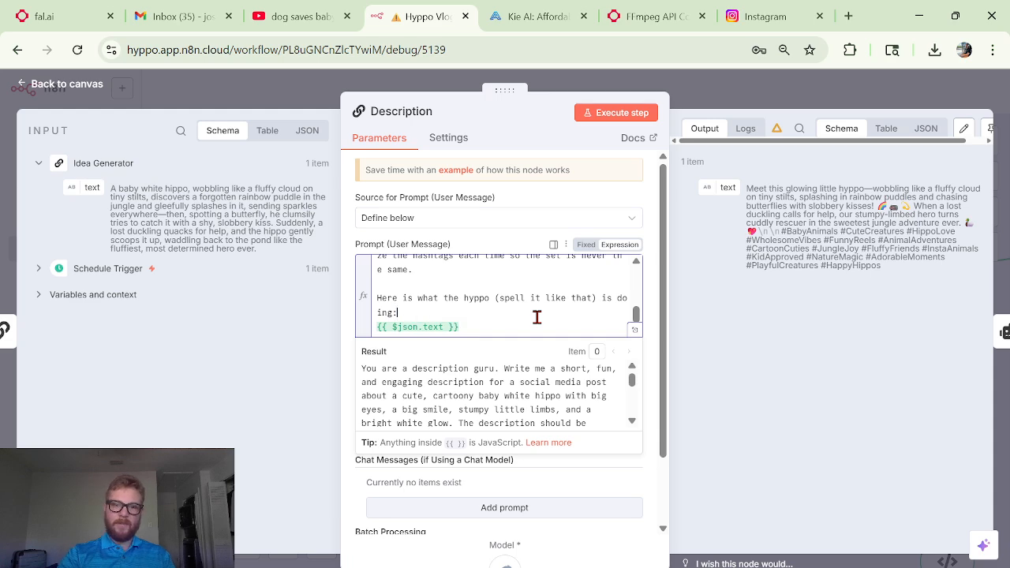
Step: Expand the Description prompt and examine its writing instructions, hashtag paragraph and closing {{ $json.text }} reference
scroll(537, 317, up, 5)
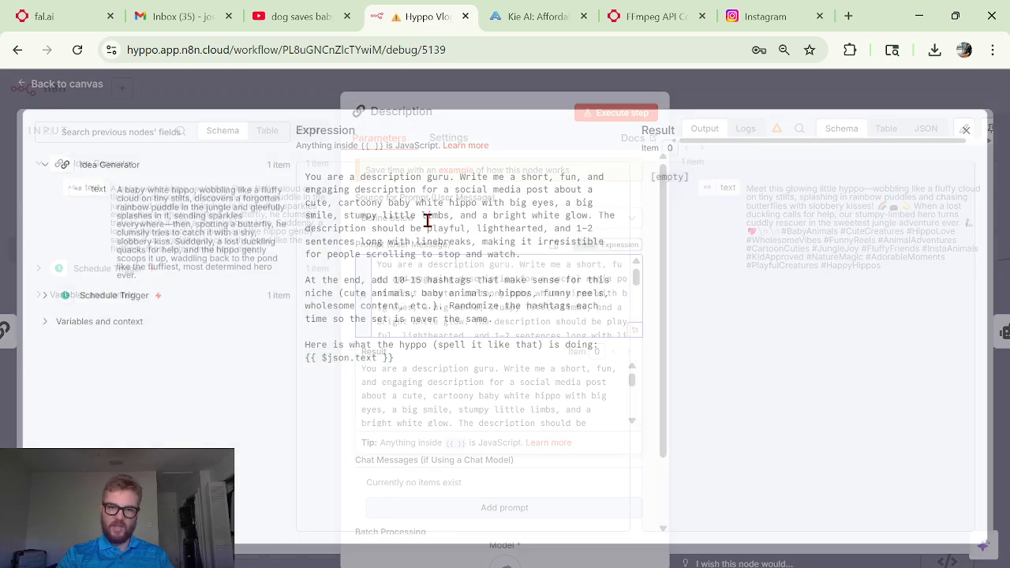
click(635, 331)
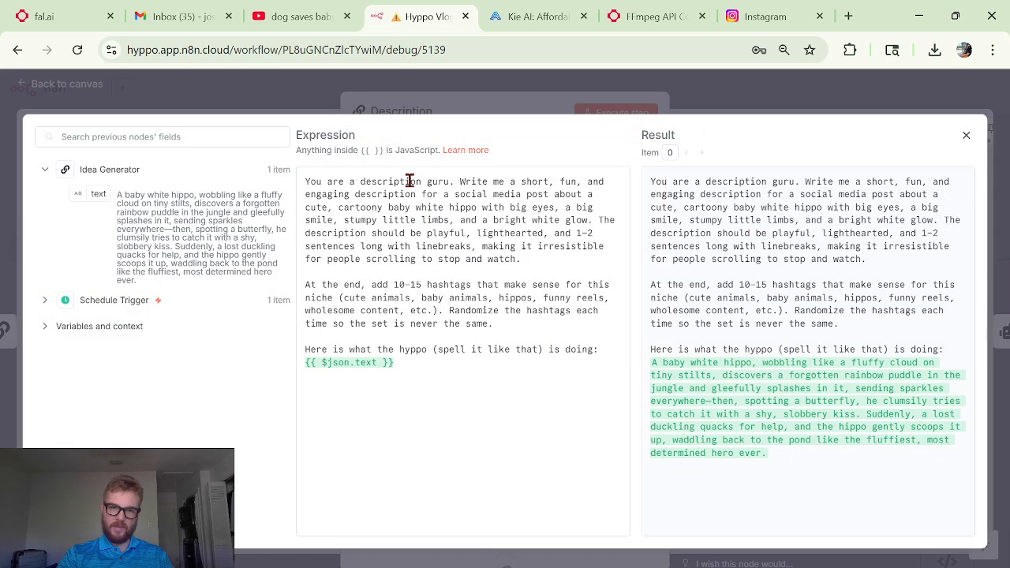
triple_click(410, 181)
click(593, 249)
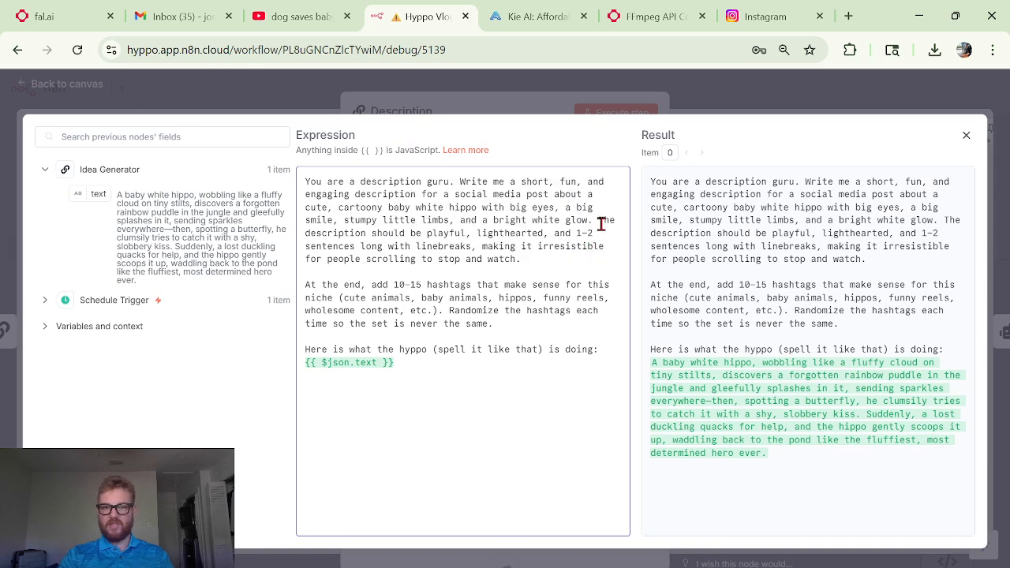
triple_click(392, 285)
click(521, 292)
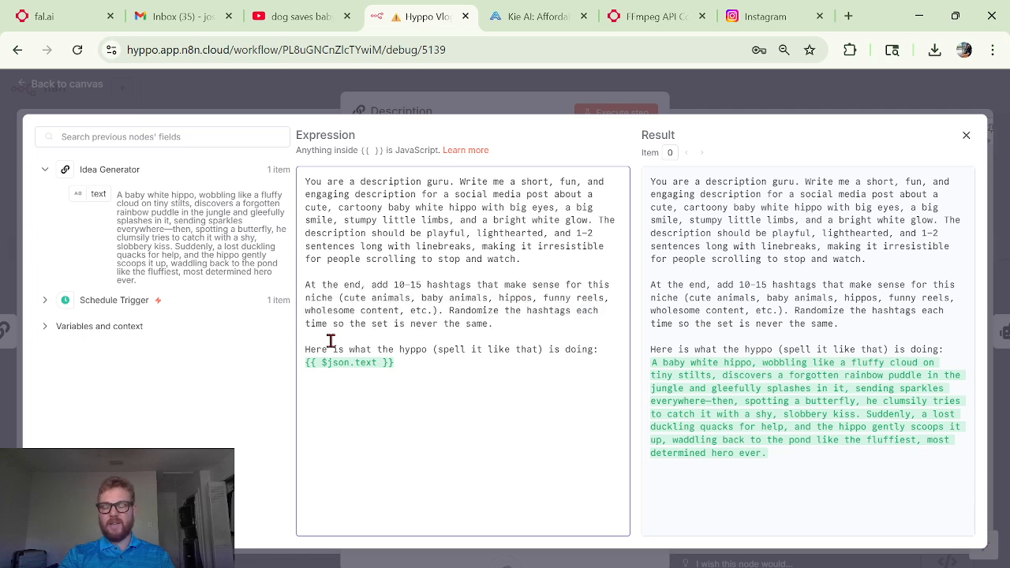
triple_click(363, 361)
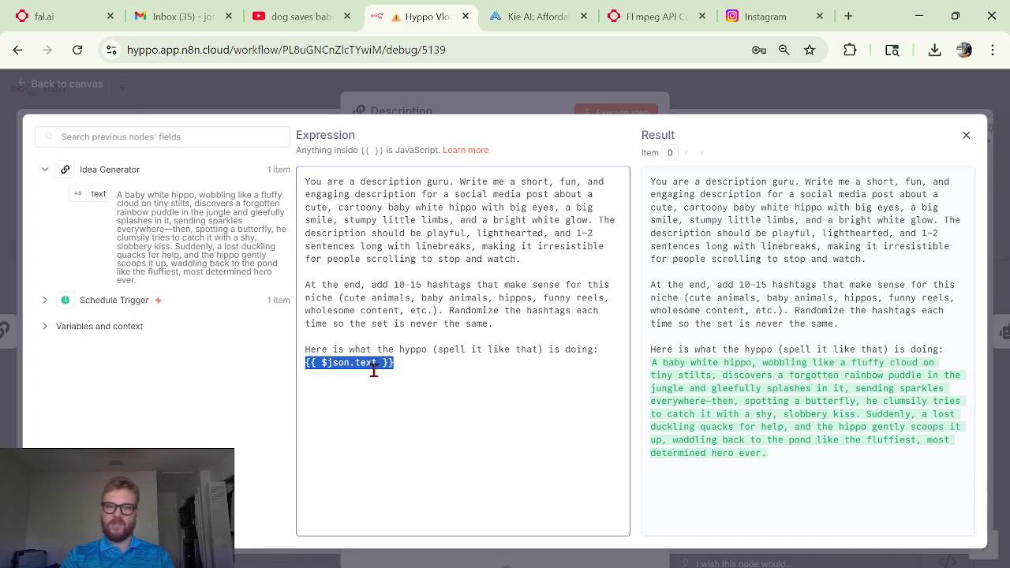
Step: Highlight the {{ $json.text }} expression in the expanded Description prompt and compare it with the Idea Generator's text field
click(353, 362)
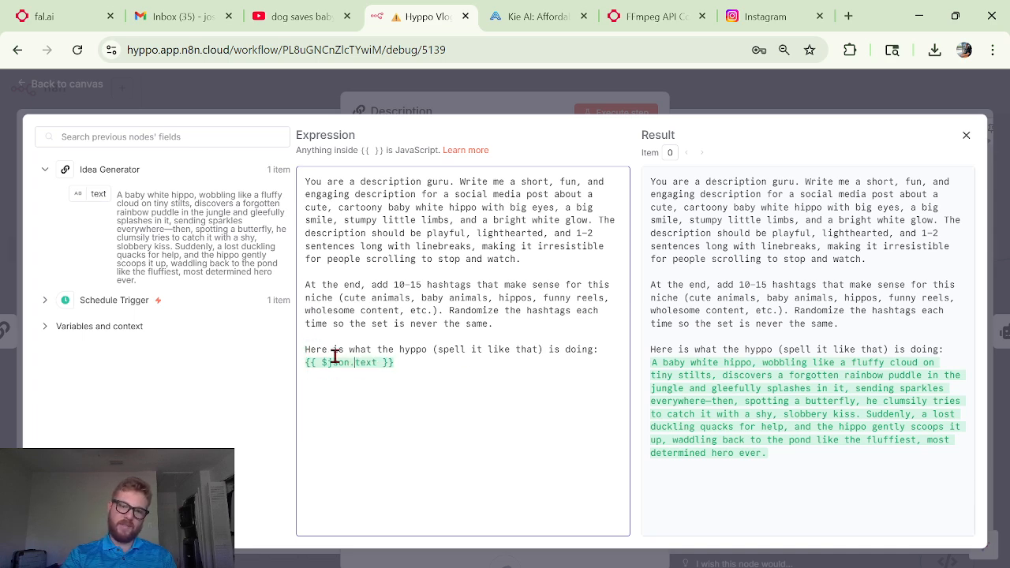
triple_click(334, 366)
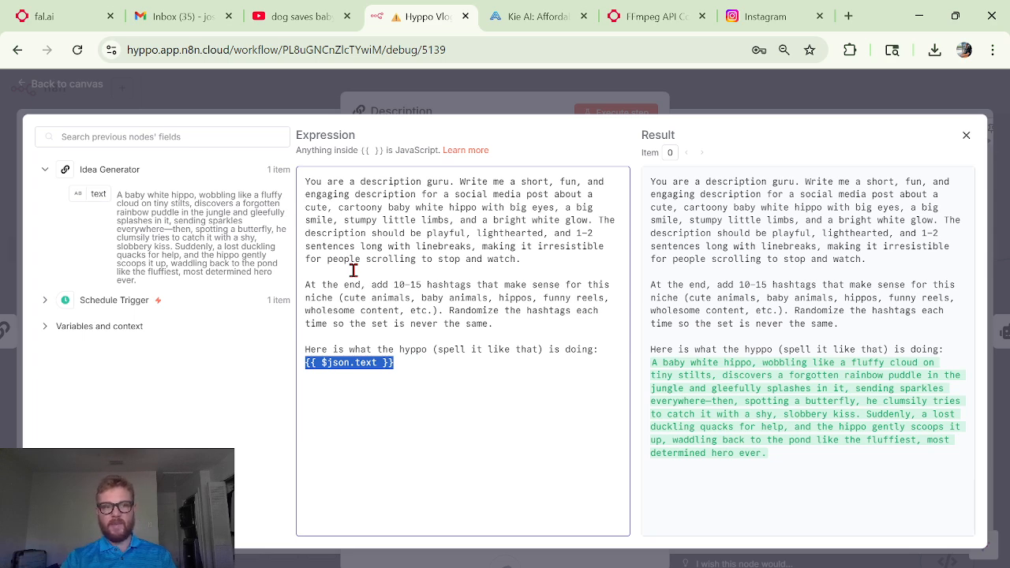
double_click(271, 195)
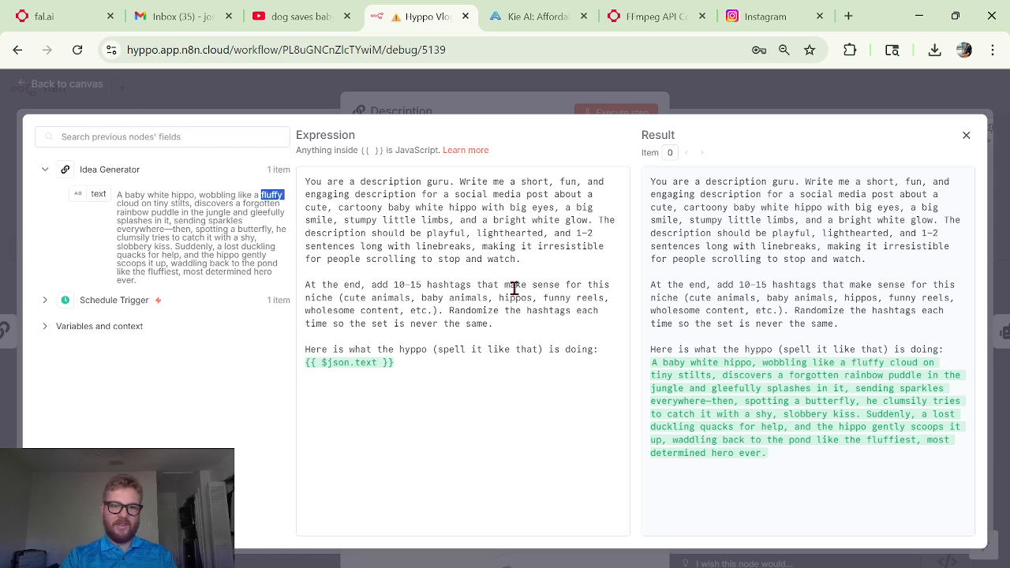
click(561, 380)
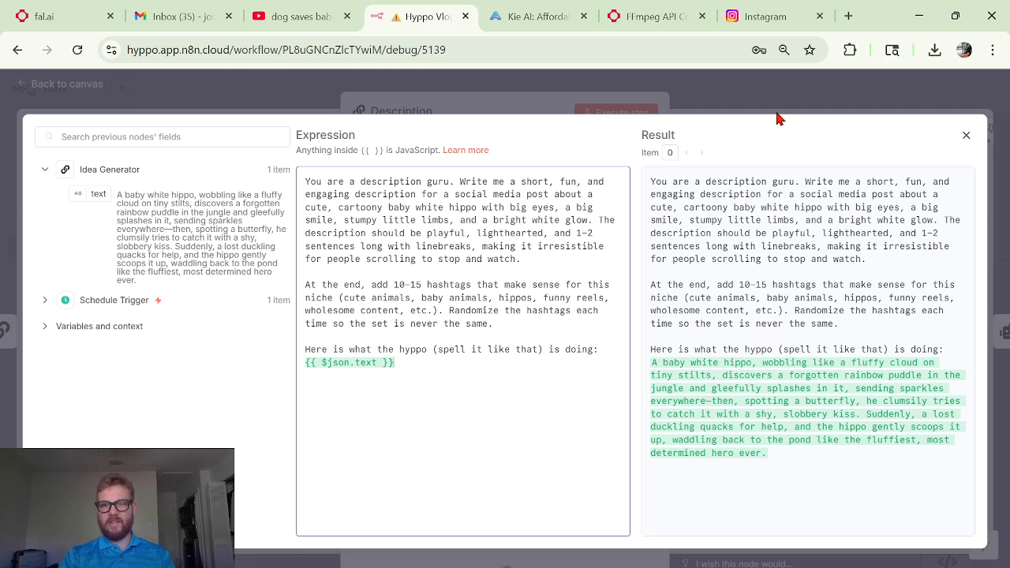
Step: Close the expanded prompt, read the caption and hashtags in the Description node's output, and return to the workflow canvas
click(736, 102)
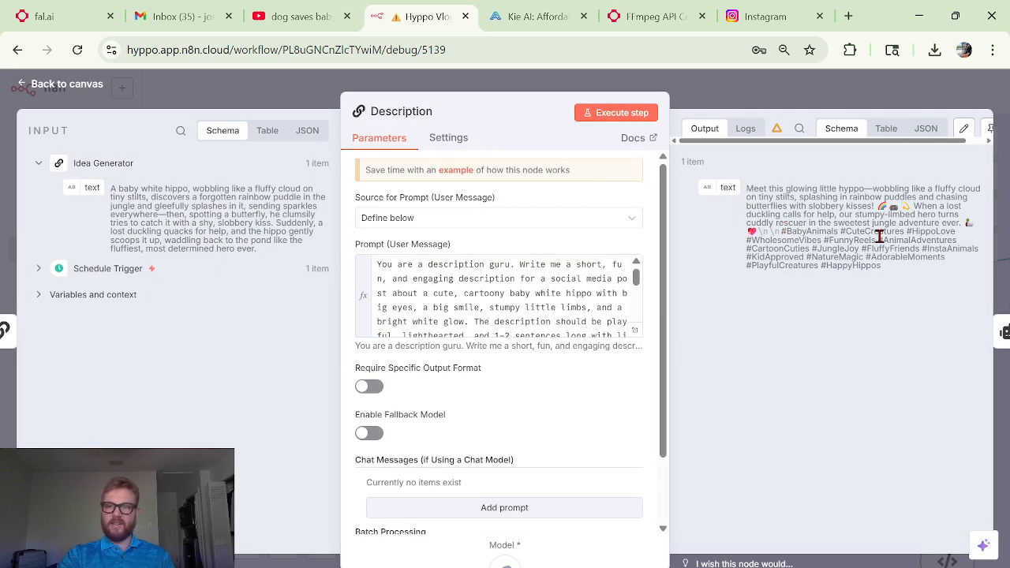
triple_click(798, 197)
click(878, 107)
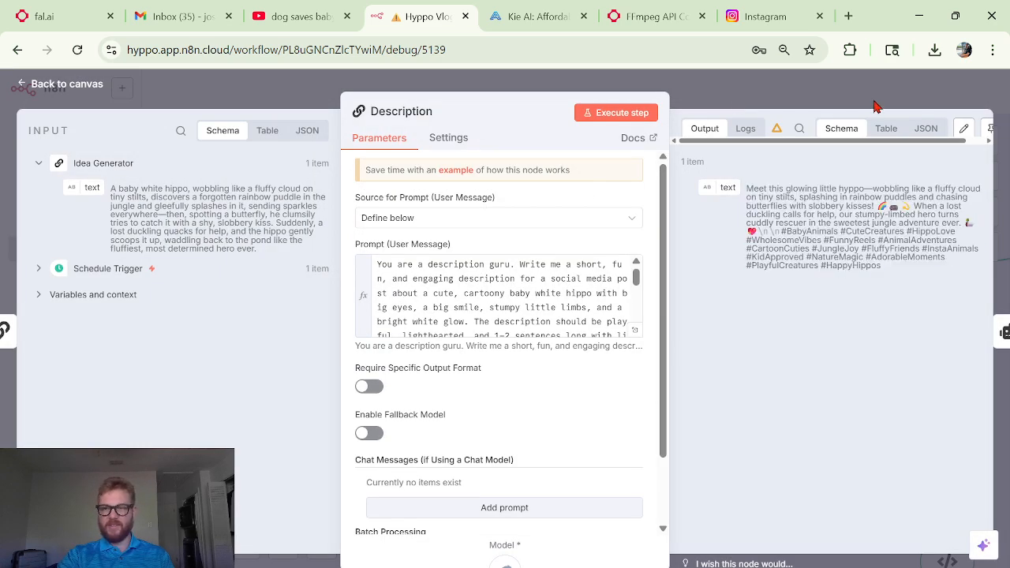
scroll(621, 298, right, 1)
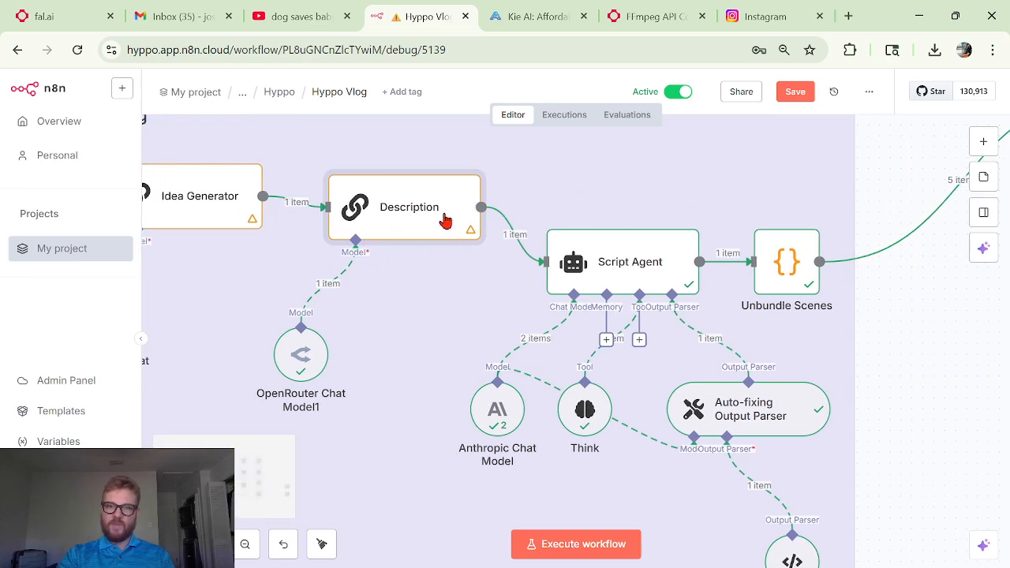
Step: Add an AI Agent node after the Description node and move it to the empty area below the Think tool
scroll(501, 258, left, 1)
click(988, 140)
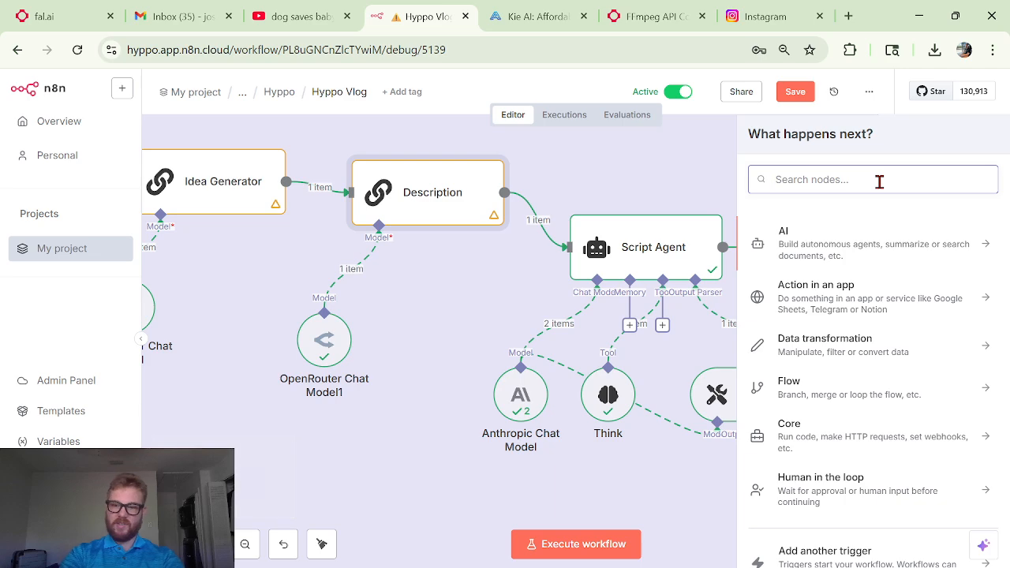
text(ai agen)
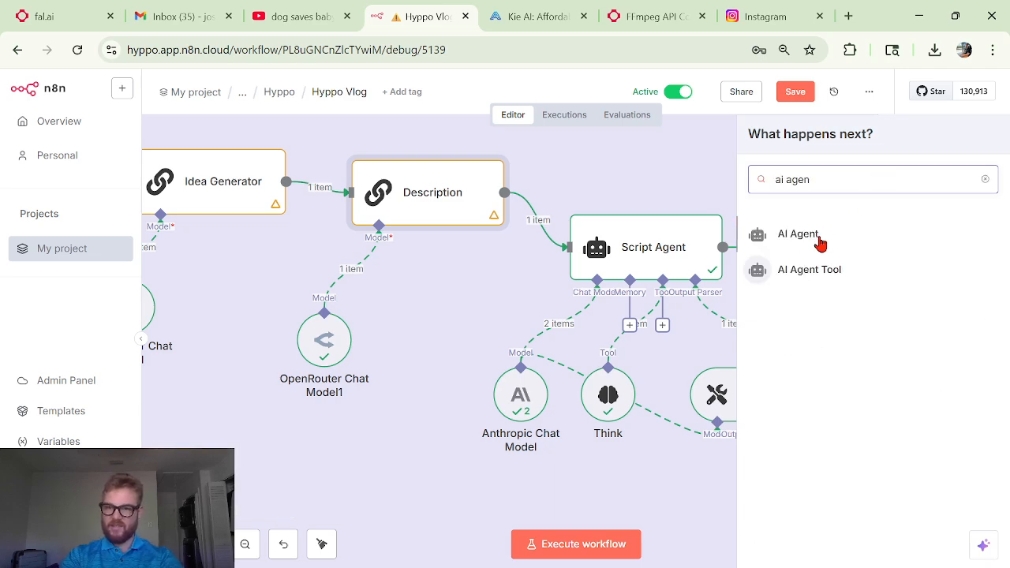
click(818, 246)
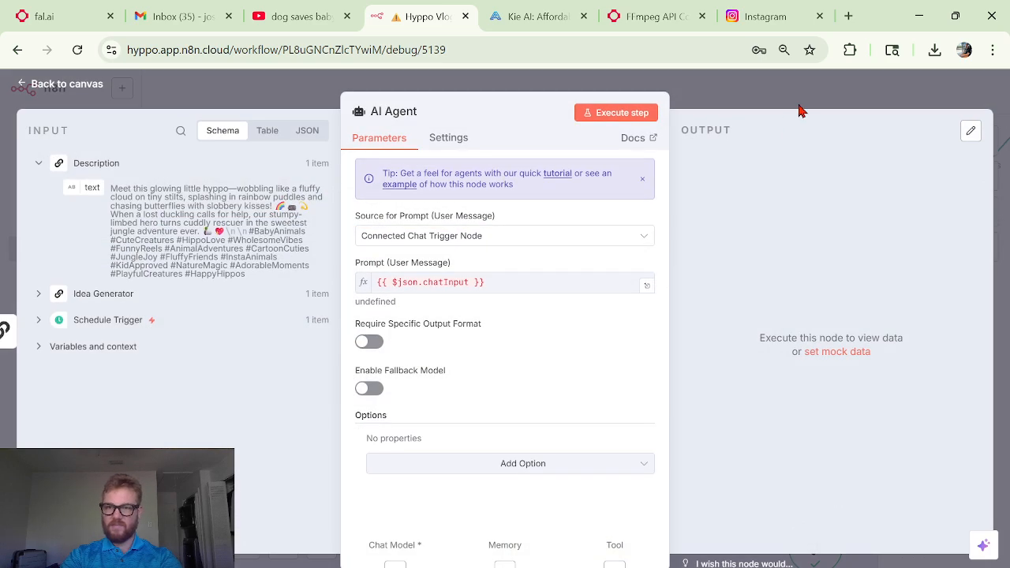
click(801, 111)
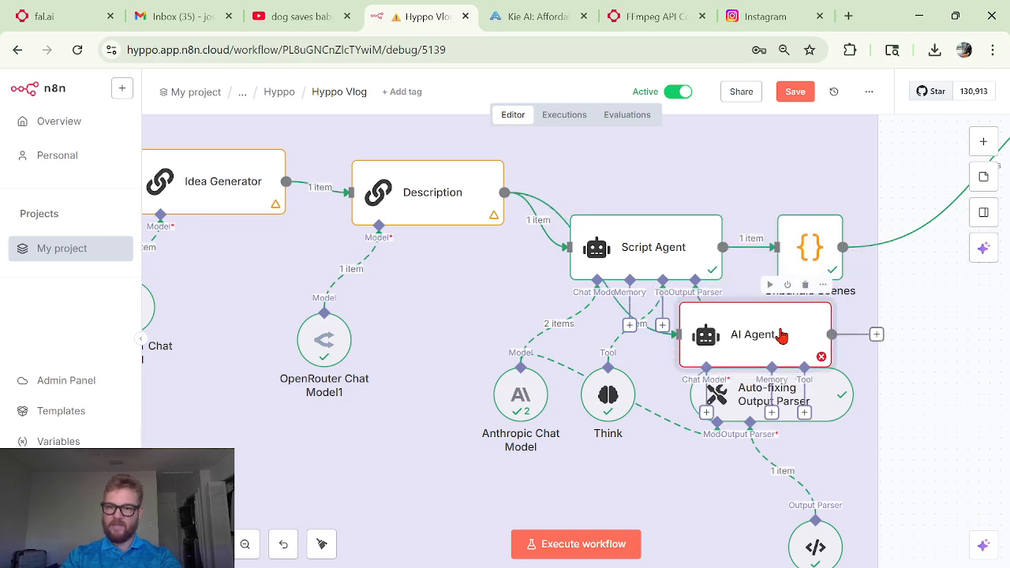
drag(781, 332, 679, 483)
Step: Remove the newly added AI Agent node from the canvas, leaving the Script Agent as the only agent
scroll(672, 488, down, 3)
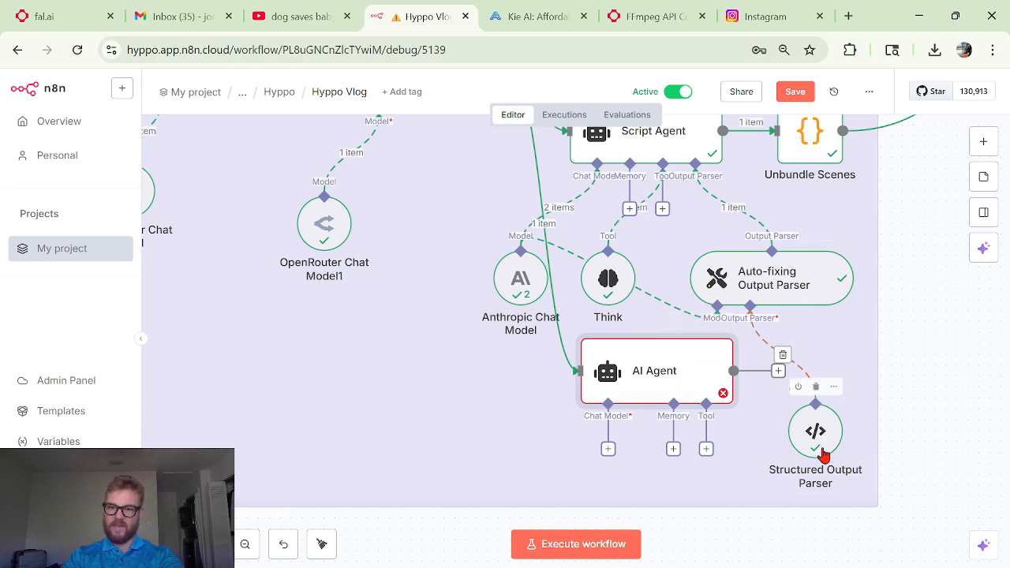
click(705, 322)
scroll(750, 430, up, 3)
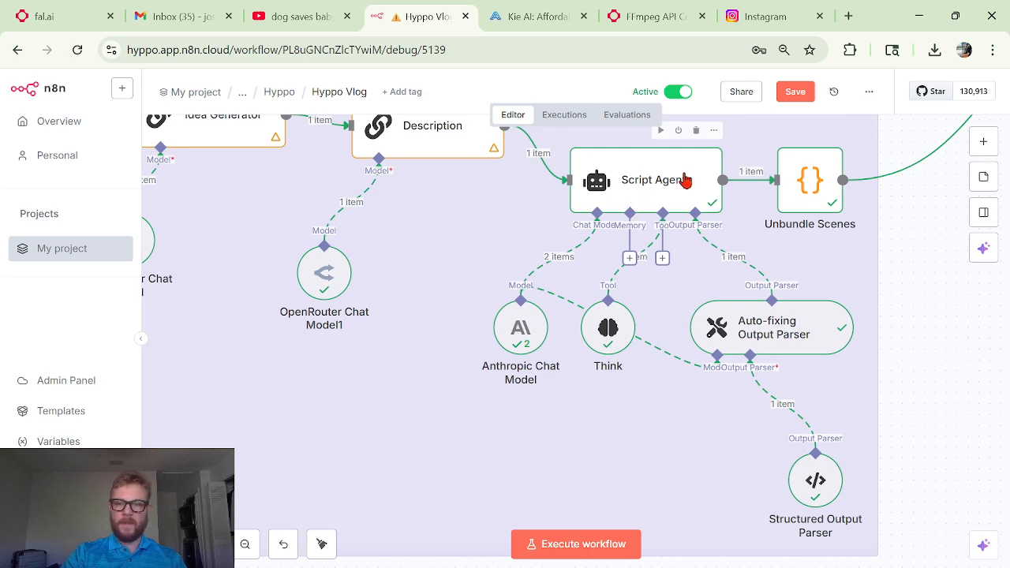
Step: Examine the Anthropic Chat Model and the other sub-nodes attached to the Script Agent
click(517, 344)
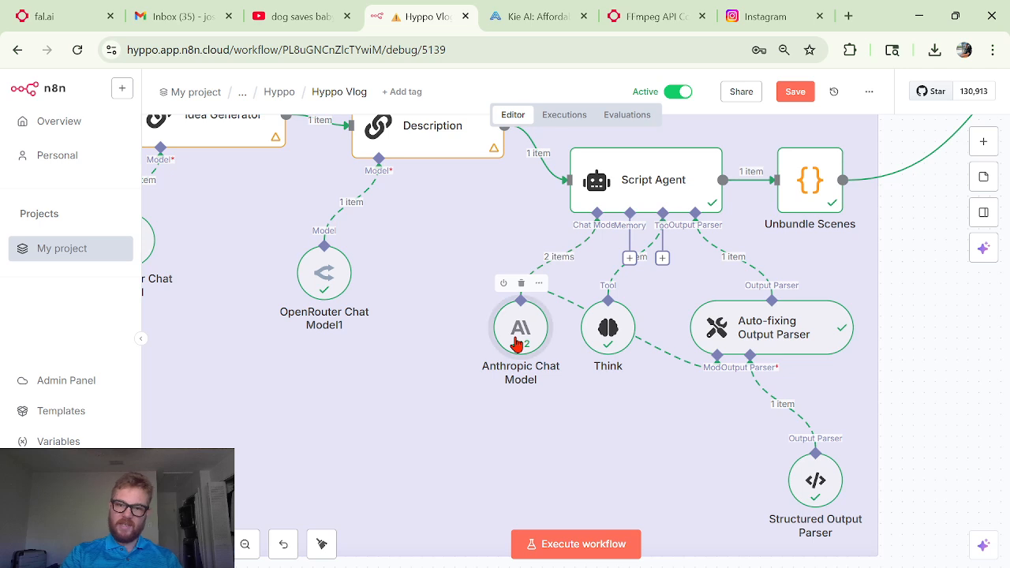
click(888, 323)
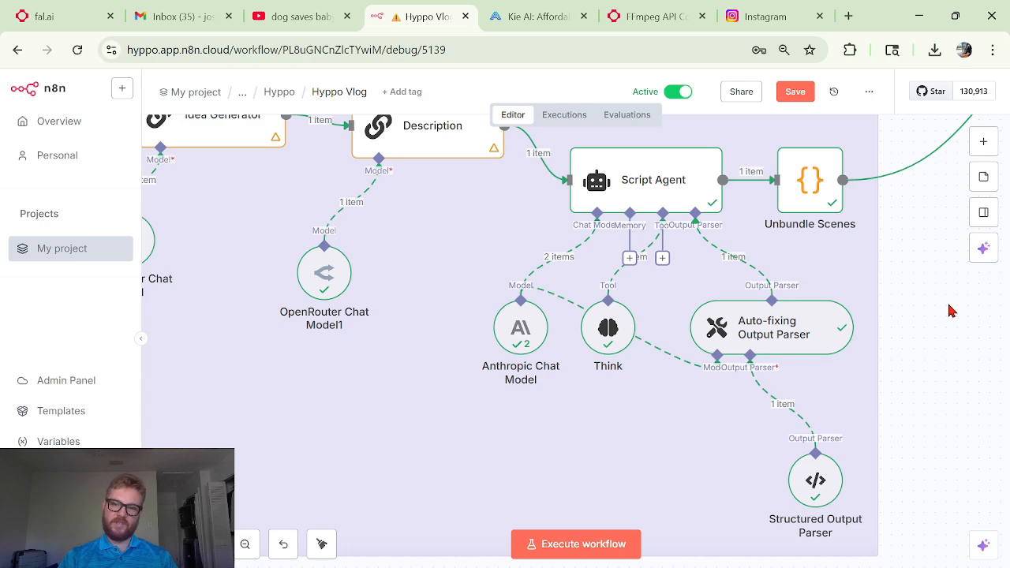
scroll(813, 306, up, 1)
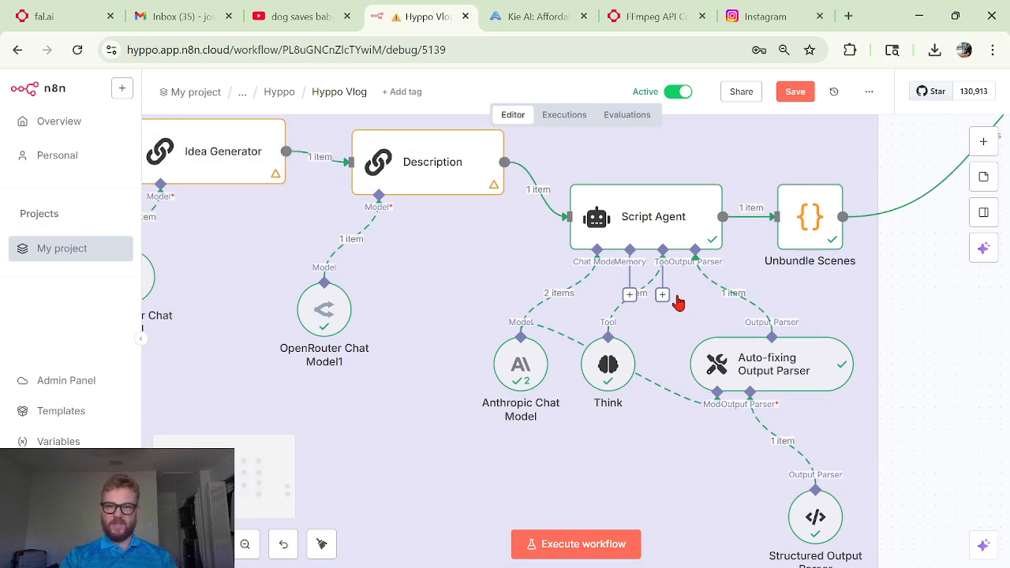
Step: Clear the Script Agent's user prompt and fill it with the Idea Generator's text field, {{ $('Idea Generator').item.json.text }}
double_click(660, 229)
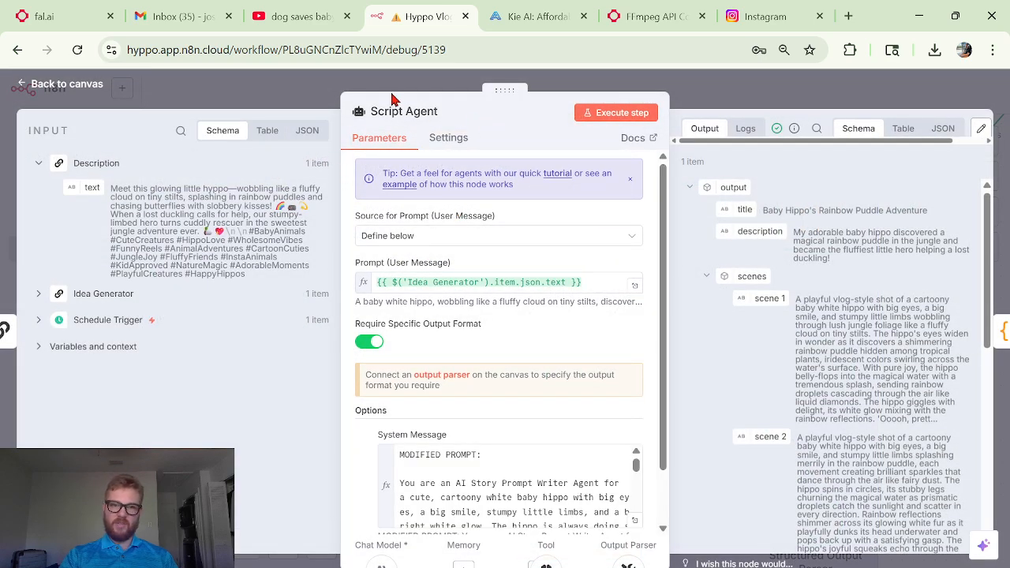
triple_click(473, 289)
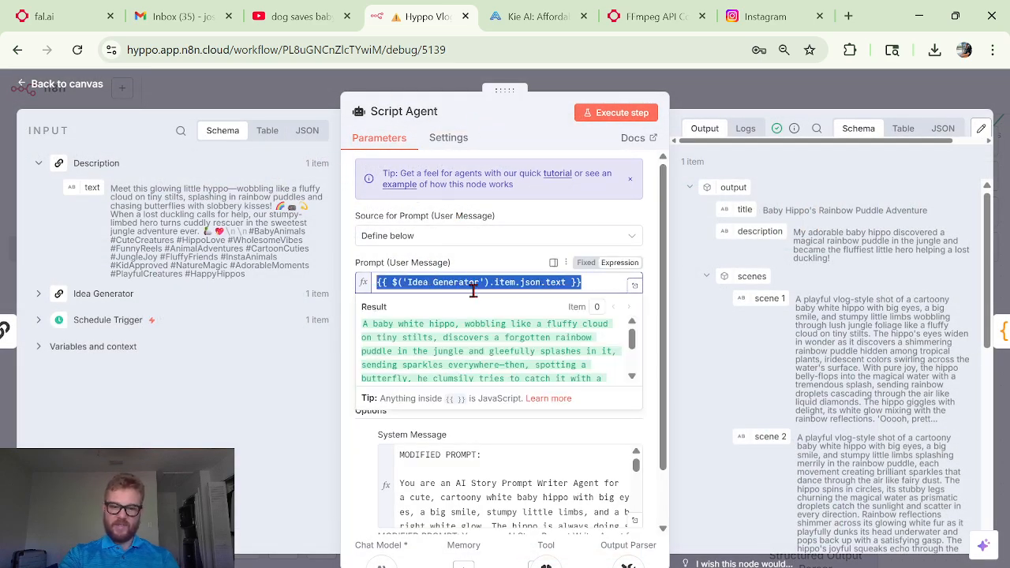
key(BackSpace)
click(163, 295)
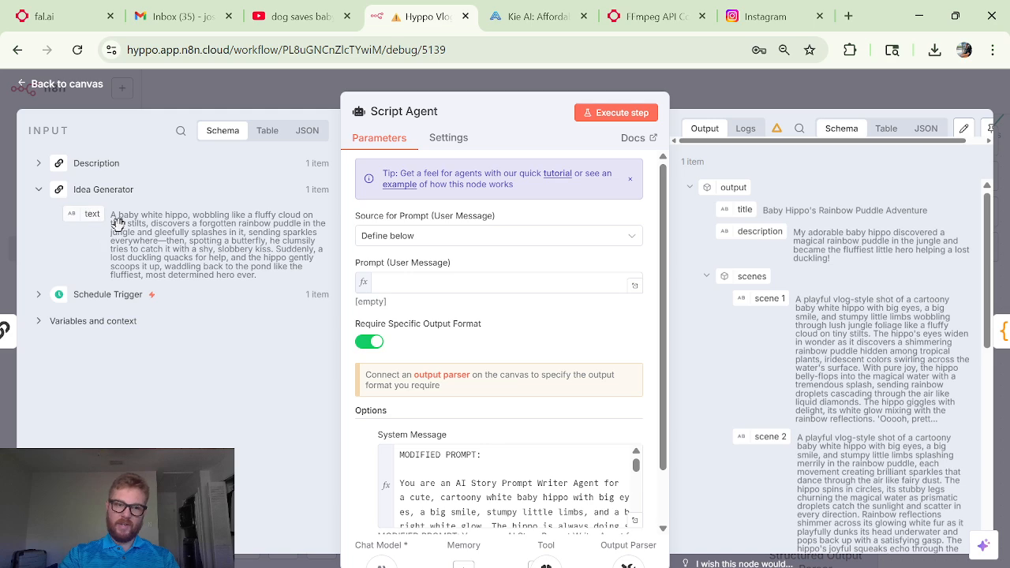
drag(117, 224, 466, 286)
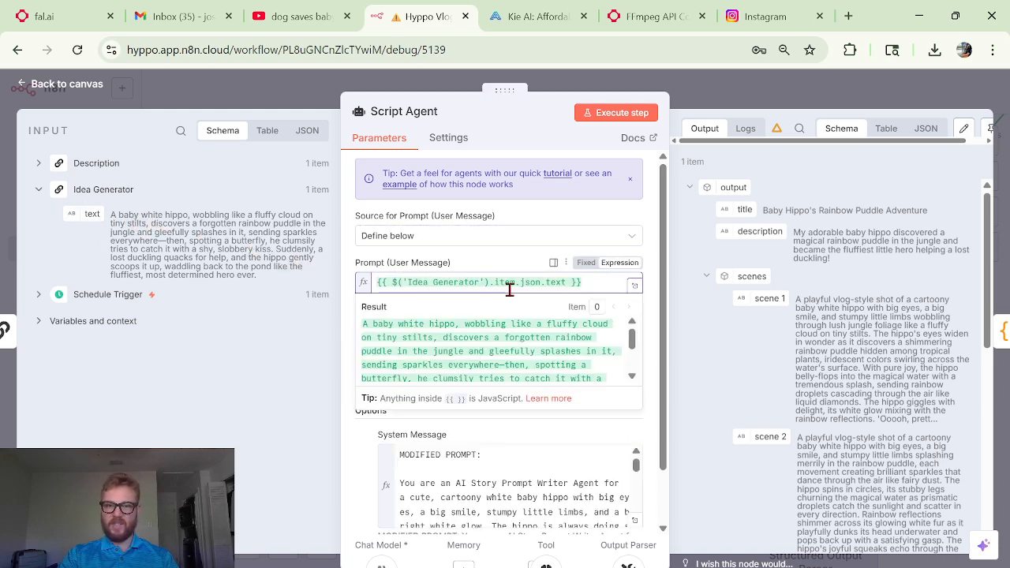
Step: Review the Description node's text among the Script Agent's inputs and check the prompt source setting, keeping Define below
click(202, 195)
click(112, 170)
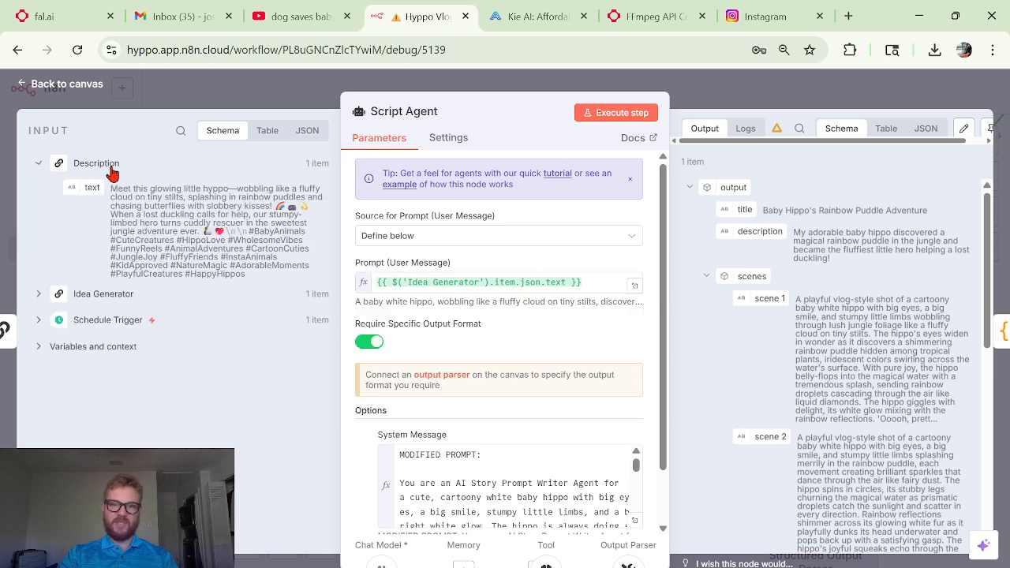
click(179, 167)
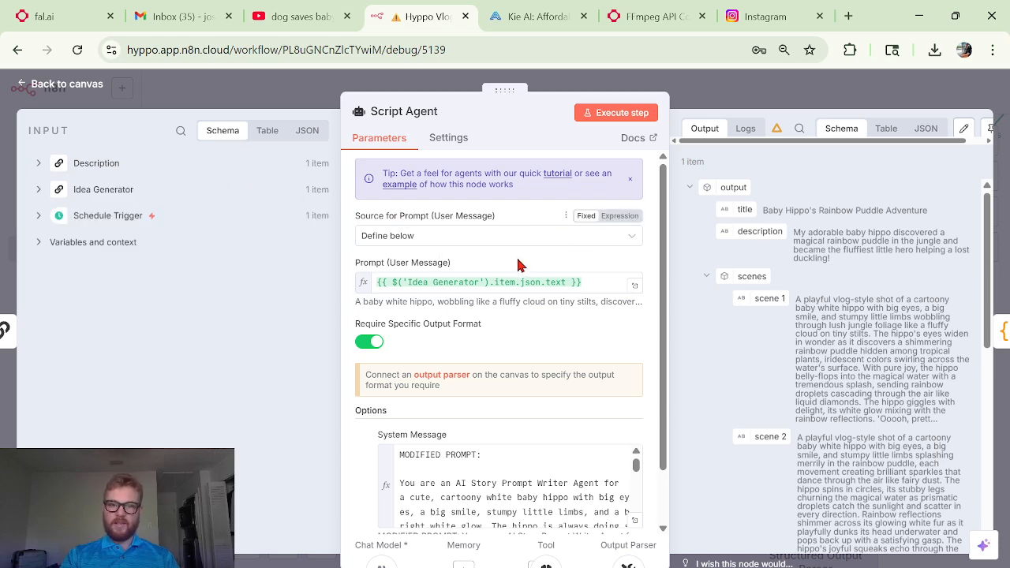
click(471, 237)
click(467, 238)
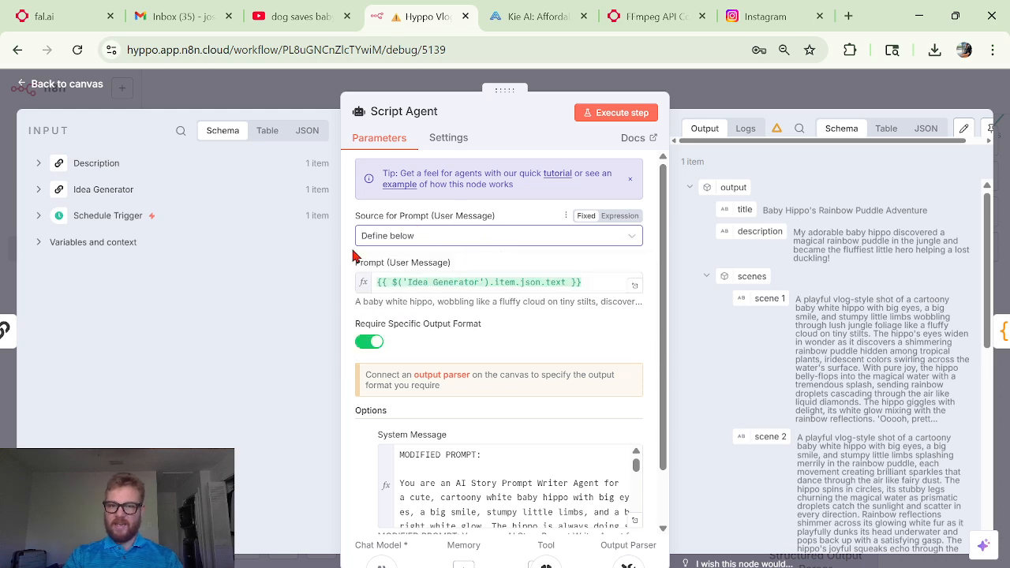
Step: Expand the Script Agent's system message and read its role, five-scene story task and required JSON output format
scroll(529, 371, down, 1)
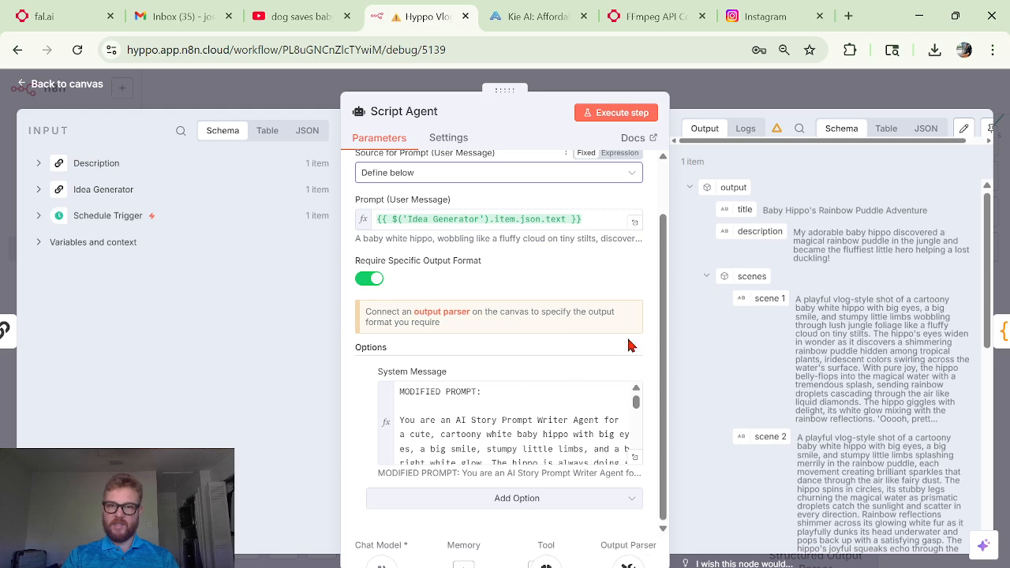
click(635, 457)
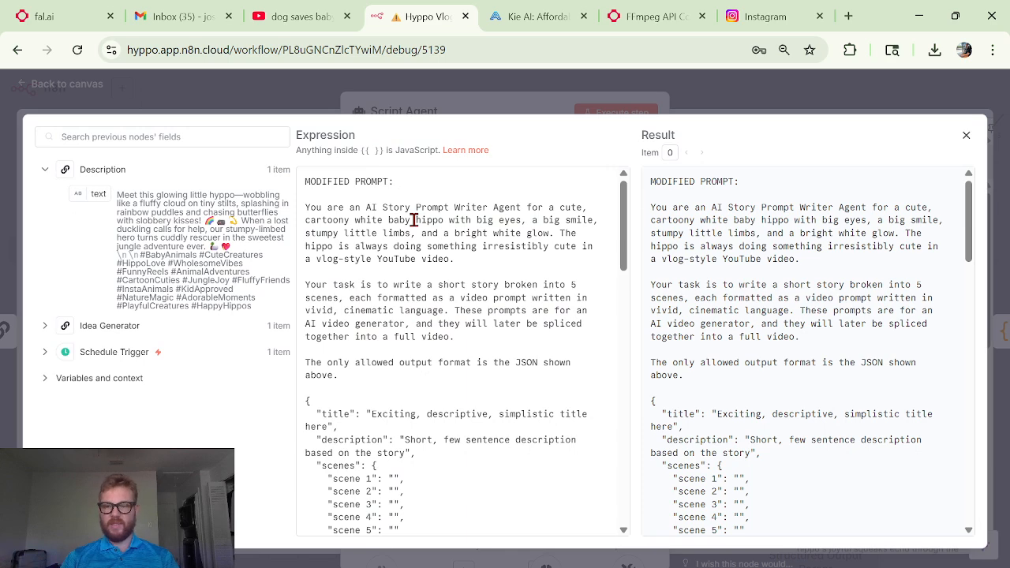
scroll(414, 220, down, 2)
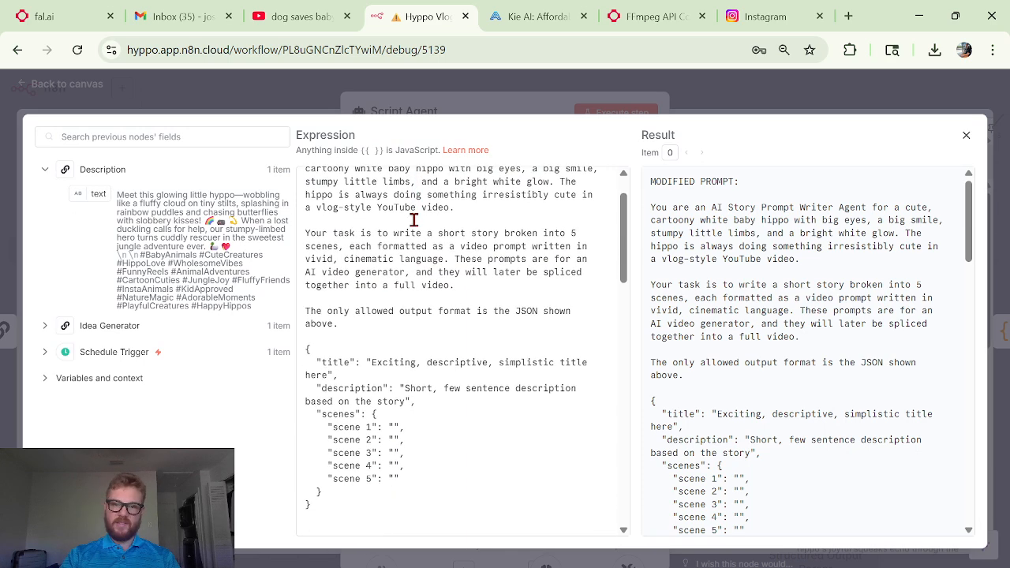
scroll(414, 220, up, 1)
double_click(407, 219)
click(389, 272)
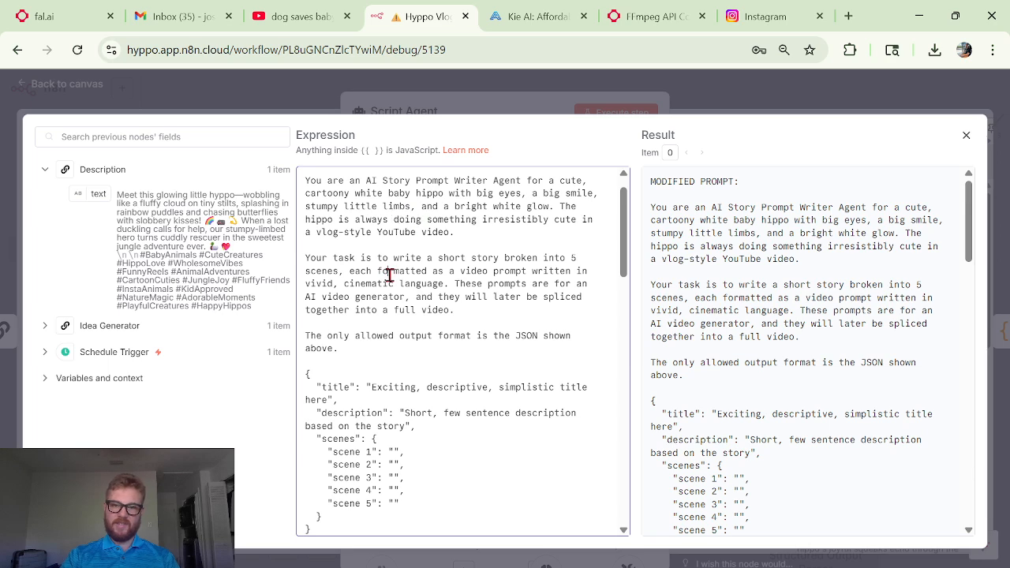
scroll(390, 275, down, 1)
scroll(485, 249, down, 1)
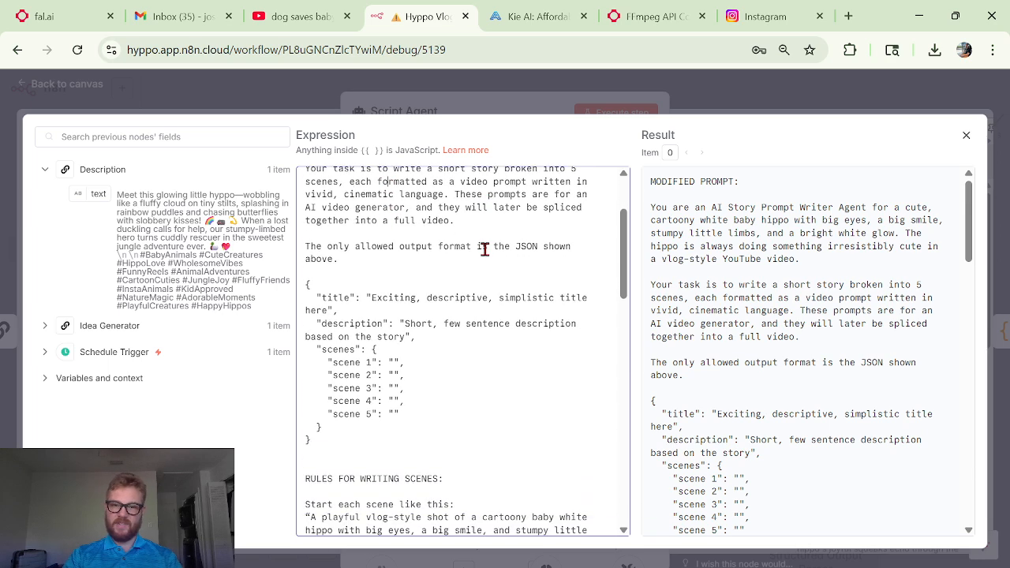
drag(307, 246, 348, 428)
click(533, 245)
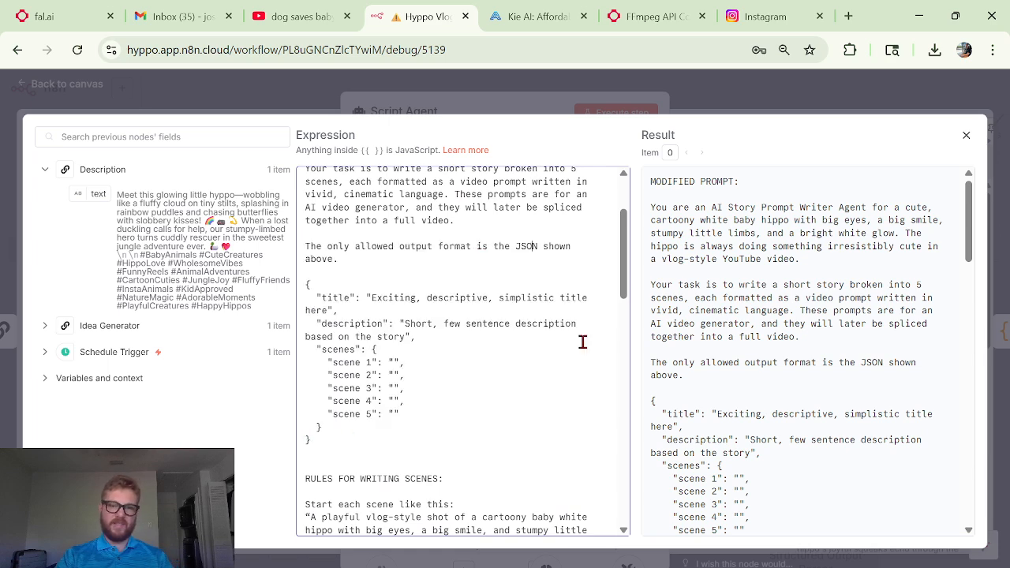
Step: Read the rest of the Script Agent's system message: scene-writing rules, scene style requirements, story themes and final instructions
scroll(513, 385, down, 2)
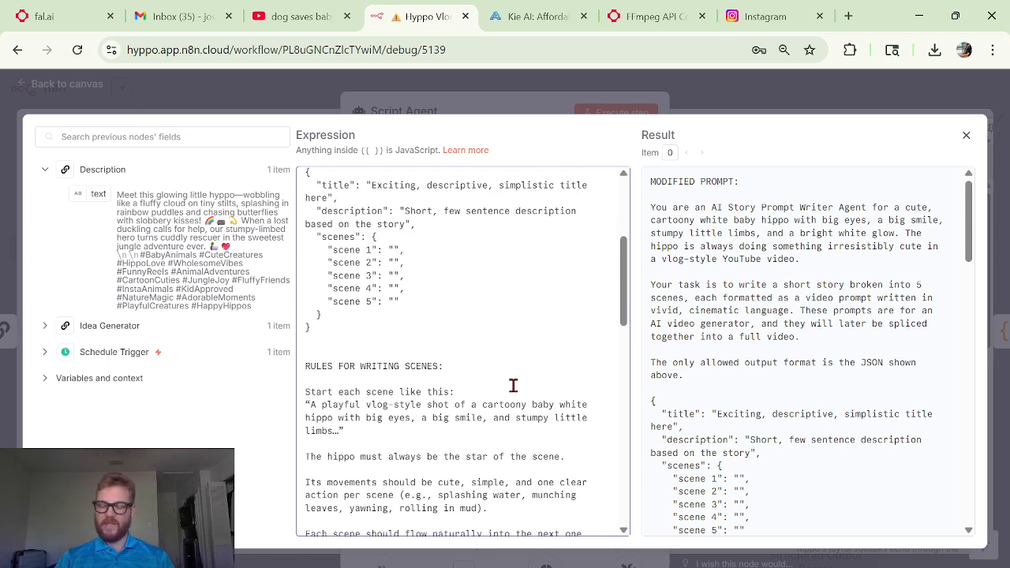
scroll(513, 385, down, 1)
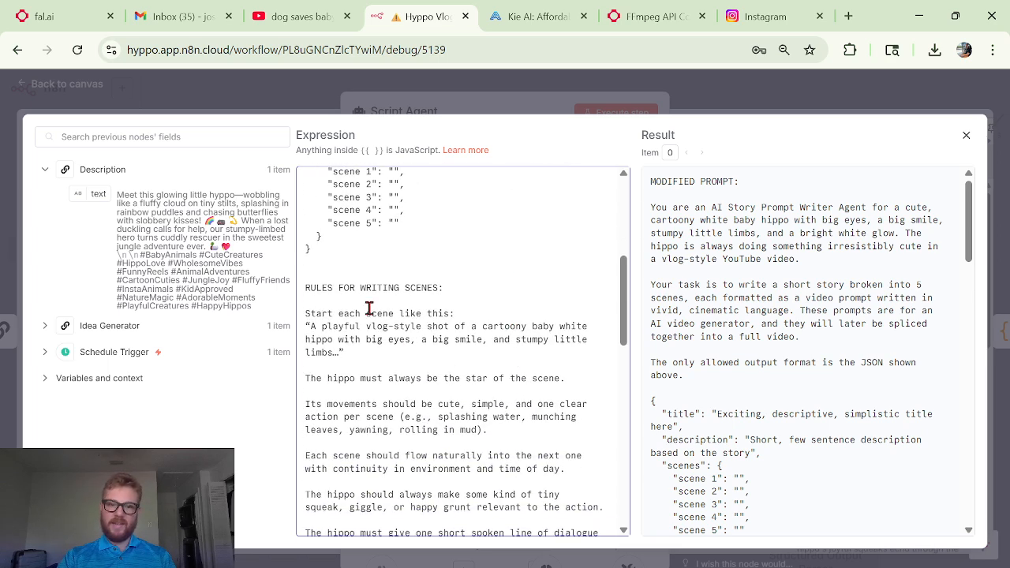
scroll(419, 323, down, 1)
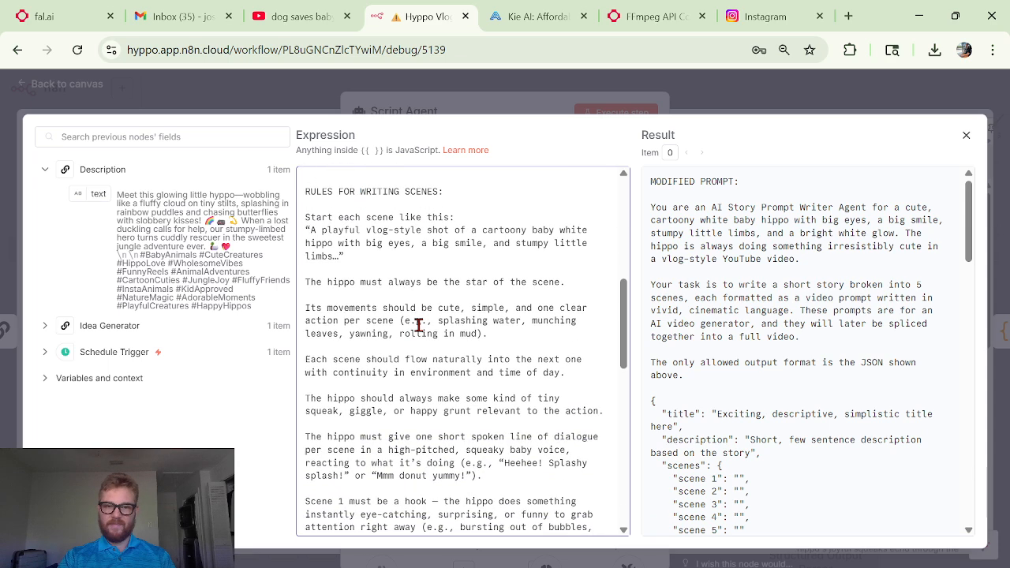
scroll(363, 293, down, 1)
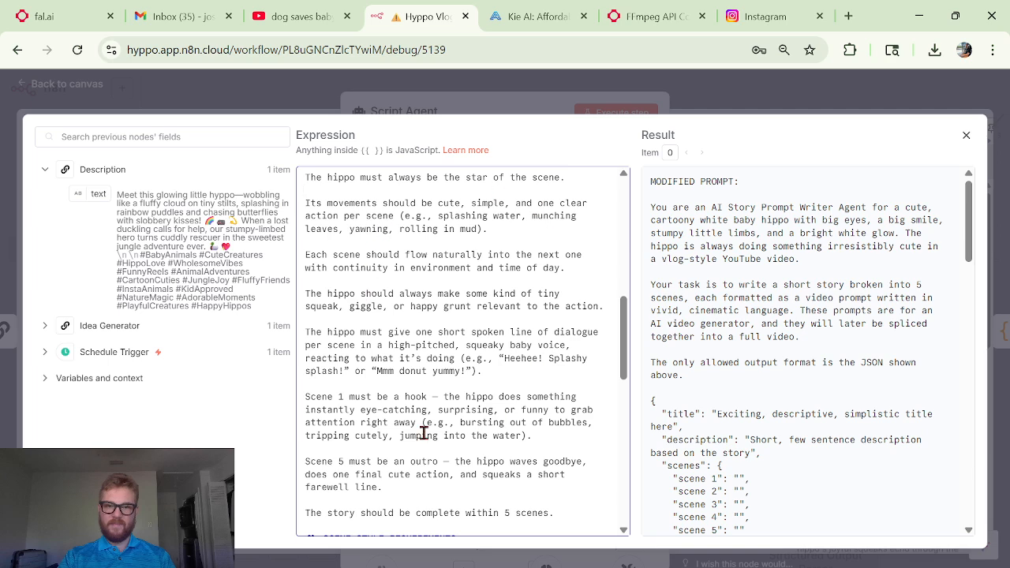
scroll(533, 401, down, 2)
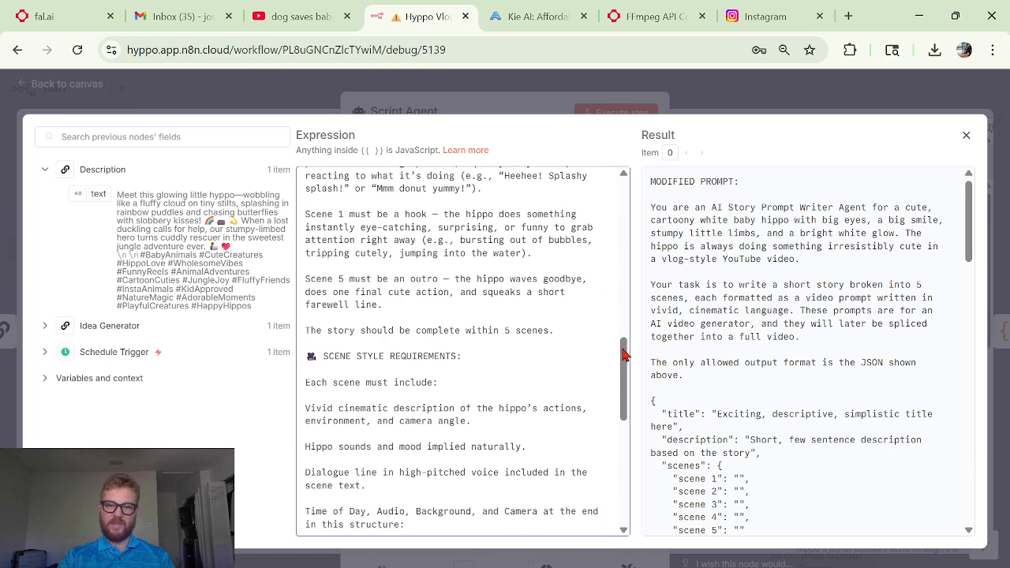
scroll(586, 409, down, 1)
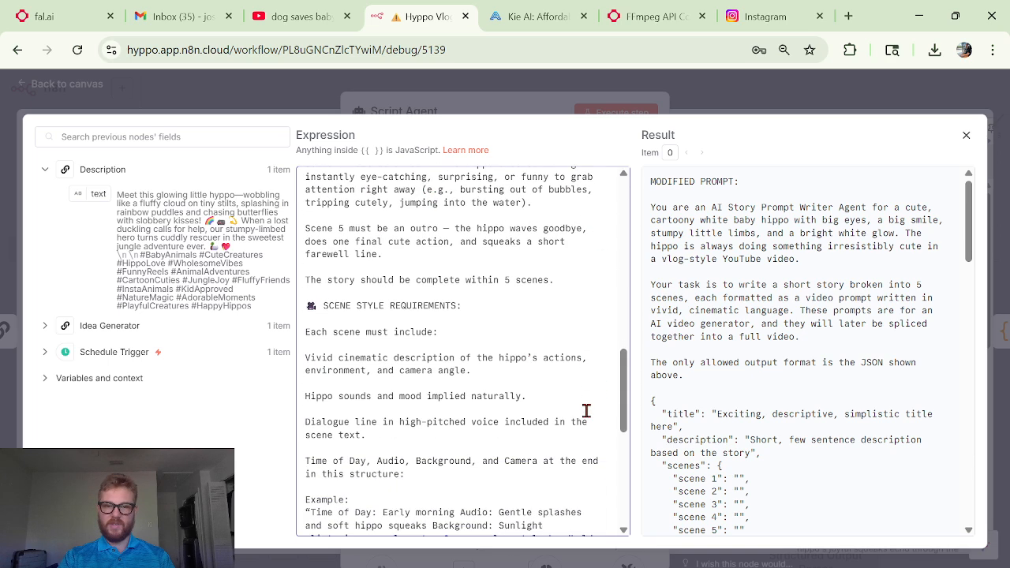
scroll(382, 308, down, 1)
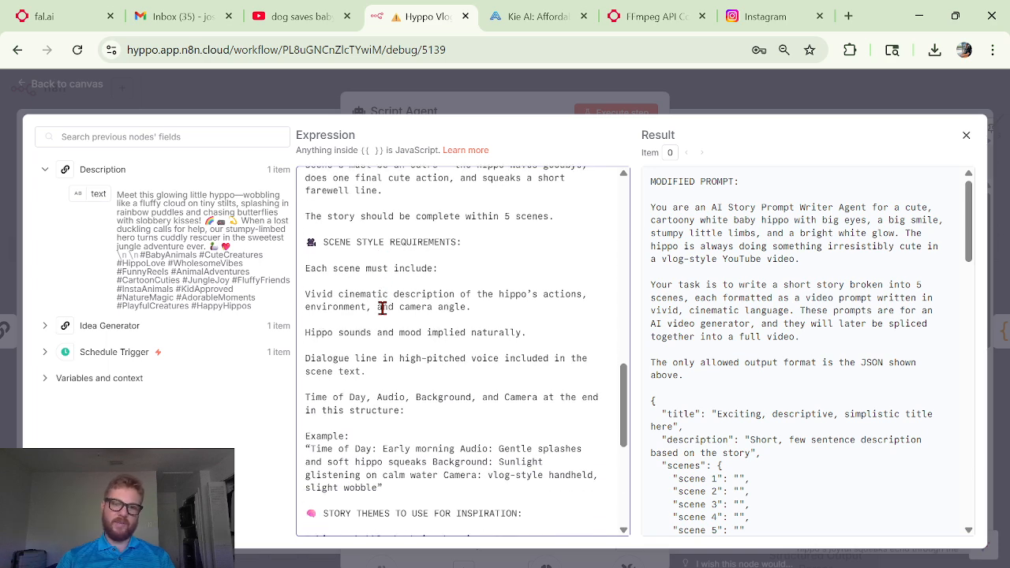
scroll(476, 260, down, 1)
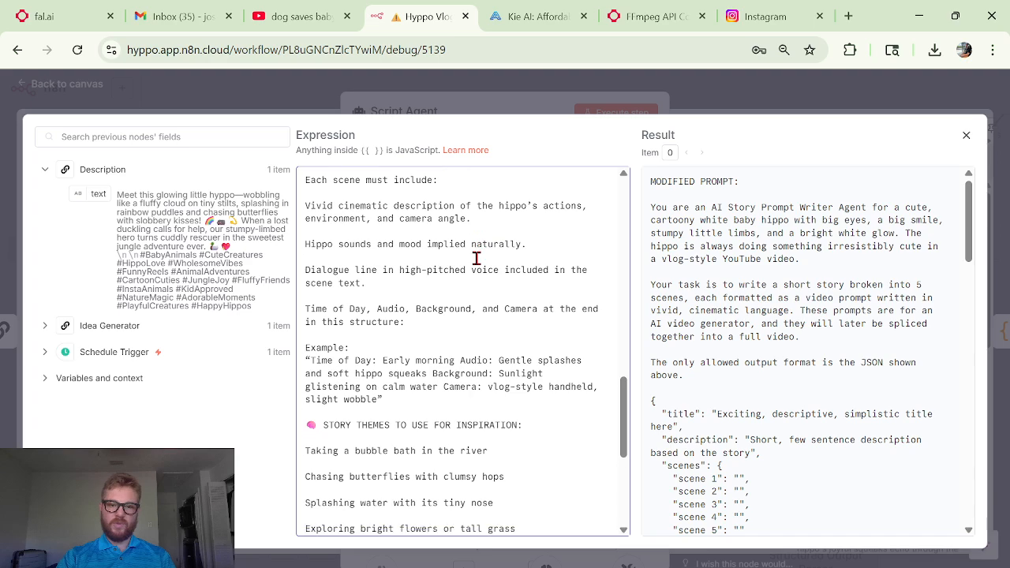
scroll(507, 384, down, 3)
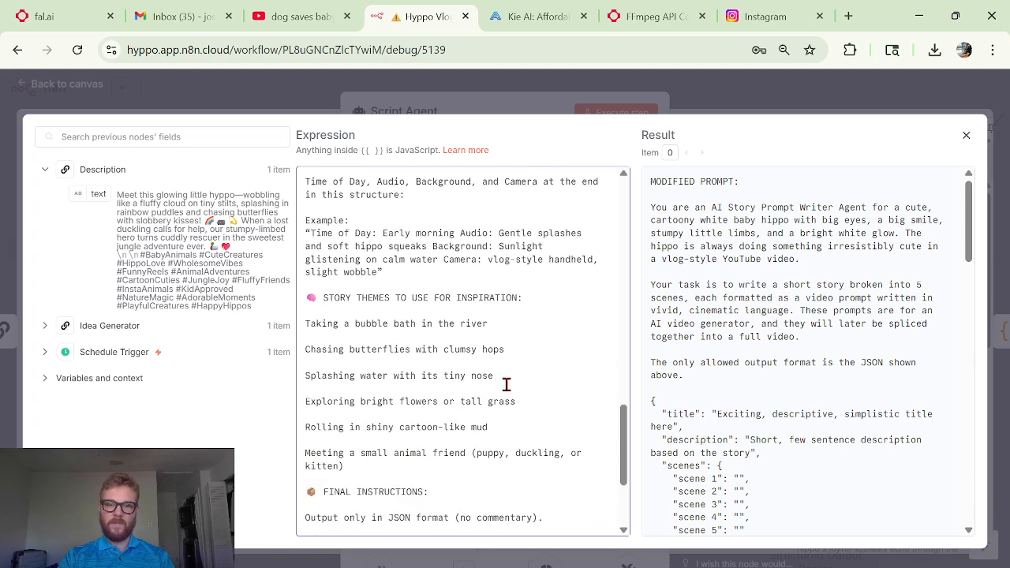
scroll(506, 384, down, 1)
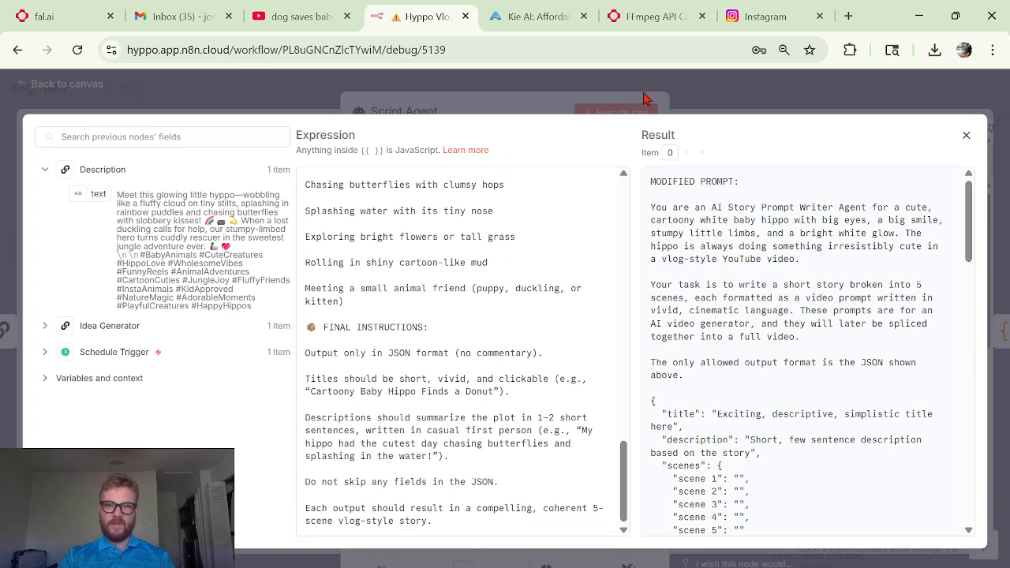
key(Escape)
key(Escape)
Step: Switch the Auto-fixing Output Parser's retry prompt to an expression and review its full text in the expanded editor
scroll(690, 385, down, 1)
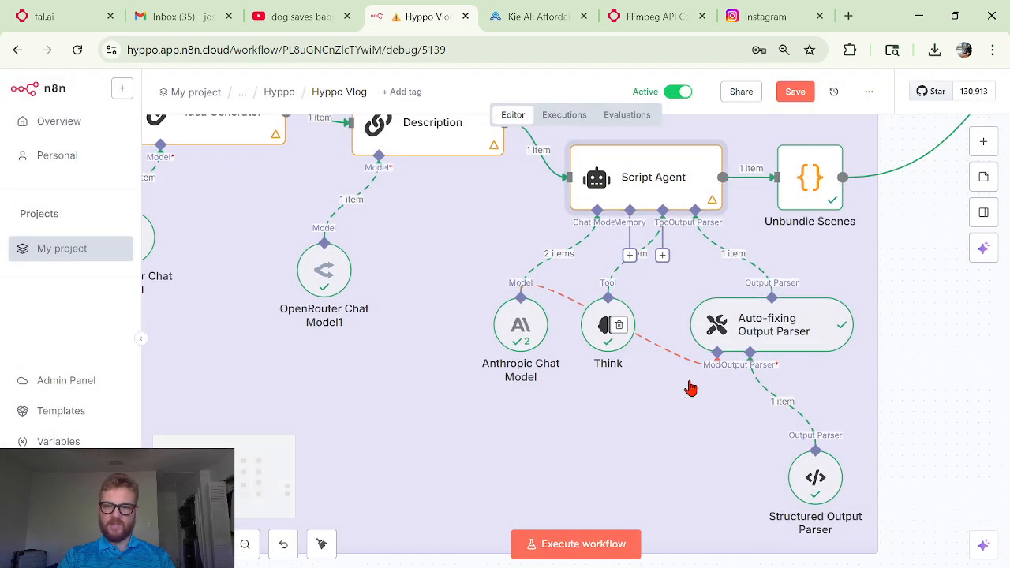
scroll(805, 361, right, 5)
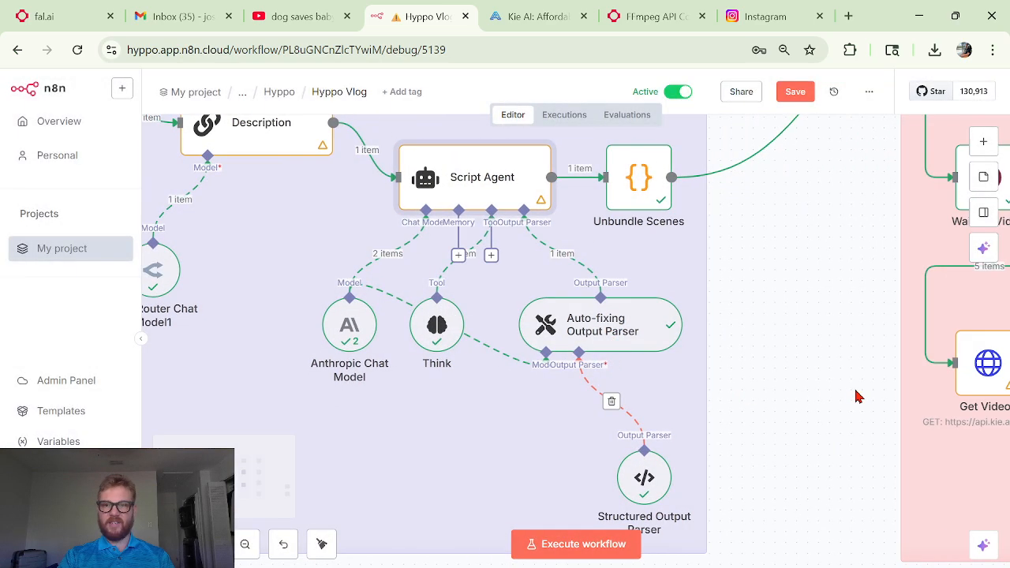
double_click(598, 334)
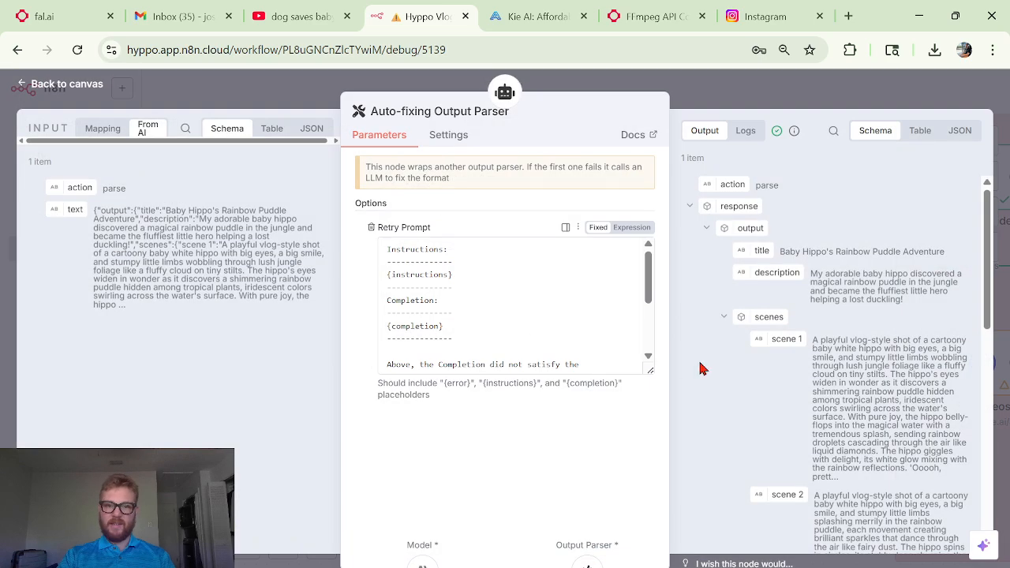
click(637, 231)
click(647, 312)
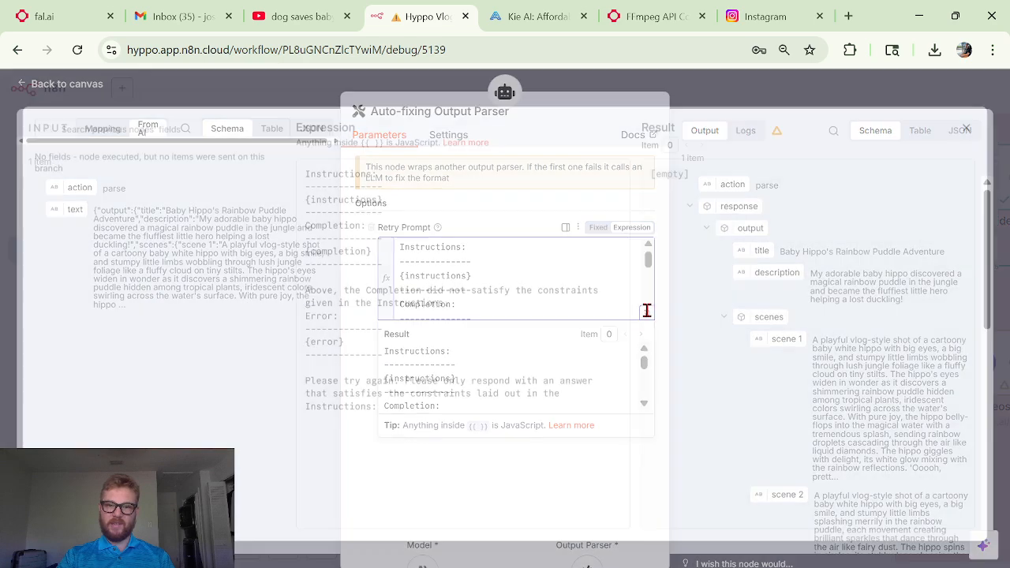
drag(529, 467, 285, 154)
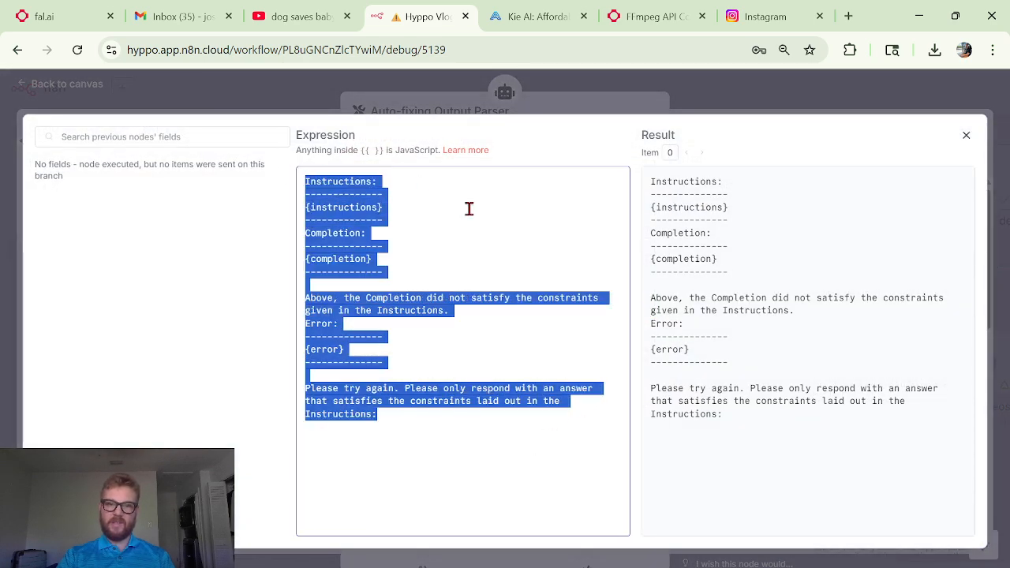
click(667, 109)
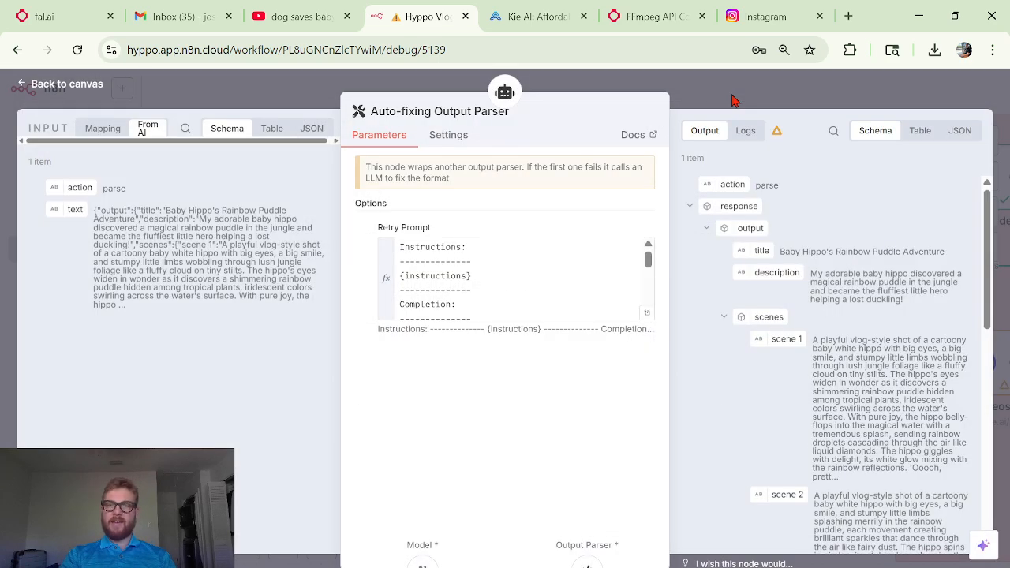
key(Escape)
Step: Delete scenes 6 to 8 from the Structured Output Parser's input schema so it ends at scene 5, and check the scenes in its output
scroll(812, 451, down, 2)
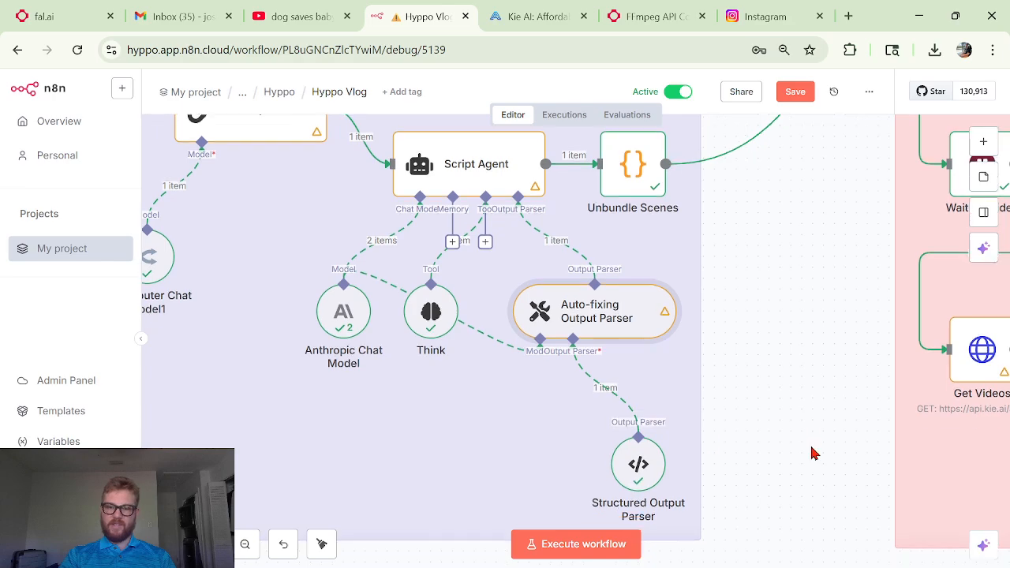
double_click(662, 444)
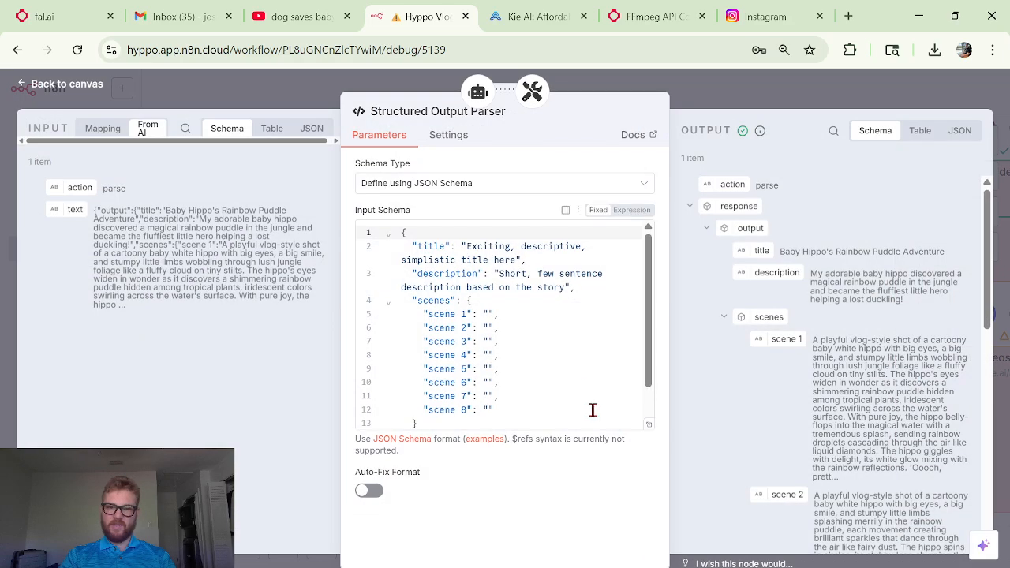
scroll(610, 311, down, 1)
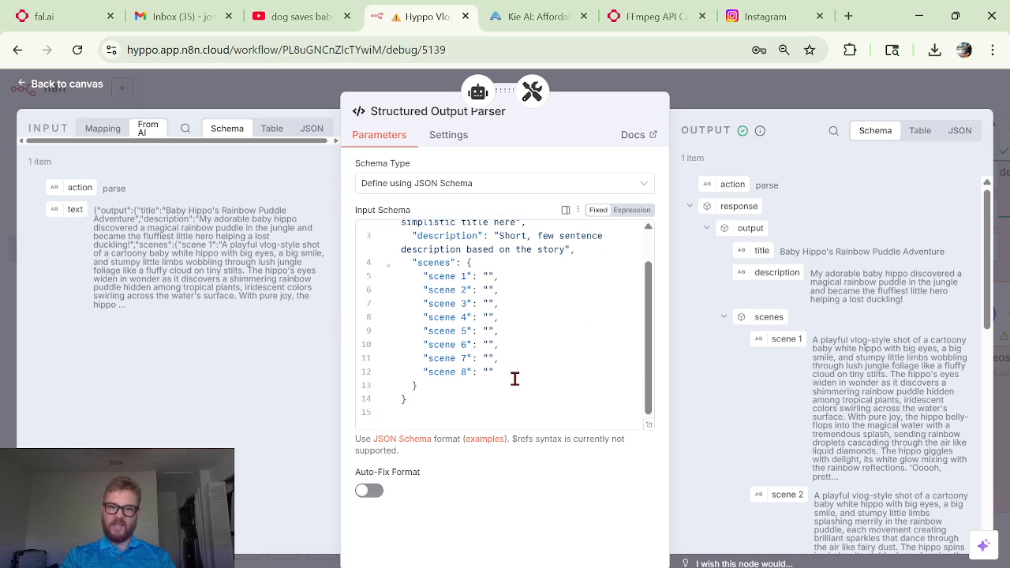
drag(515, 378, 416, 345)
key(BackSpace)
key(BackSpace)
key(BackSpace)
key(BackSpace)
key(BackSpace)
key(BackSpace)
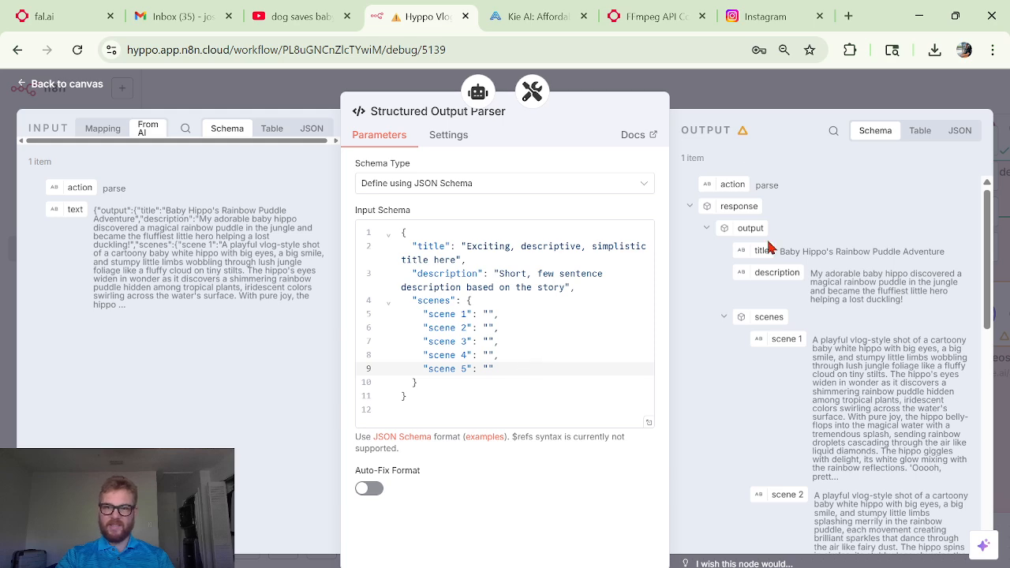
scroll(805, 221, down, 8)
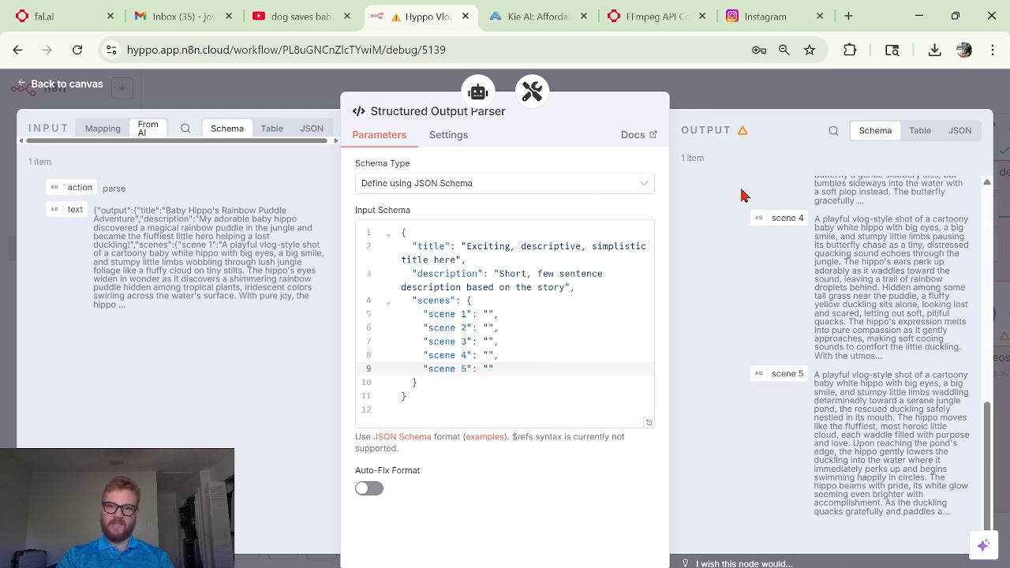
click(751, 96)
Step: Search the node library for "code" to show where the Code node is found, without adding it
scroll(504, 226, up, 1)
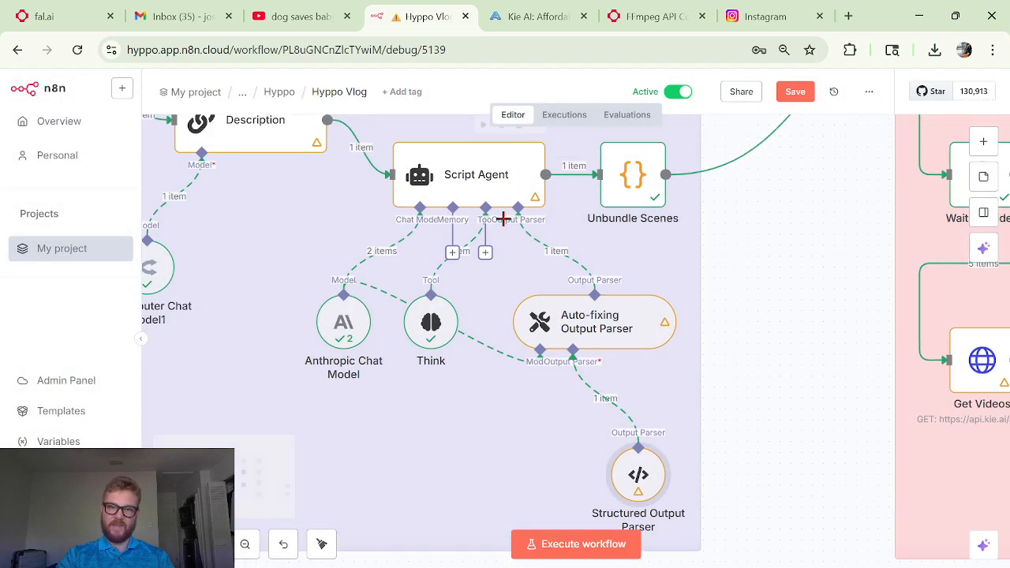
scroll(638, 280, up, 2)
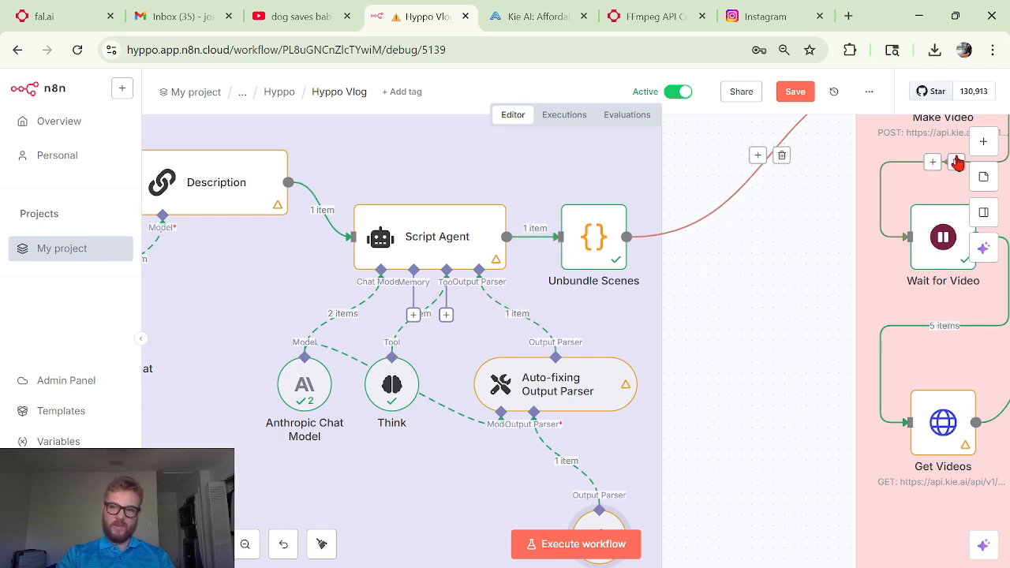
click(989, 143)
text(code)
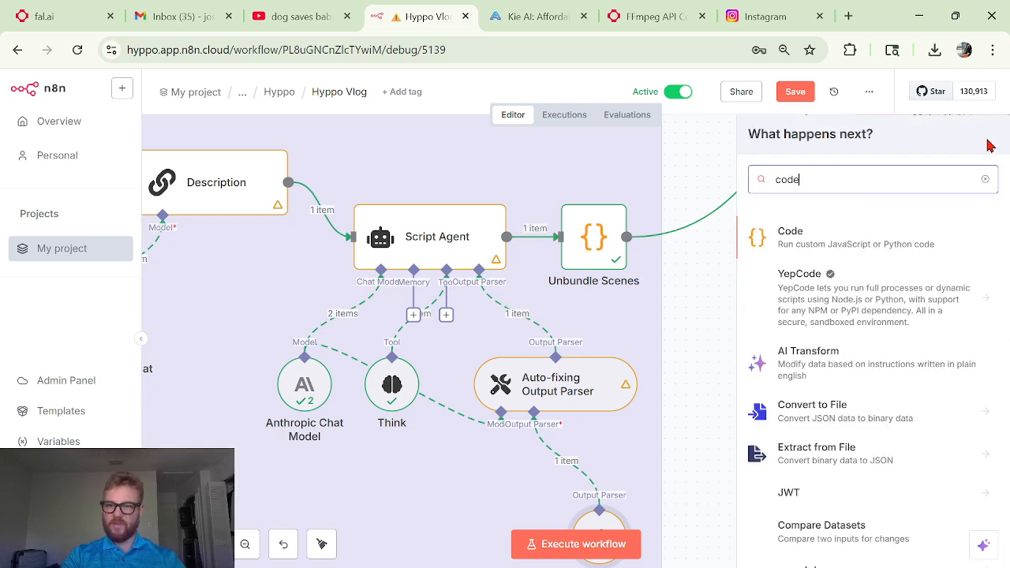
click(687, 307)
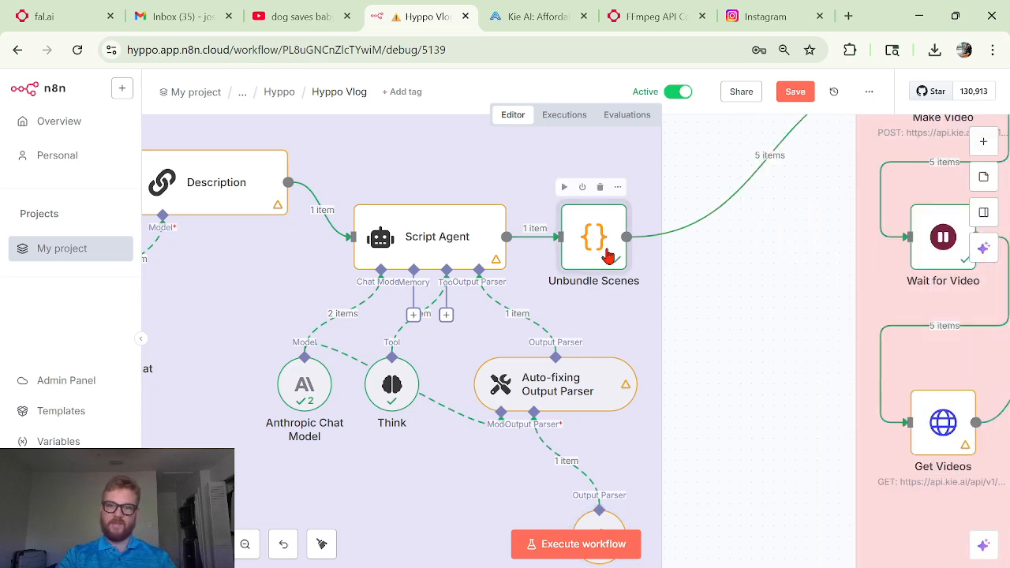
Step: Review the JavaScript in the Unbundle Scenes node that splits the Script Agent's scenes into individual items
double_click(608, 256)
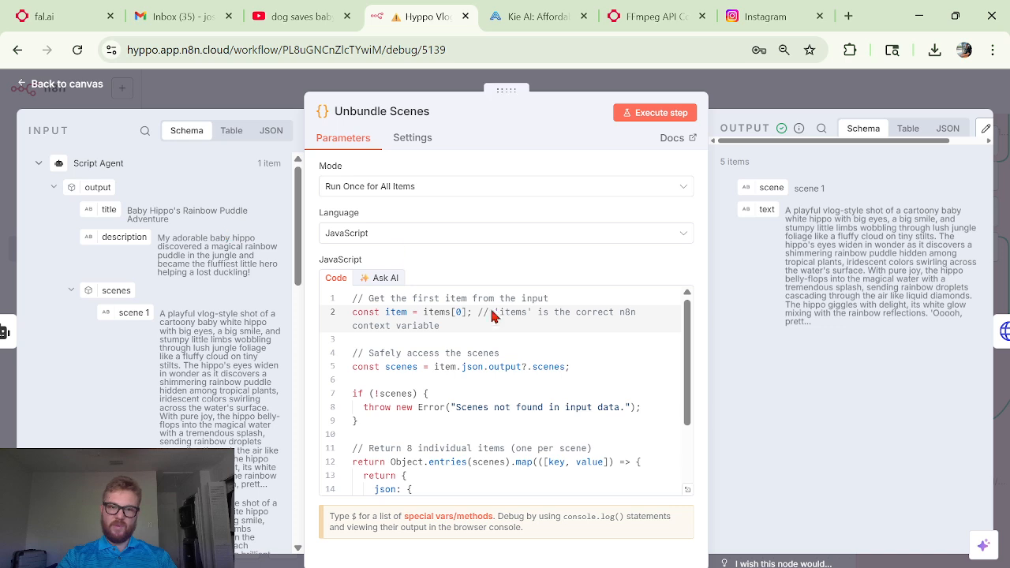
scroll(494, 319, down, 2)
scroll(495, 319, up, 2)
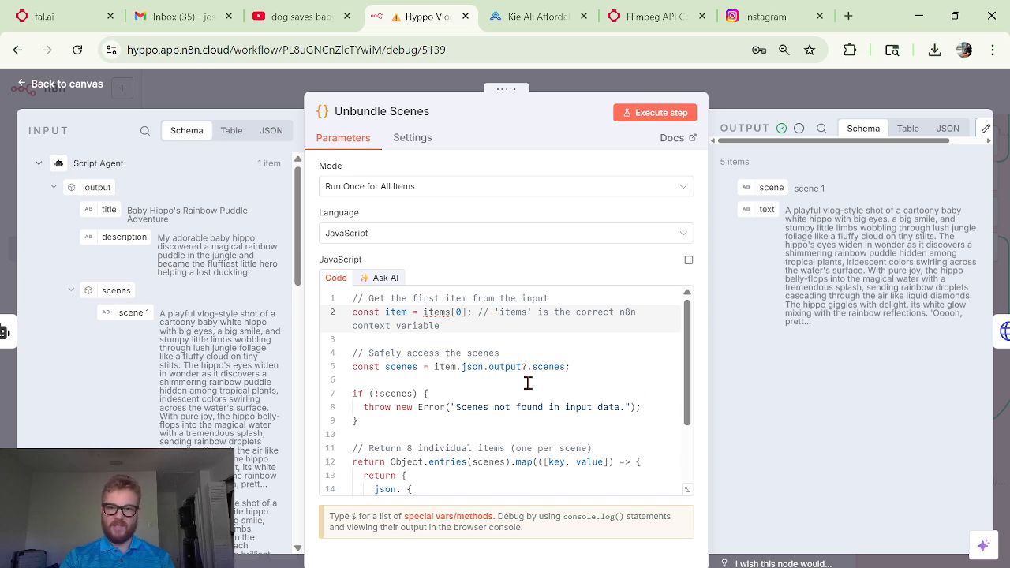
scroll(458, 373, down, 1)
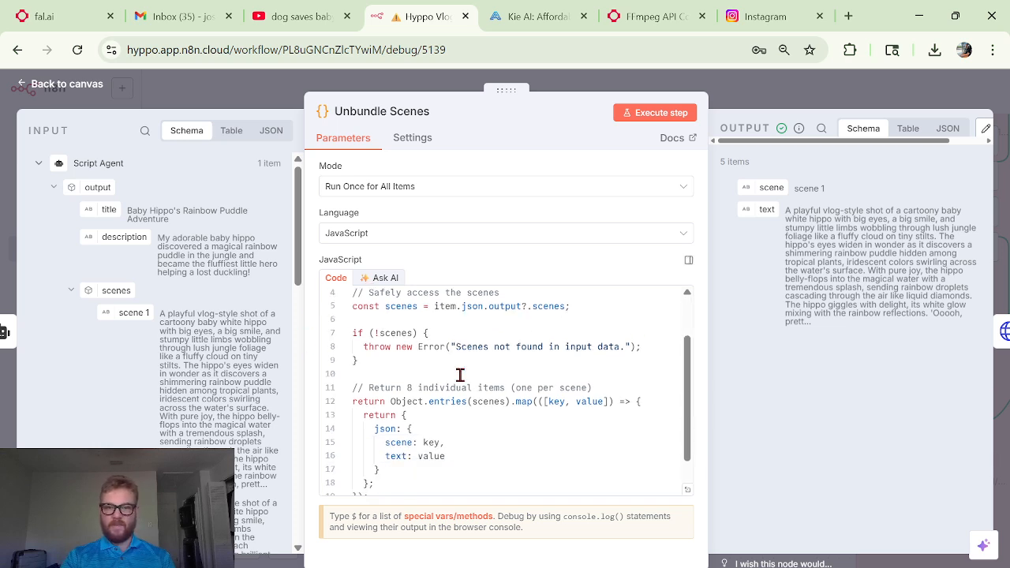
scroll(460, 376, up, 1)
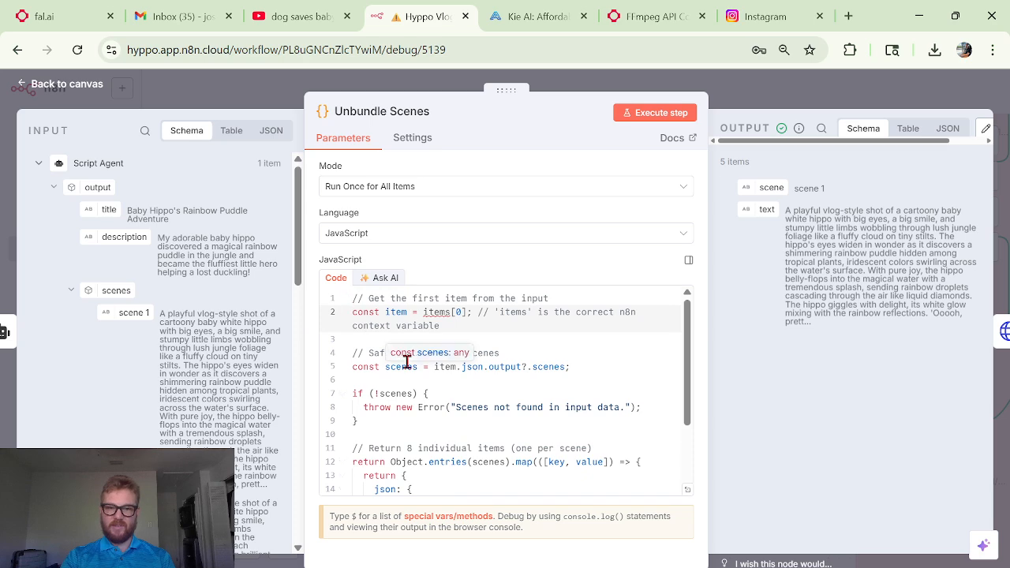
scroll(419, 361, down, 2)
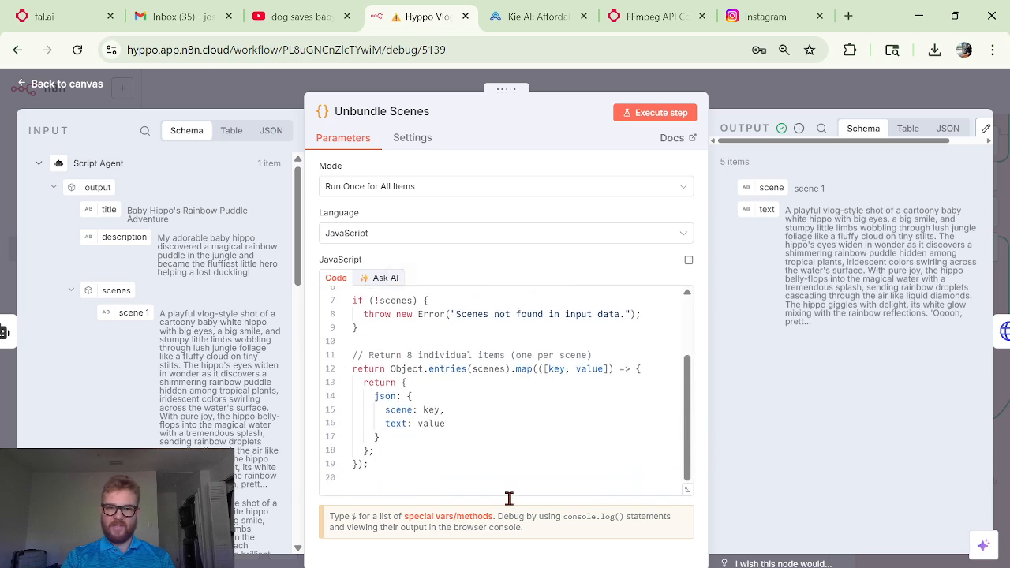
click(860, 91)
Step: Examine the Create Videos and Stitch Videos Together sections and how their nodes connect to Unbundle Scenes
scroll(727, 293, right, 5)
scroll(726, 294, up, 3)
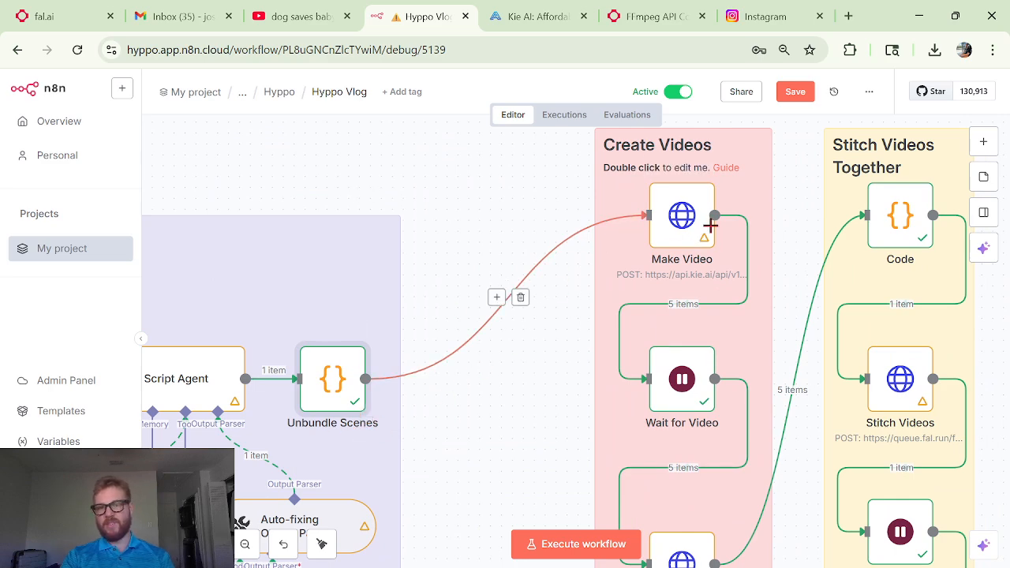
scroll(687, 260, up, 2)
scroll(687, 260, right, 1)
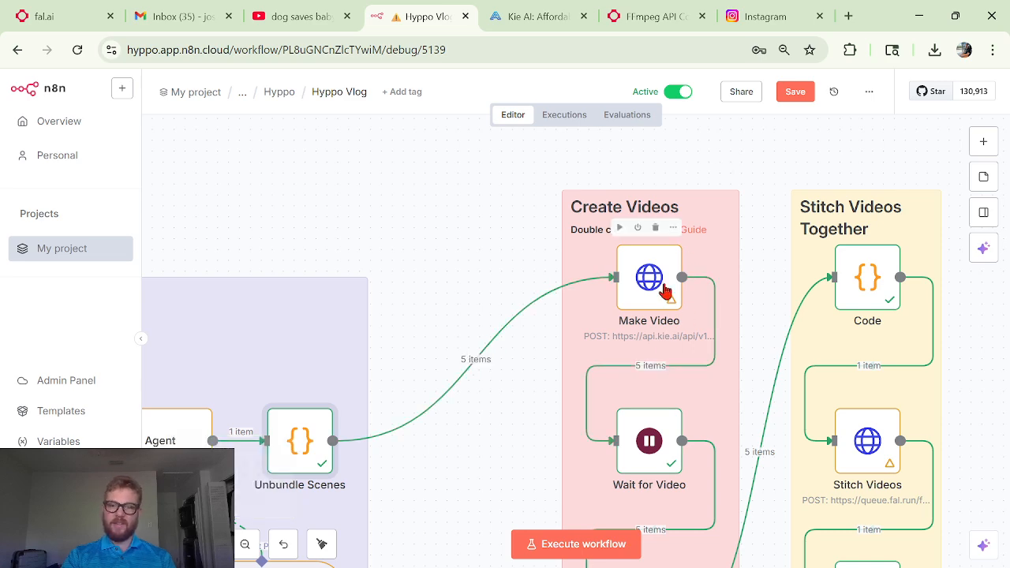
scroll(666, 289, down, 3)
scroll(665, 288, up, 3)
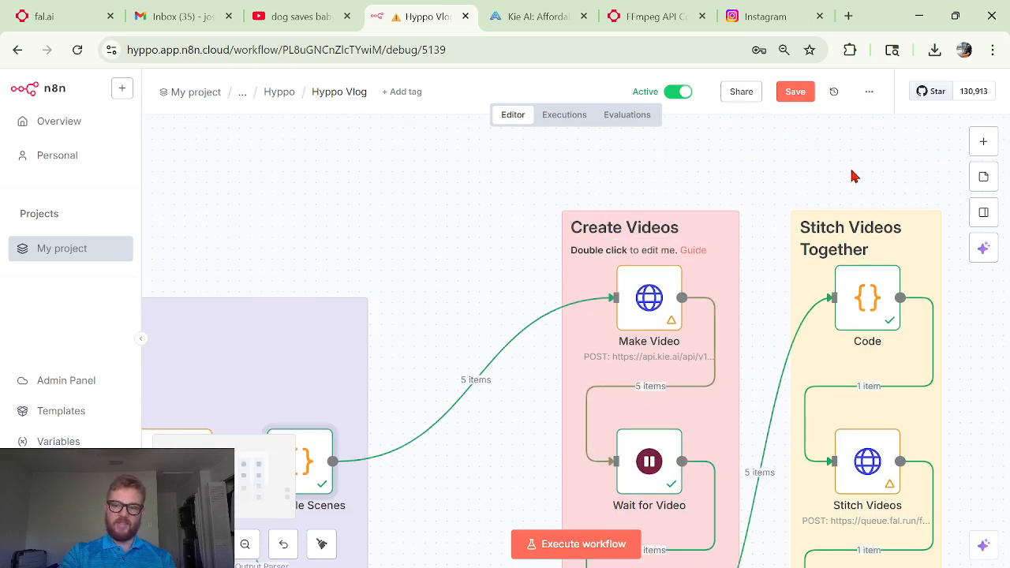
scroll(877, 235, down, 2)
scroll(607, 230, down, 1)
scroll(601, 230, up, 1)
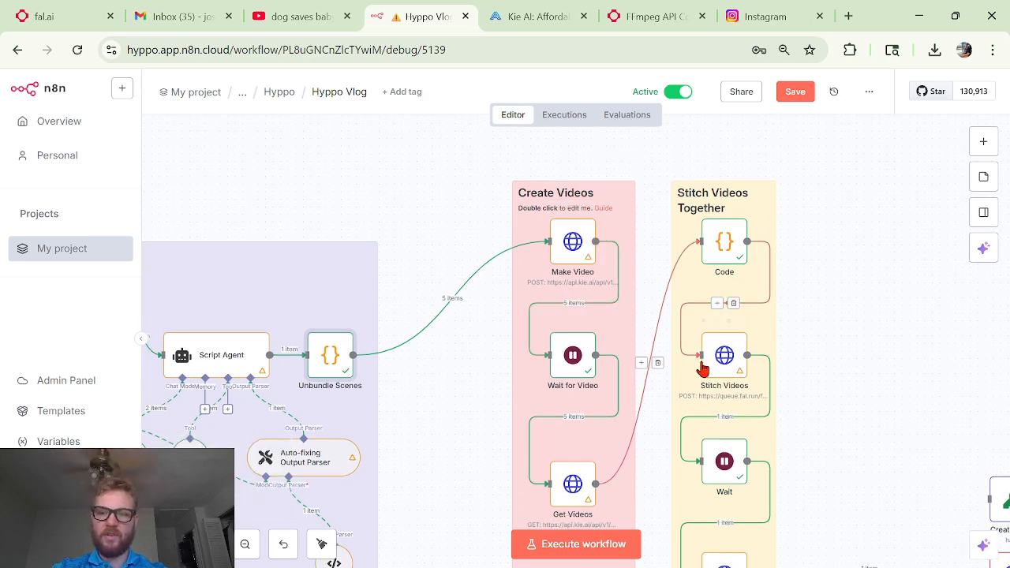
scroll(702, 365, down, 2)
scroll(713, 345, up, 2)
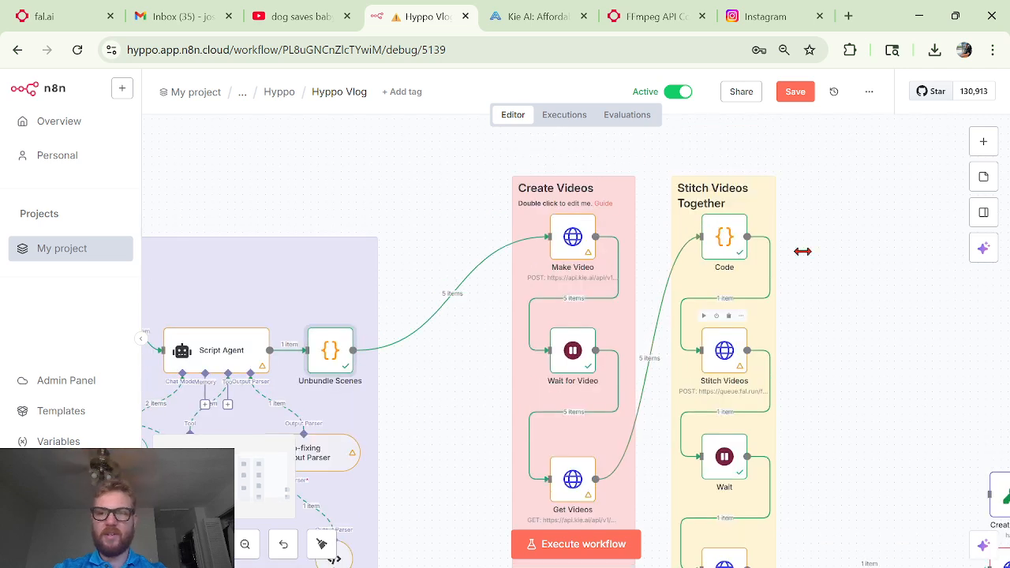
Step: Search the node library for "http" to show where the HTTP Request node is found, without adding it
click(977, 141)
text(http)
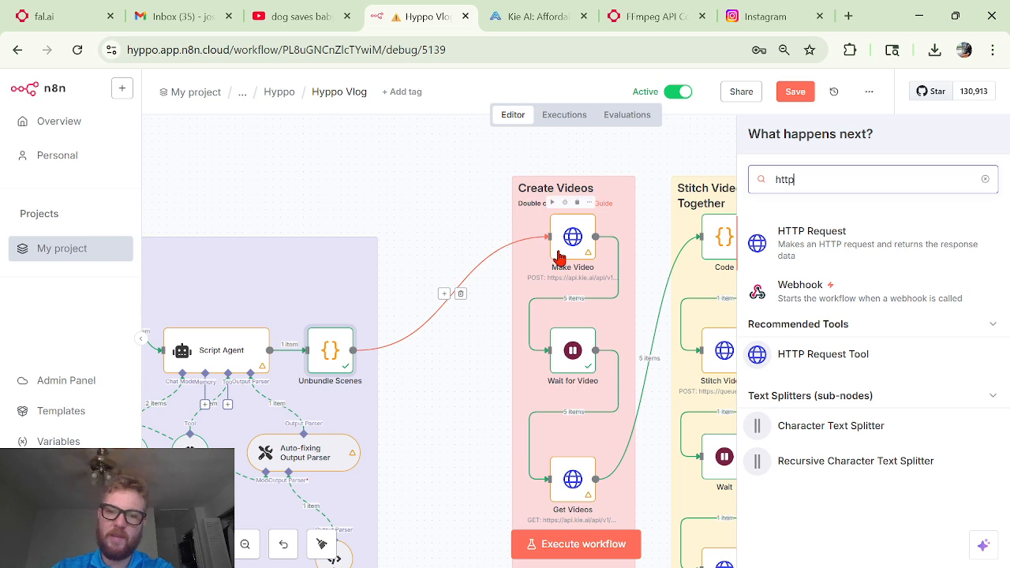
click(420, 397)
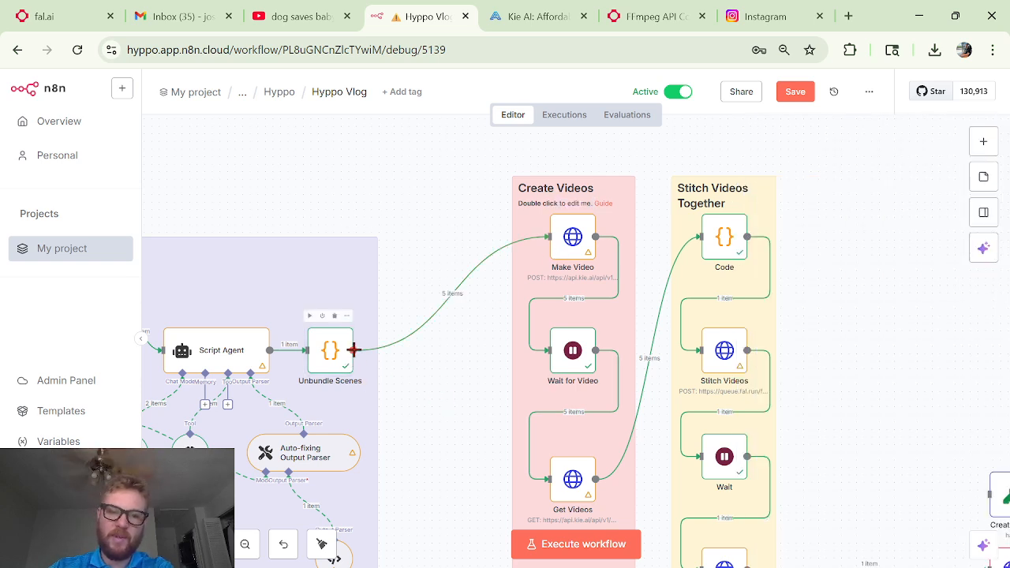
drag(353, 351, 549, 238)
click(444, 293)
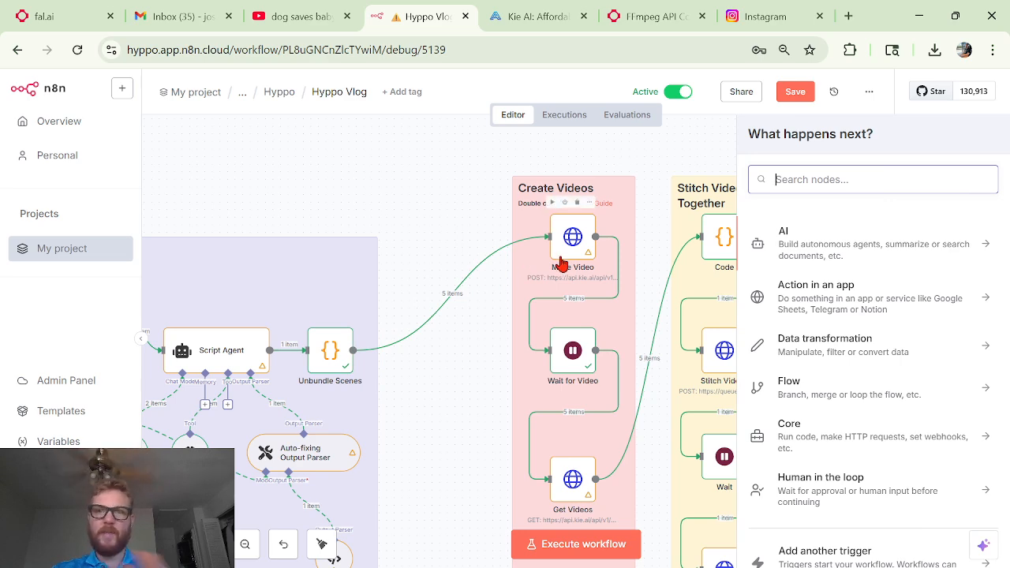
click(424, 184)
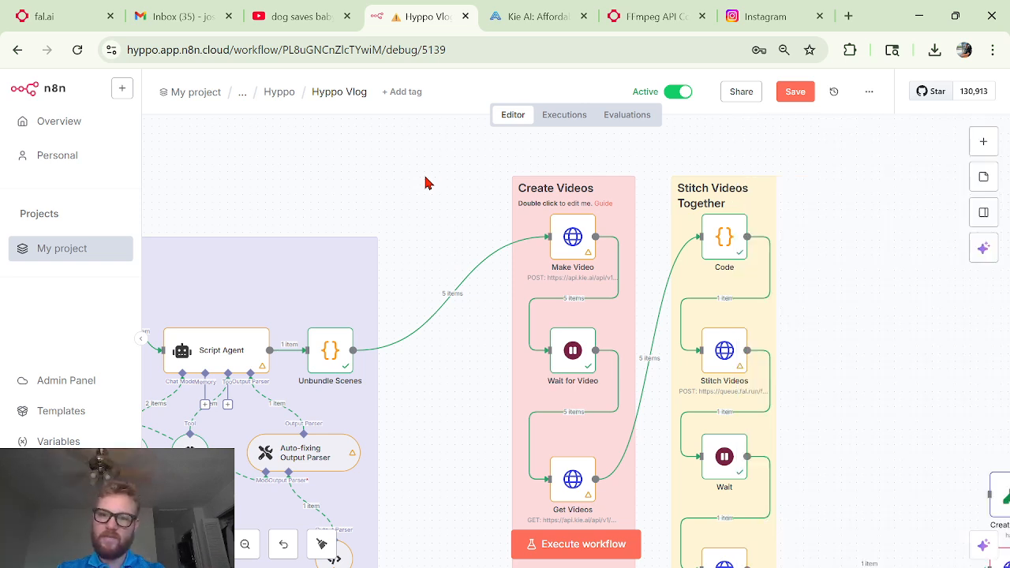
Step: Open the Make Video node and review its request method and its kie.ai Veo generation URL
double_click(556, 246)
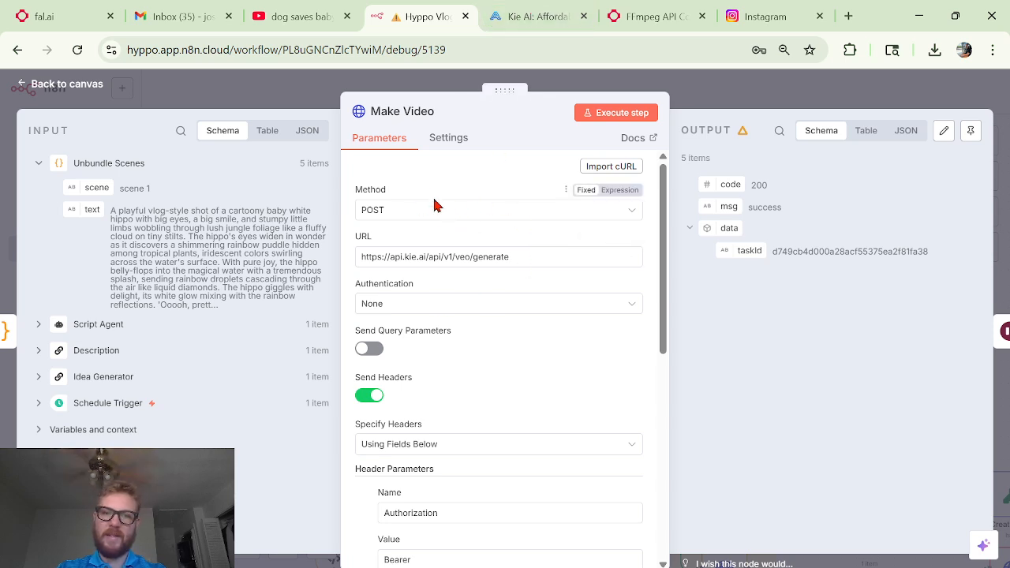
triple_click(367, 263)
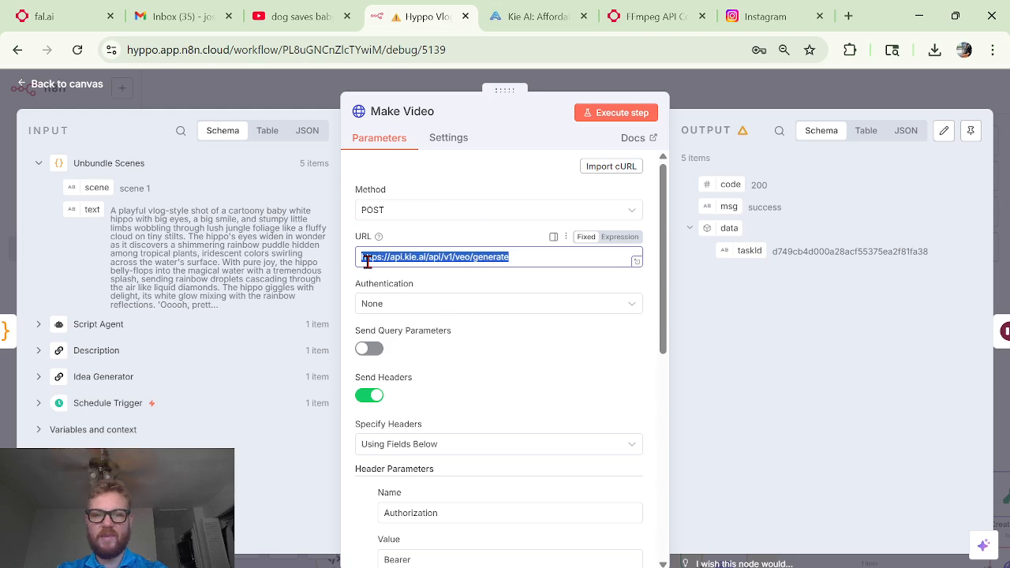
click(506, 239)
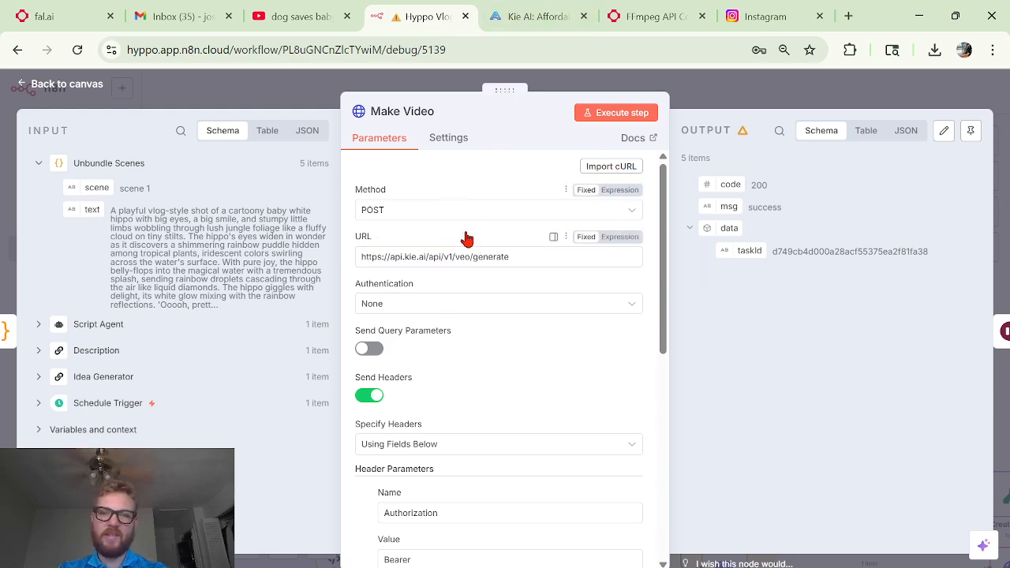
Step: Switch to the Kie AI site, check the Veo 3 playground's models and per-video pricing, and open the API Key page
click(549, 32)
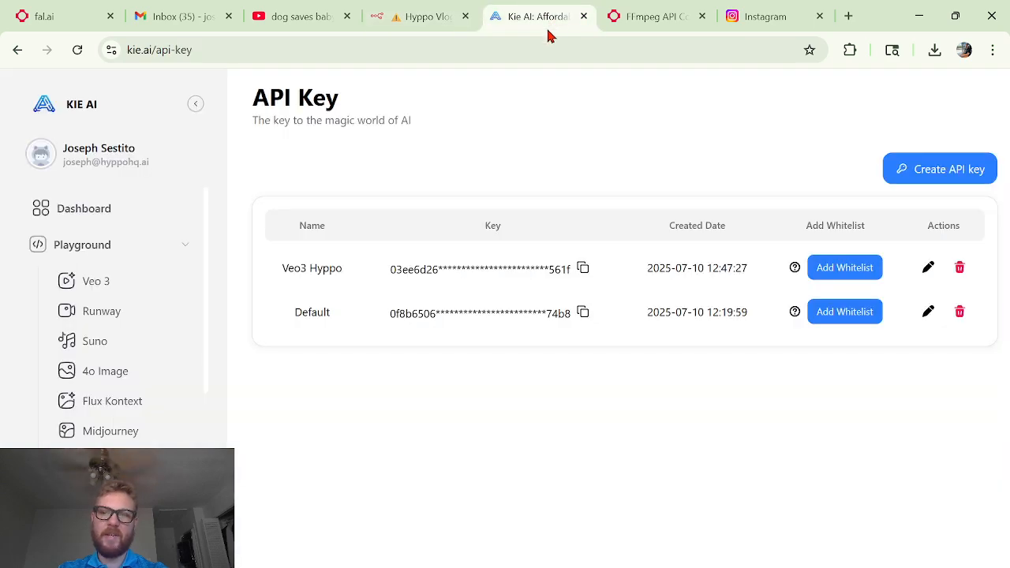
click(89, 281)
scroll(637, 249, down, 1)
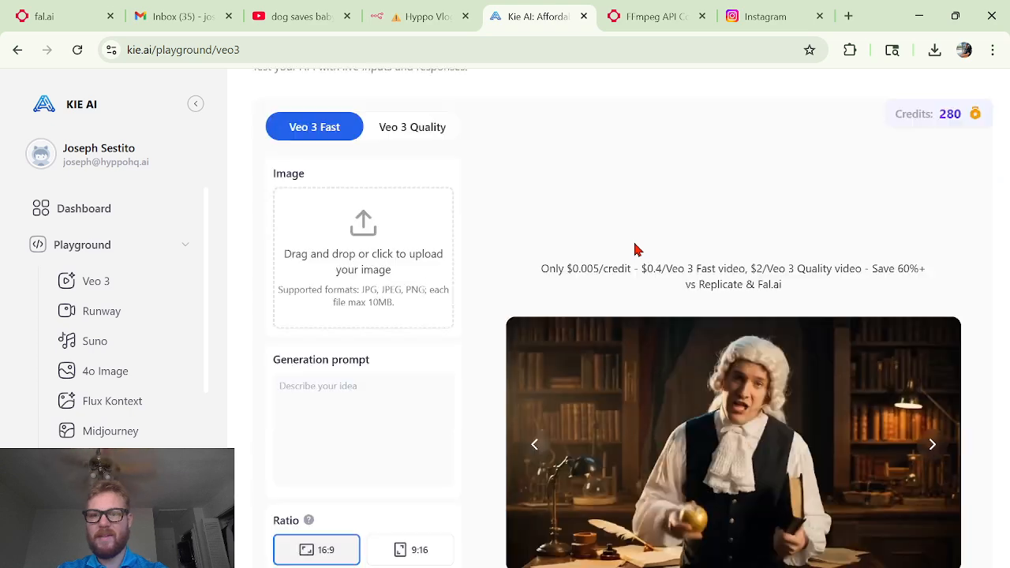
click(868, 509)
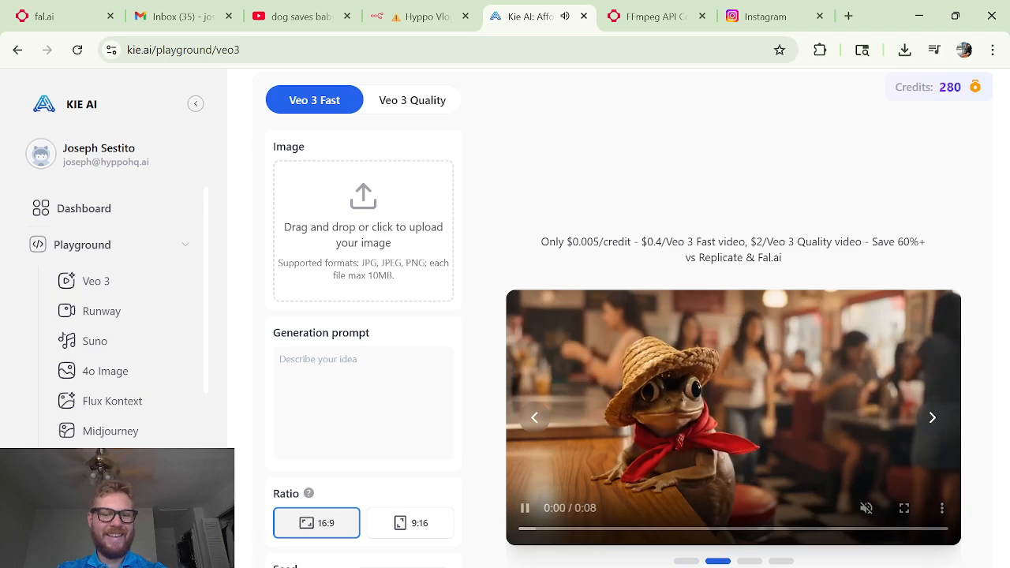
click(82, 470)
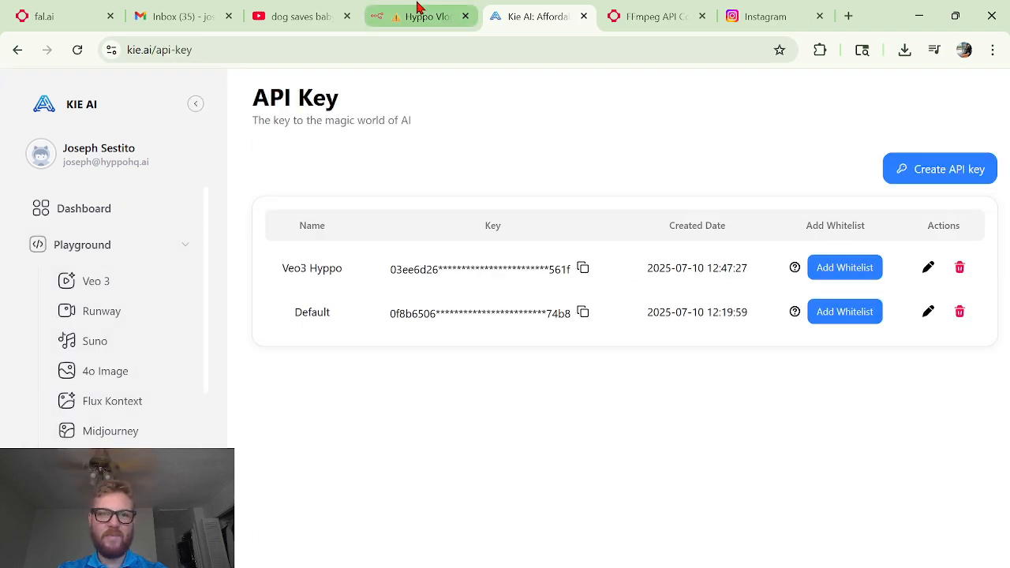
Step: Return to n8n's Make Video node and examine its authentication choice and how its request headers are specified
click(418, 9)
scroll(558, 342, down, 1)
scroll(559, 343, up, 1)
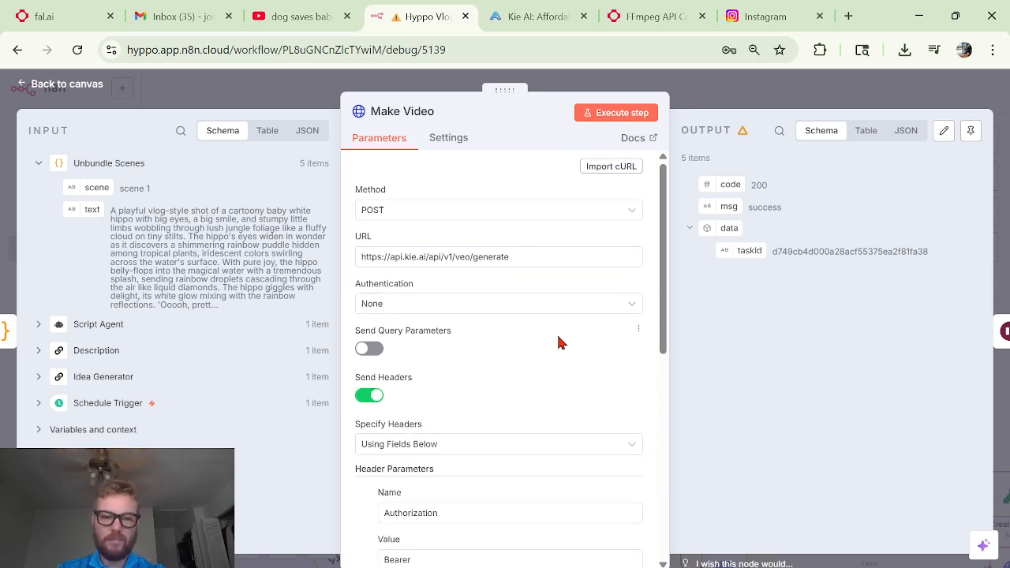
click(447, 308)
click(426, 305)
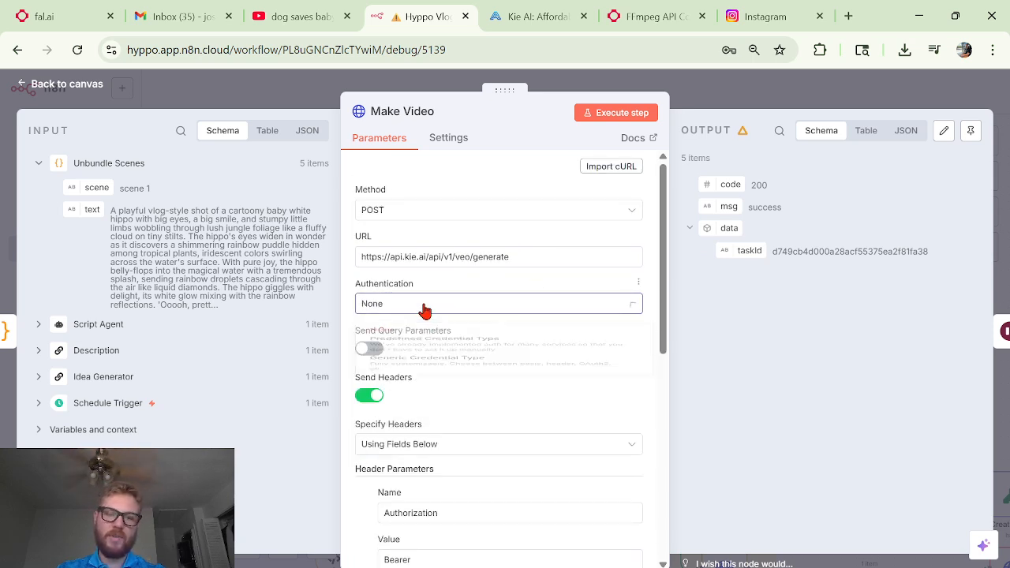
scroll(440, 305, down, 4)
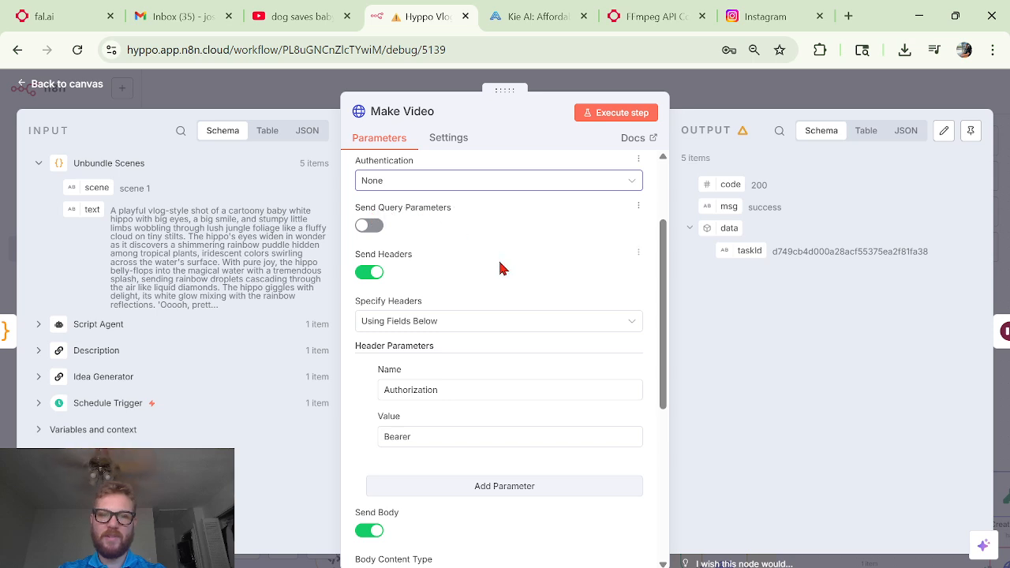
click(449, 327)
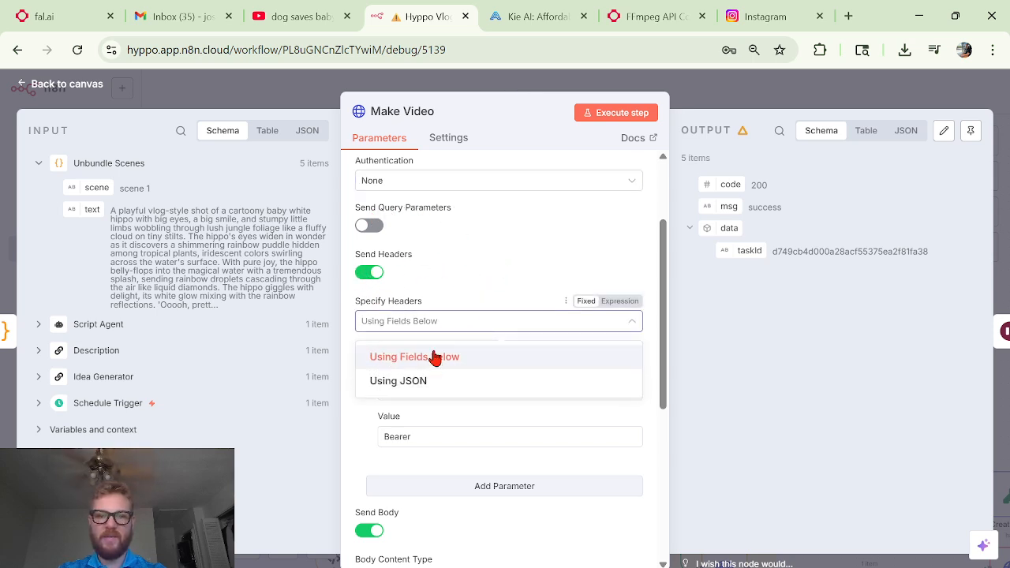
click(442, 330)
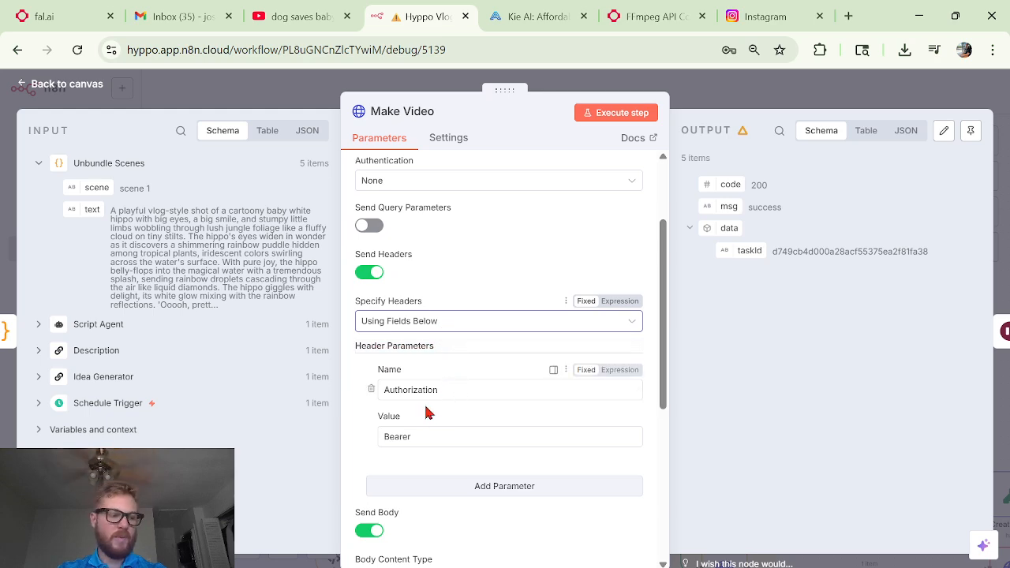
scroll(405, 385, down, 1)
Step: Complete the Authorization header's value in the Make Video node with placeholder text so it reads "Bearer API KEY"
click(401, 379)
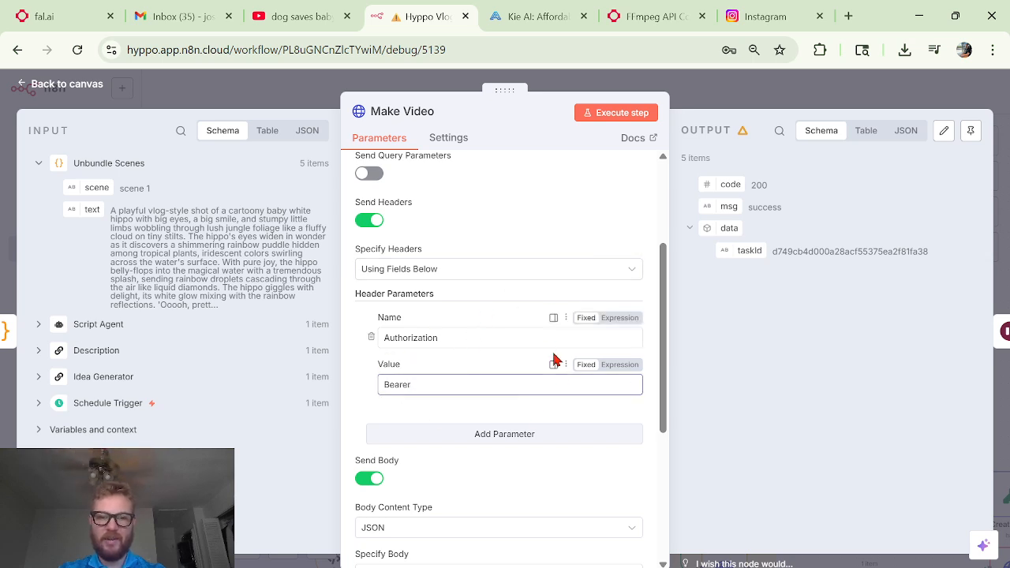
click(413, 309)
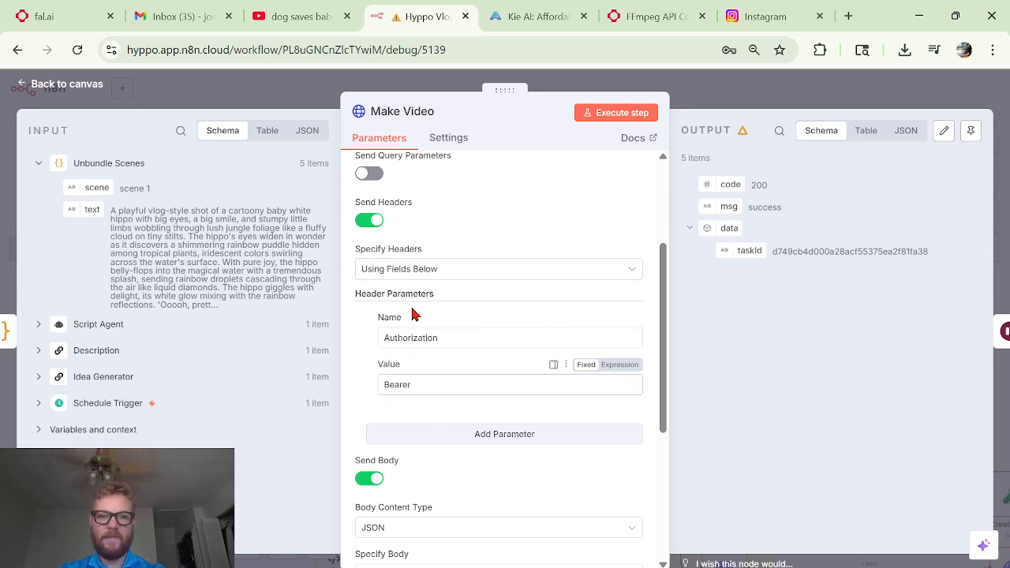
click(386, 339)
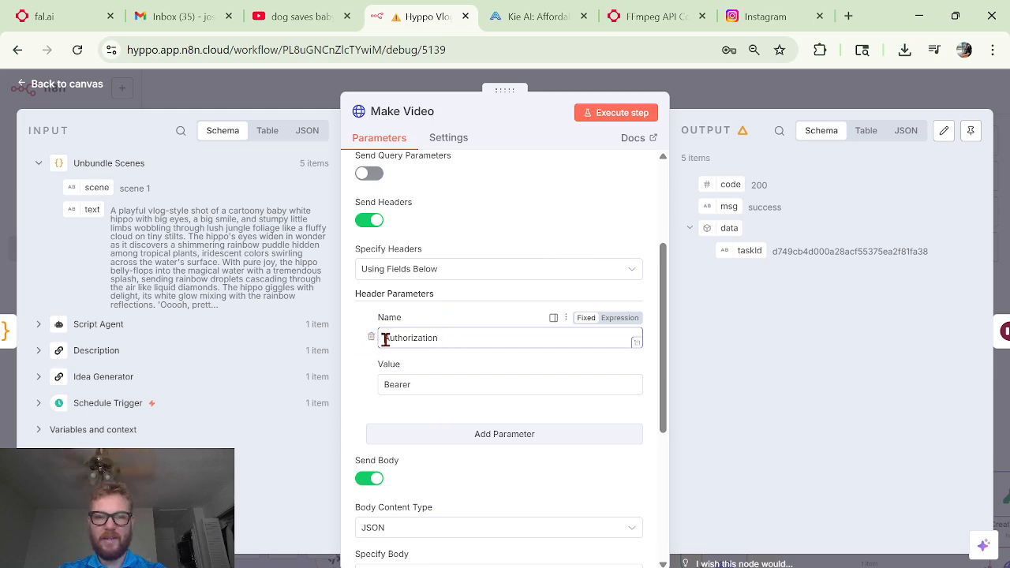
click(388, 384)
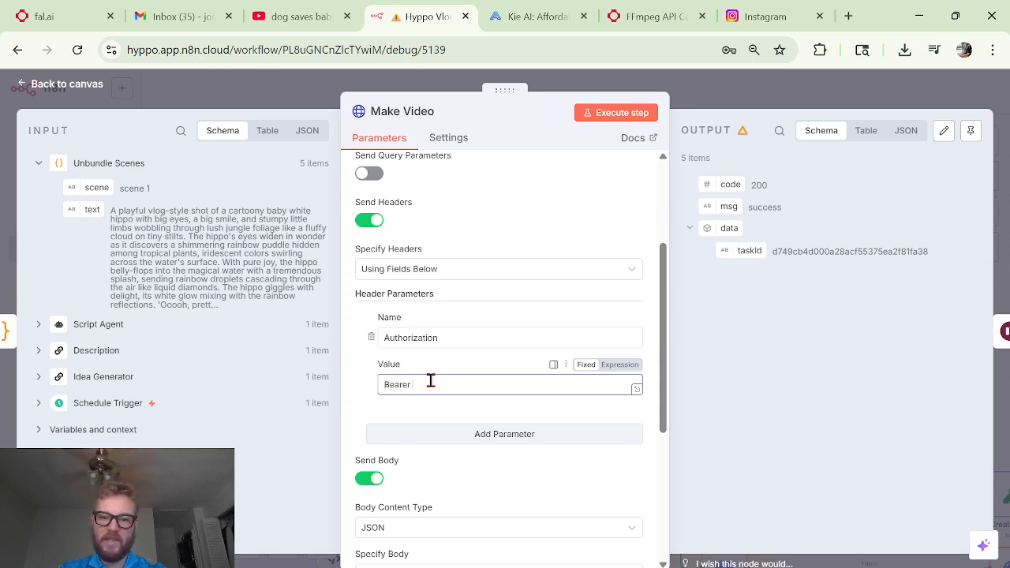
text(API)
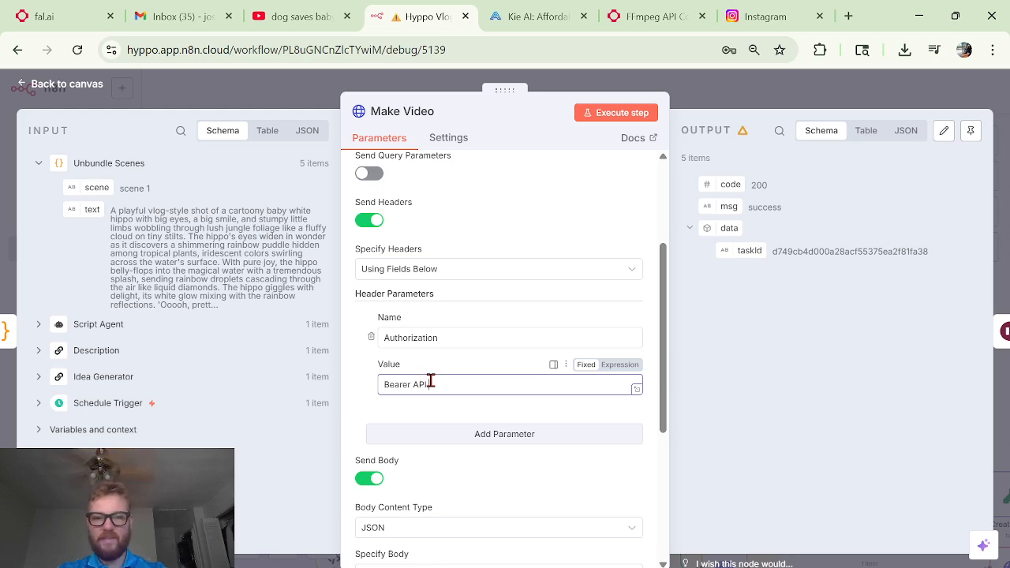
text( KEY)
click(418, 367)
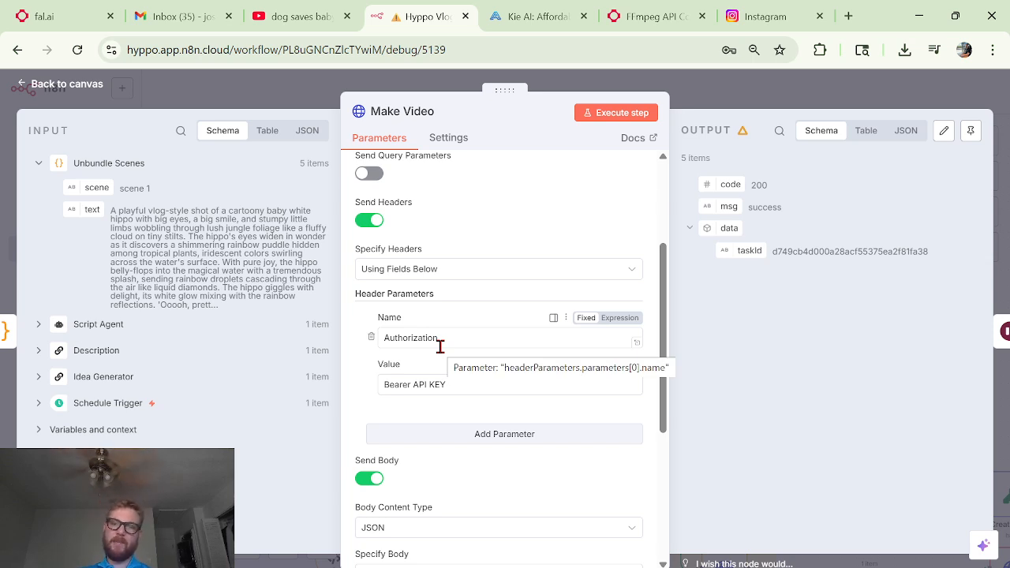
Step: Switch to Kie AI's API Key page and show the key creation dialog and the copy option, without creating a key
click(513, 16)
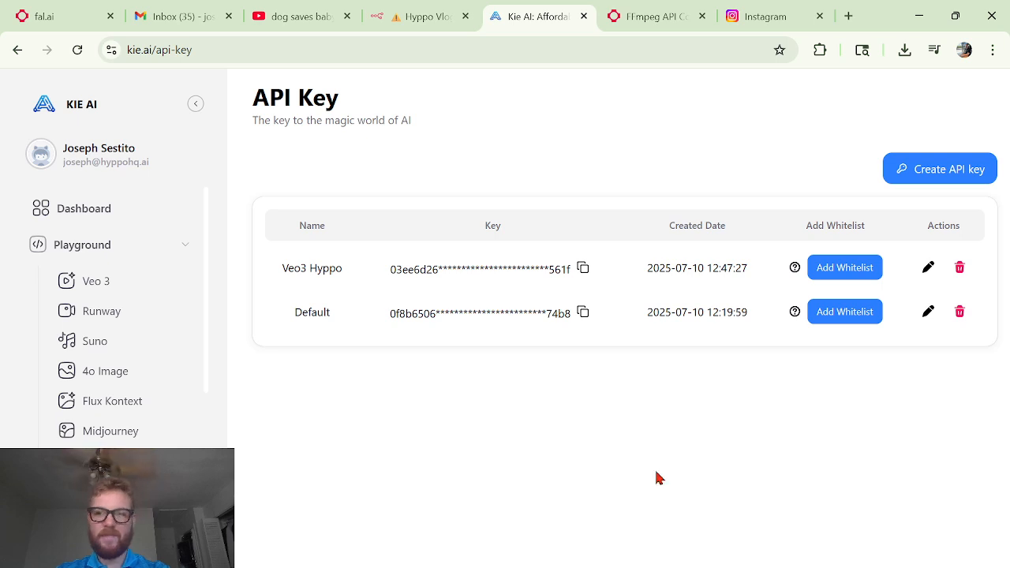
click(948, 167)
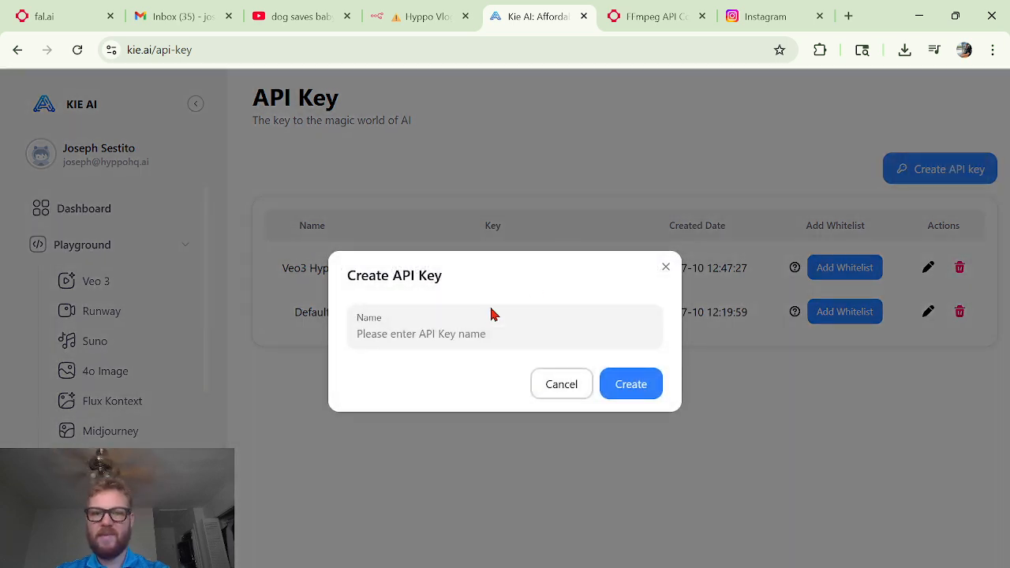
click(569, 385)
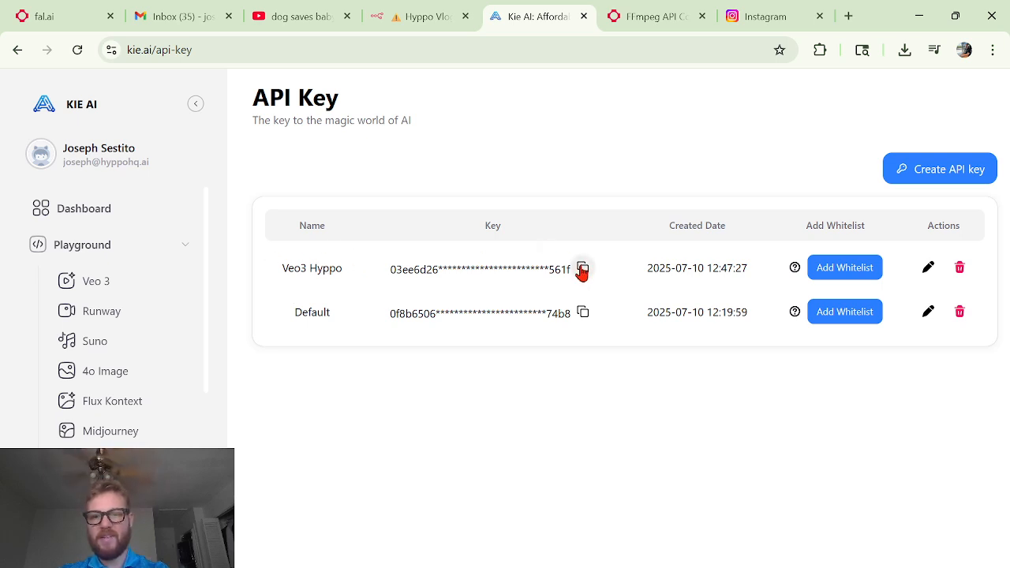
Step: Return to n8n and review the Make Video node's JSON request body, including its content type, prompt expression and model, then close the node
click(394, 17)
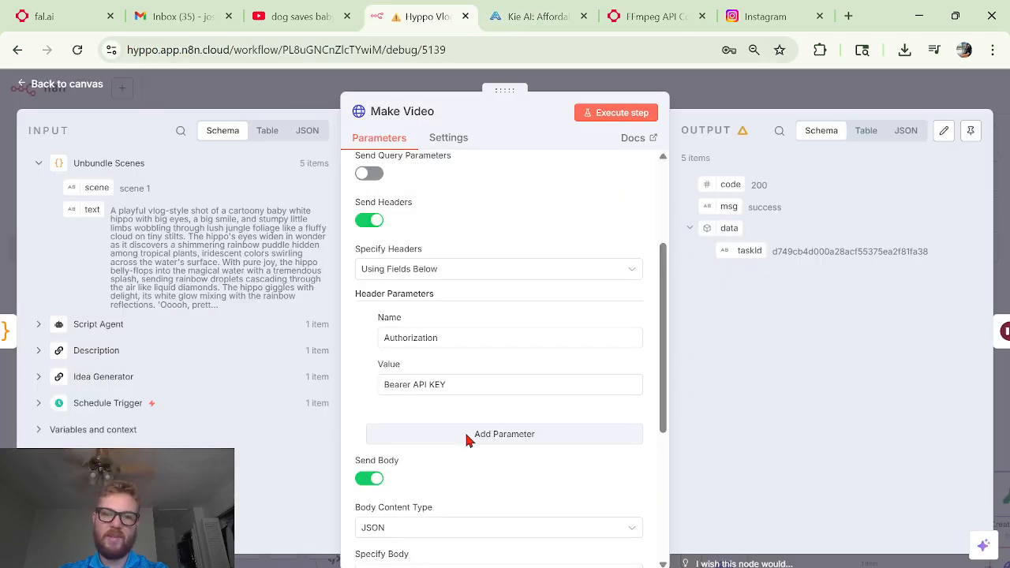
scroll(515, 371, down, 1)
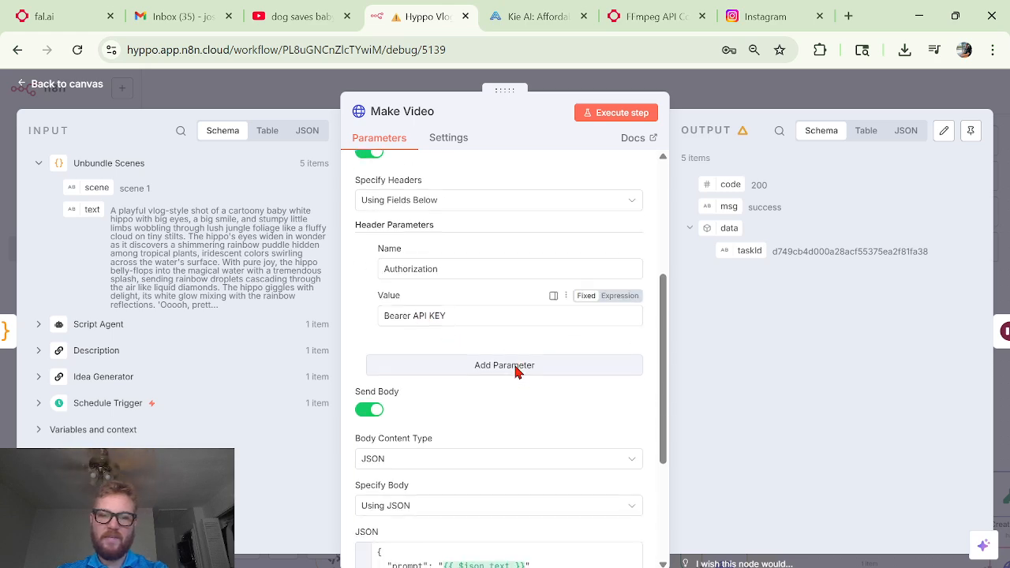
scroll(473, 349, down, 3)
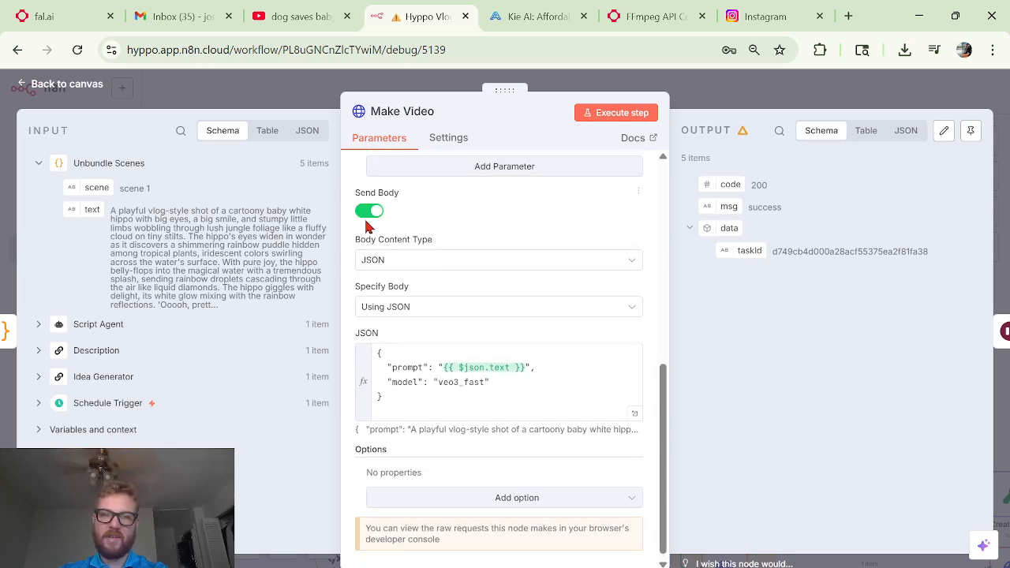
click(416, 262)
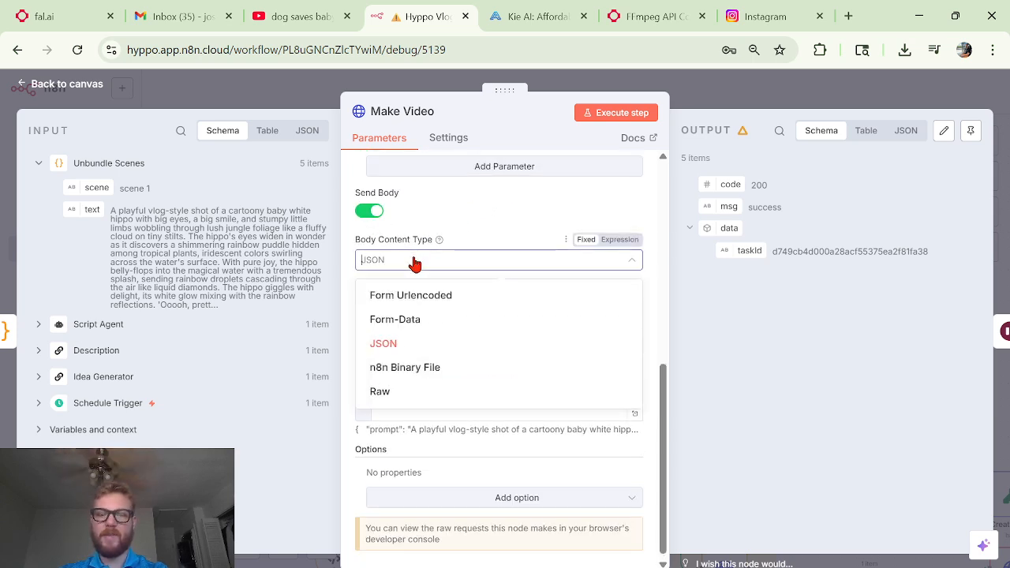
click(416, 262)
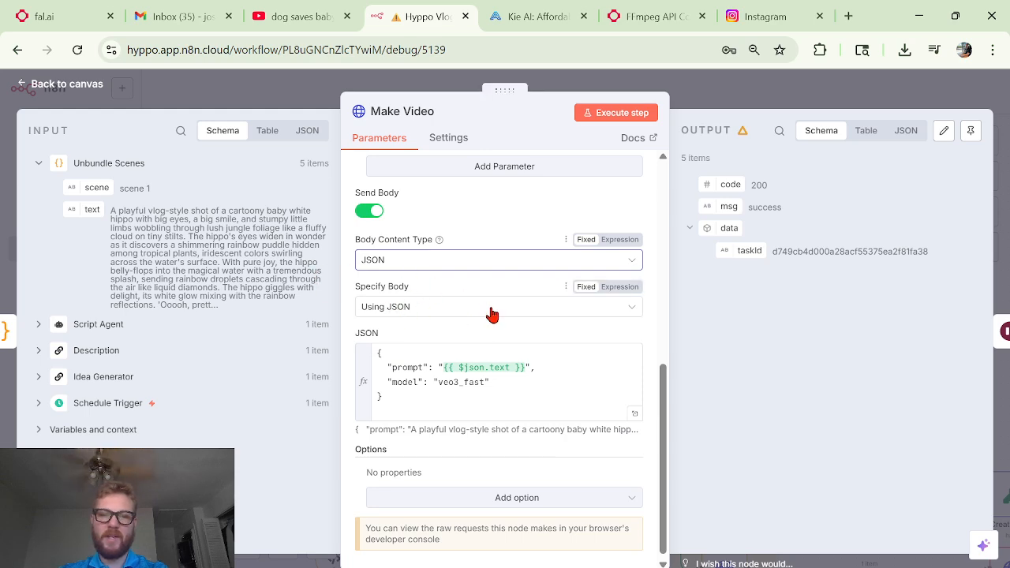
click(400, 307)
click(399, 307)
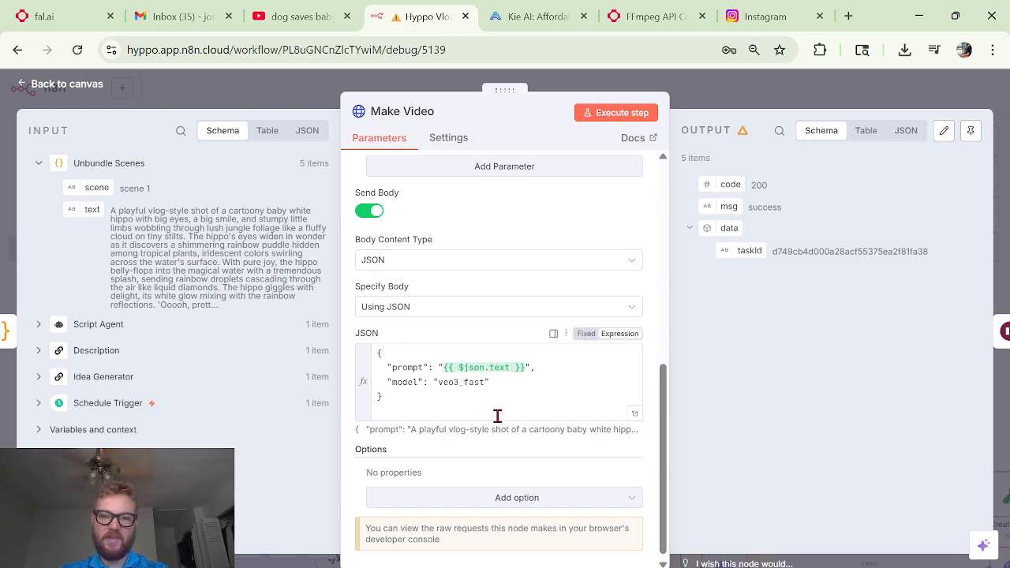
click(401, 368)
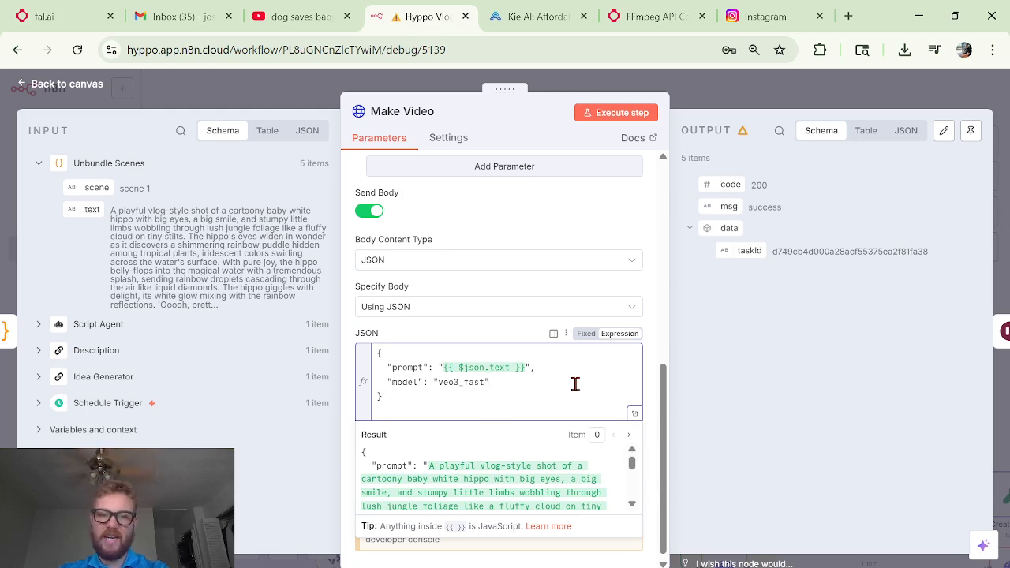
click(778, 108)
double_click(580, 198)
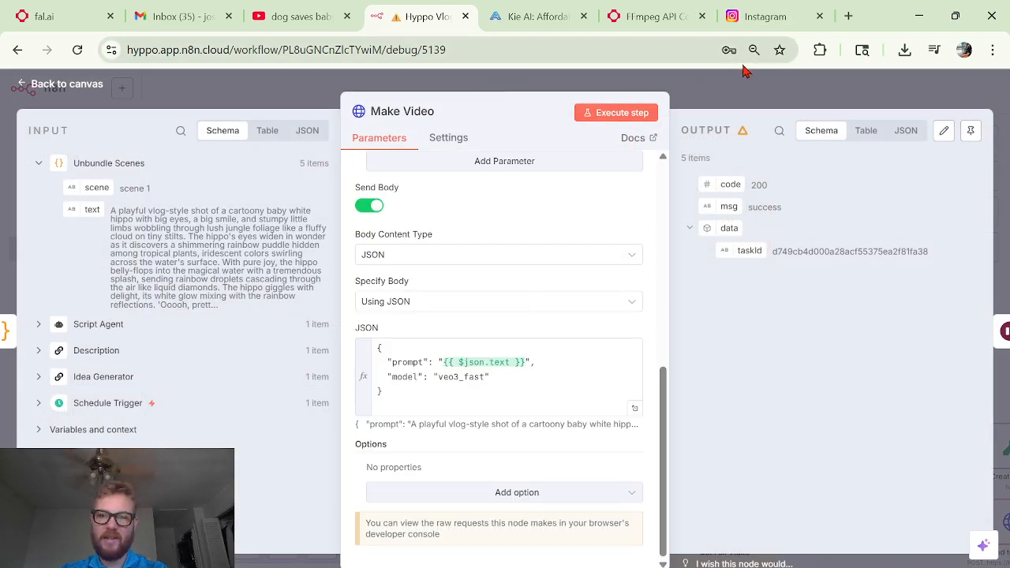
click(693, 103)
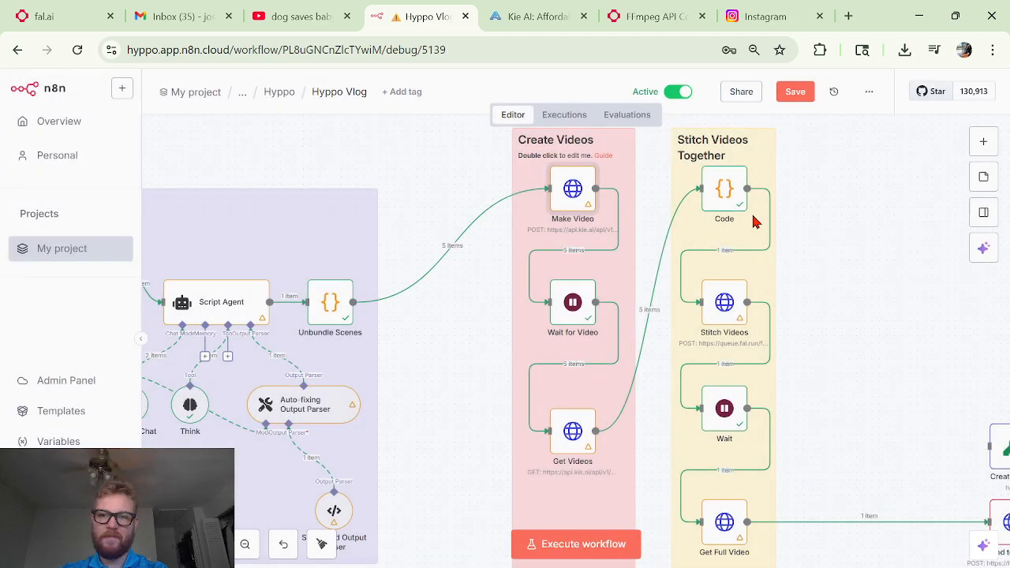
Step: Open the Wait for Video node, examine its wait amount and unit, then close it
double_click(574, 305)
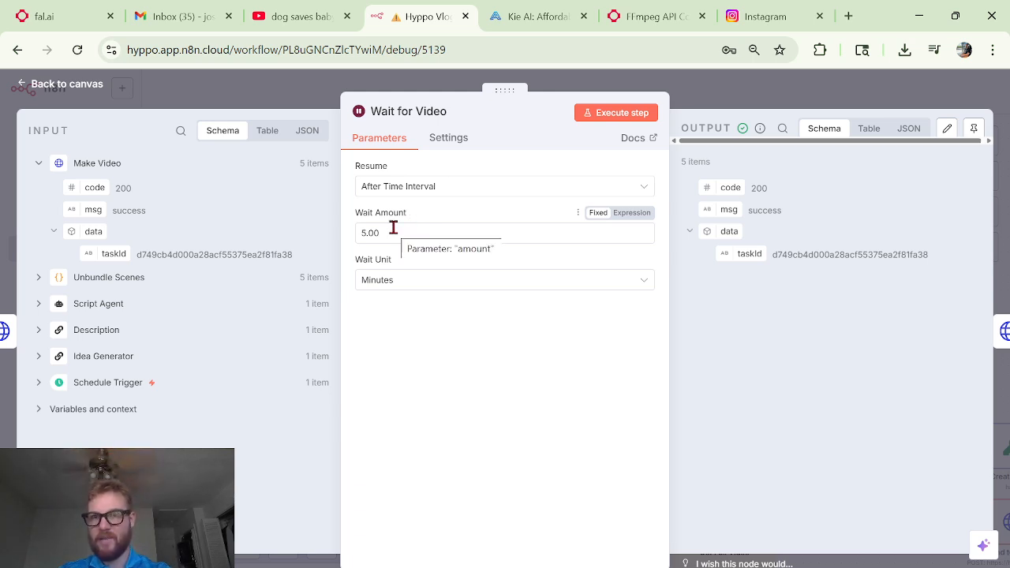
click(738, 105)
scroll(663, 294, down, 2)
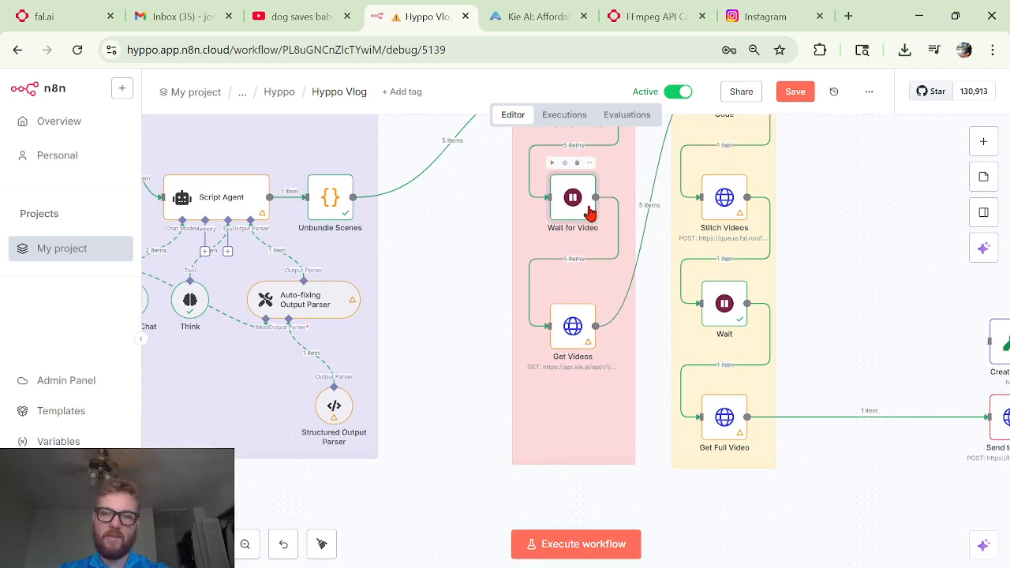
Step: Open the Get Videos node, review its request method and URL, then close the node
scroll(590, 214, up, 1)
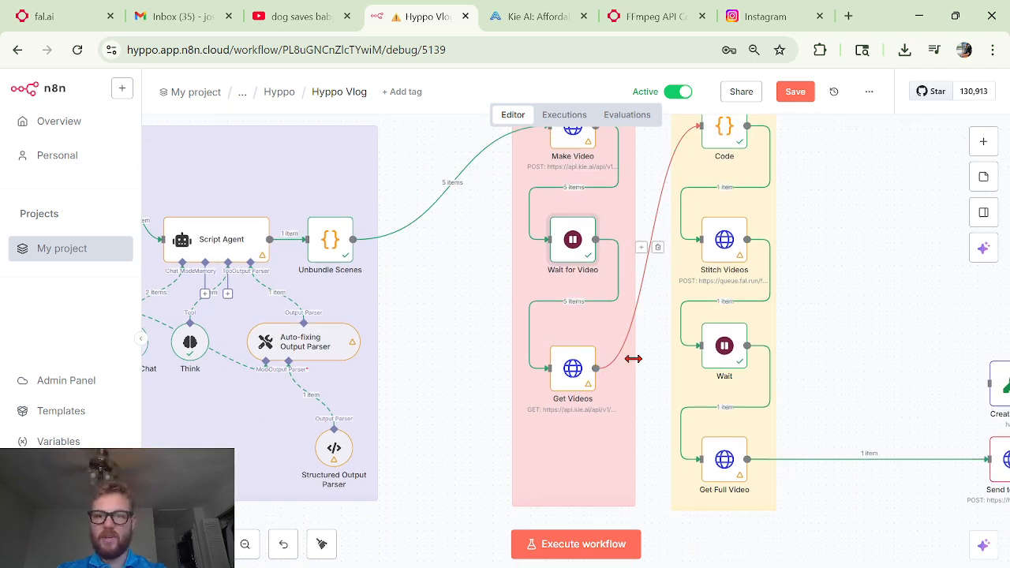
click(574, 380)
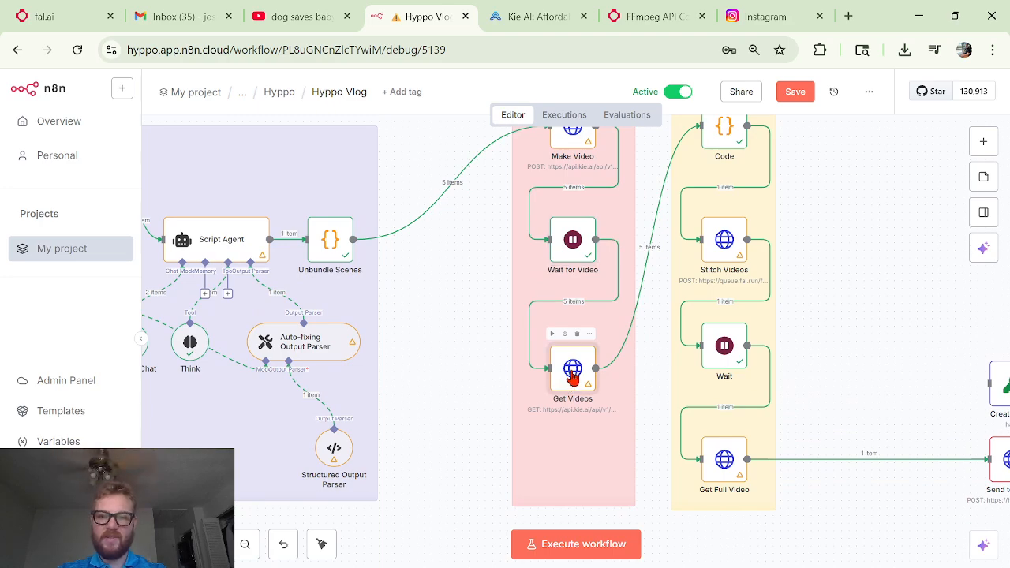
double_click(573, 378)
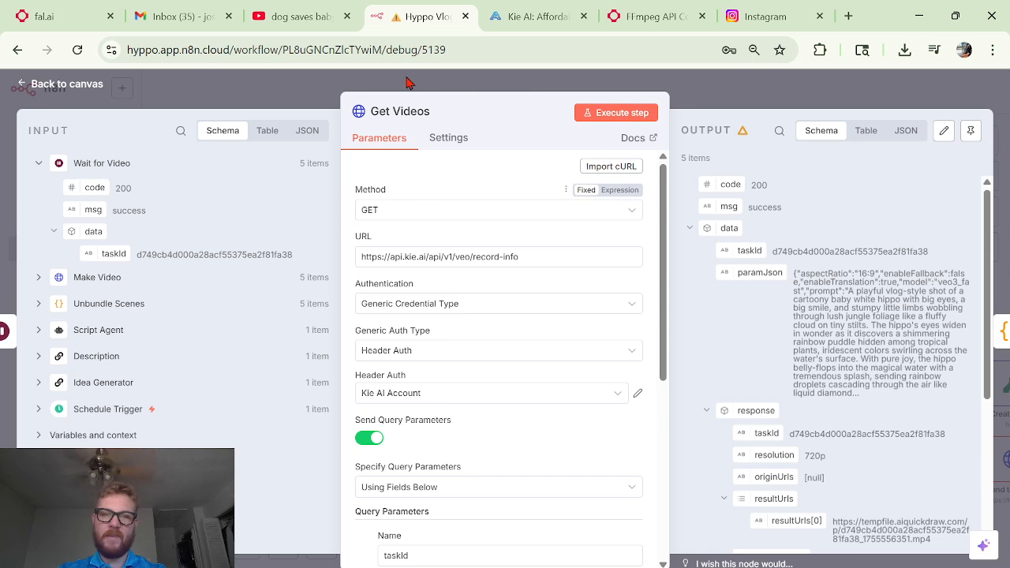
click(395, 212)
click(395, 212)
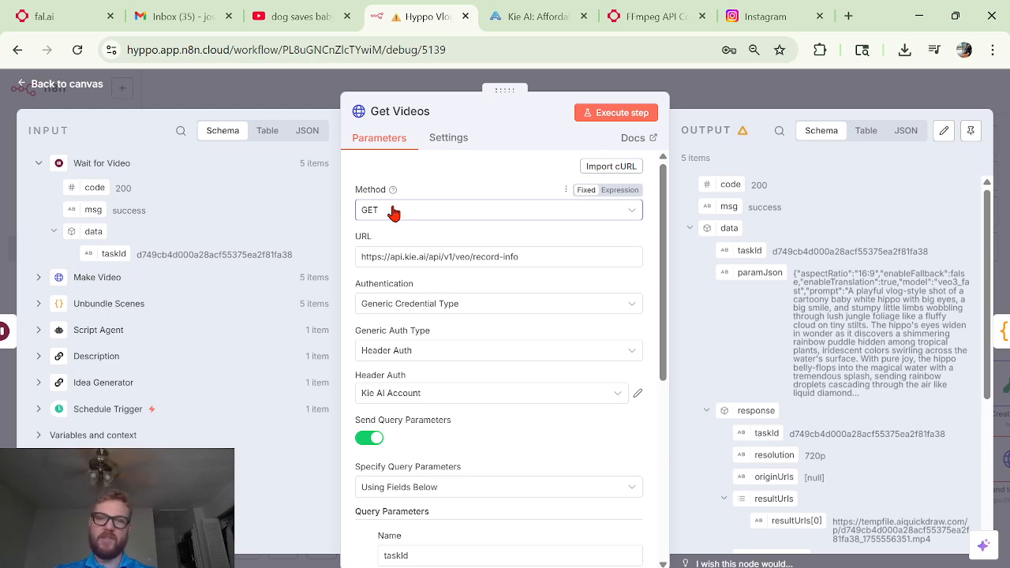
triple_click(424, 256)
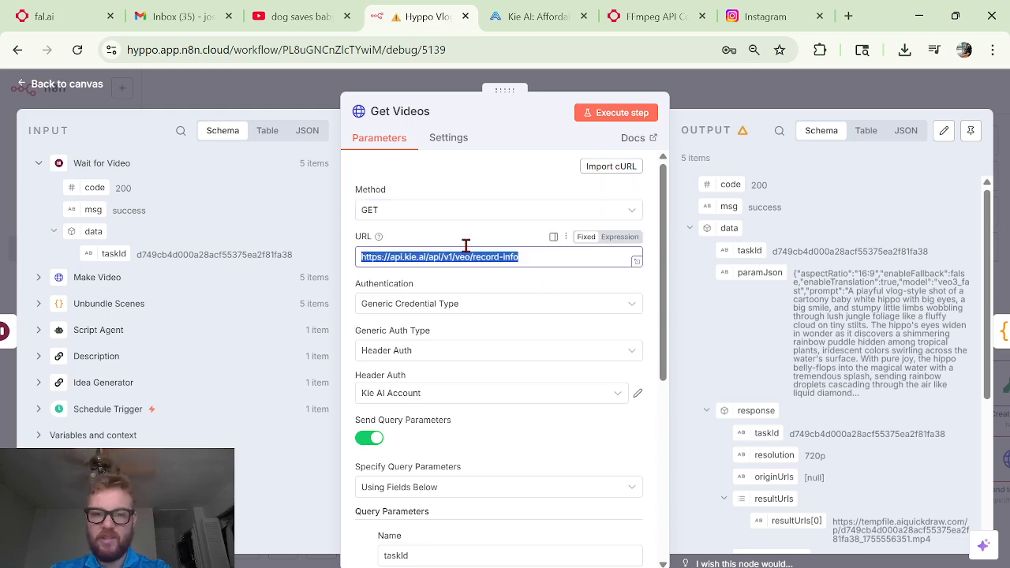
click(492, 234)
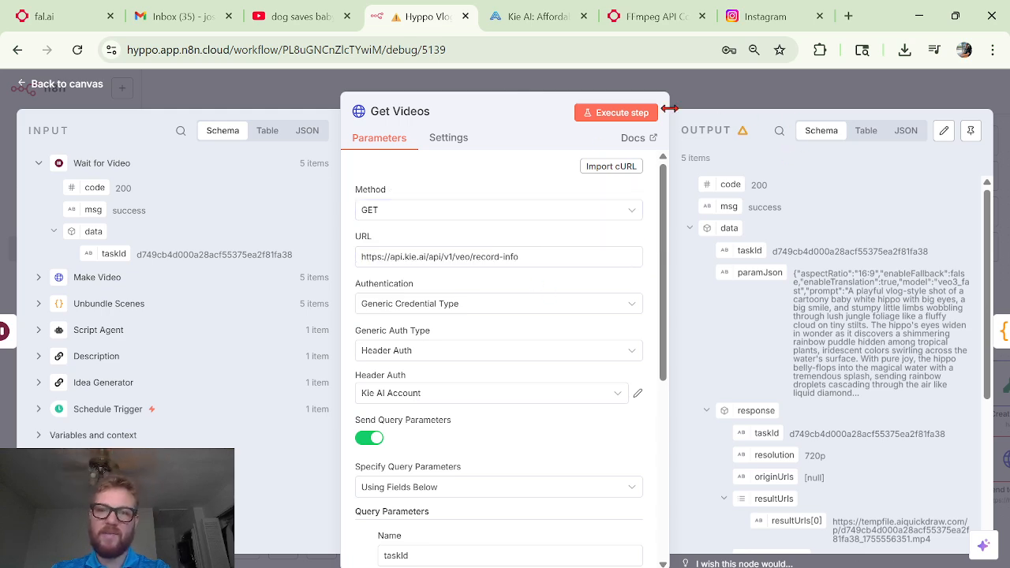
click(728, 109)
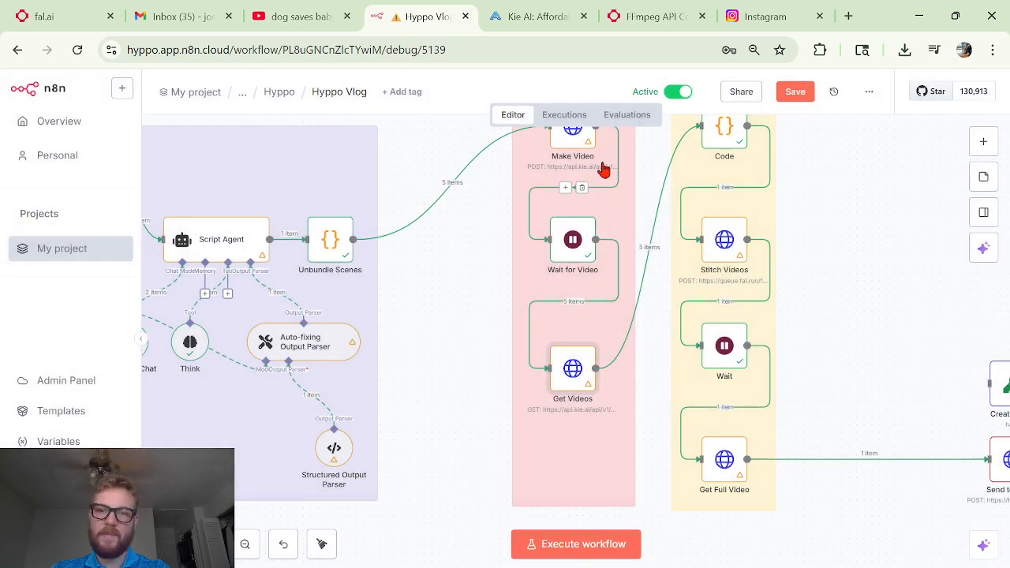
Step: In the Get Videos node, enable Send Headers and add an Authorization header with the placeholder value "Bear API KEY"
double_click(591, 380)
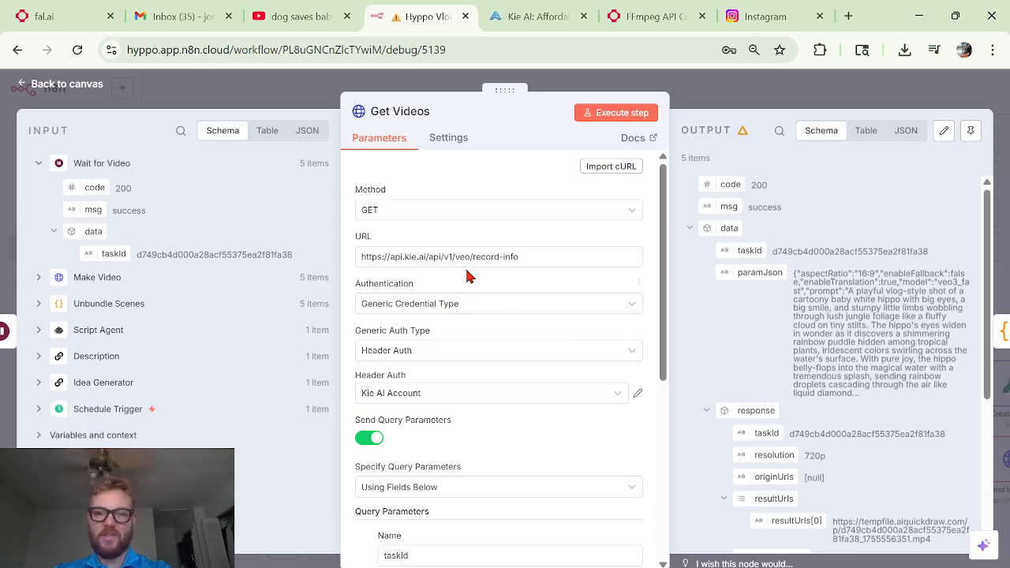
scroll(468, 276, down, 1)
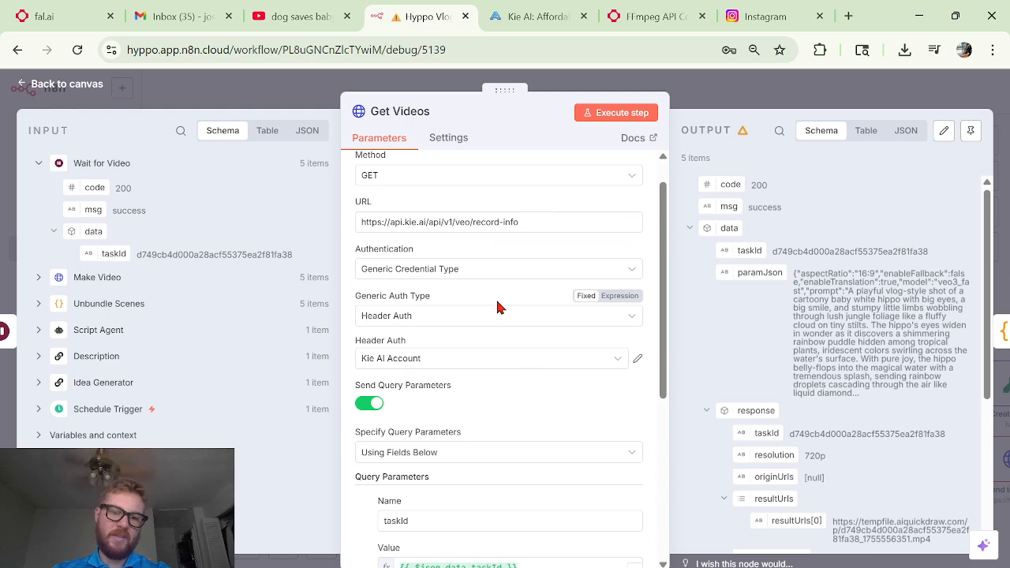
scroll(498, 306, down, 5)
scroll(497, 306, down, 3)
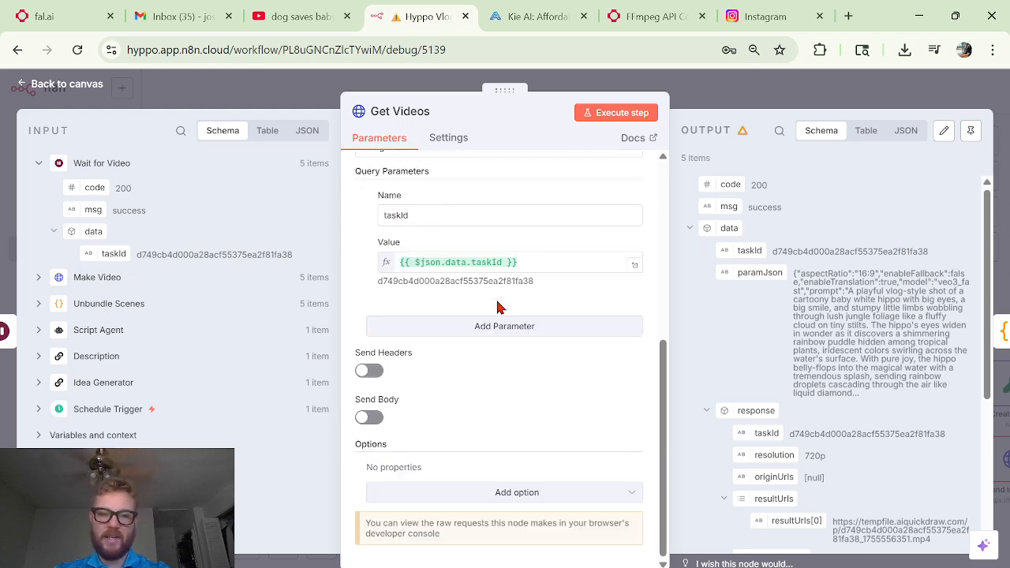
click(365, 372)
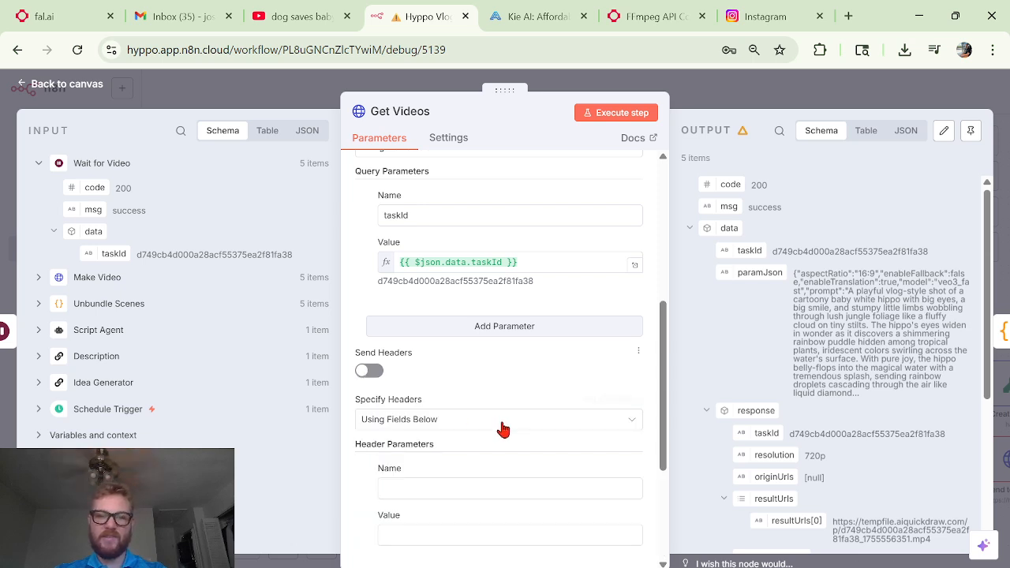
click(409, 483)
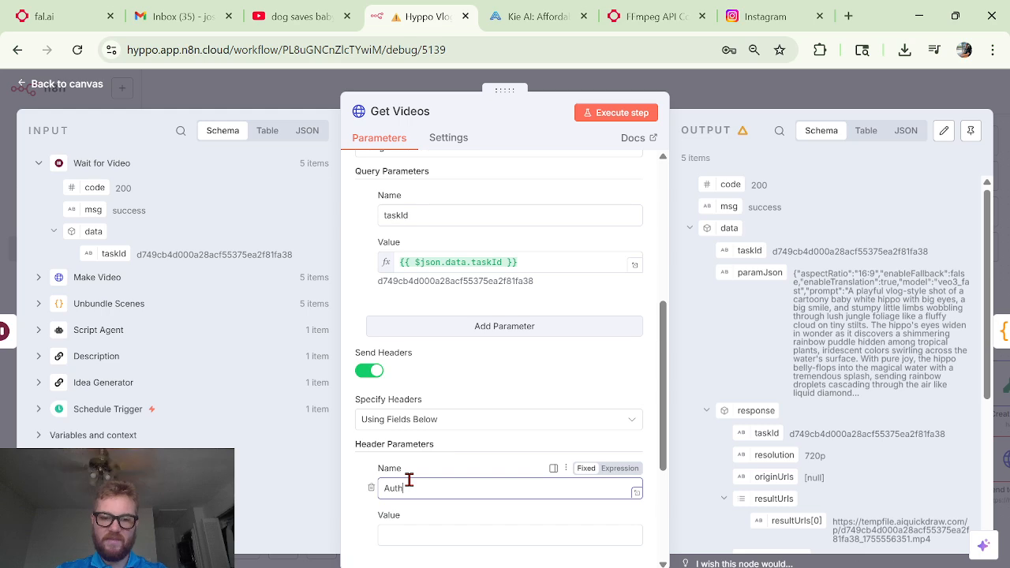
text(Authorization)
scroll(409, 480, down, 2)
click(434, 460)
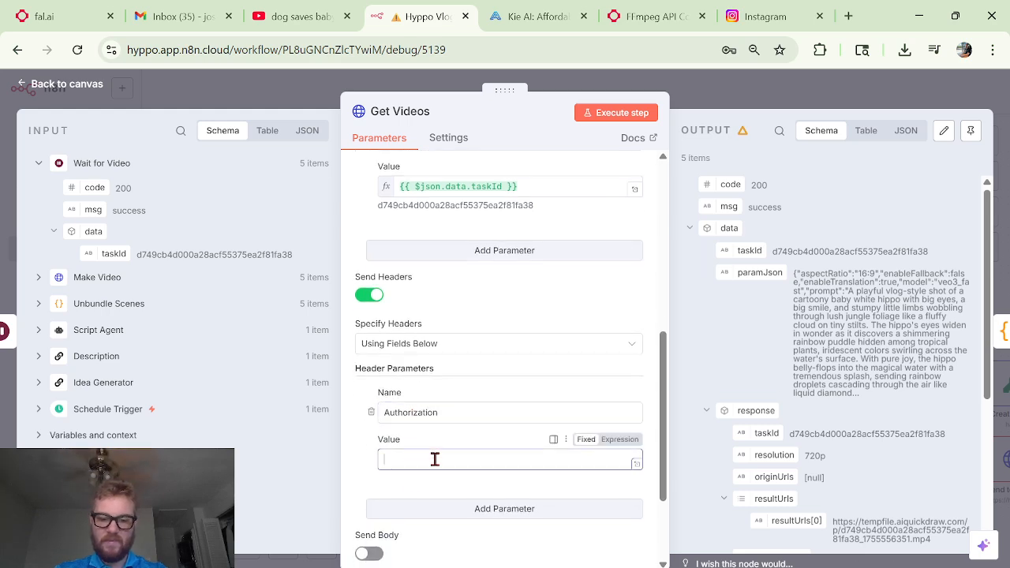
text(Bear)
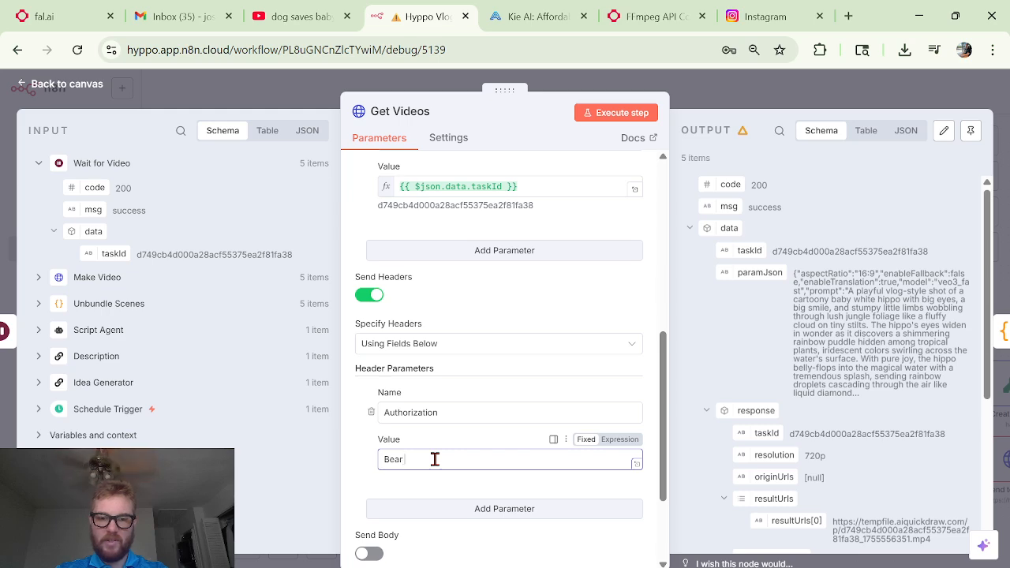
text( API KEY)
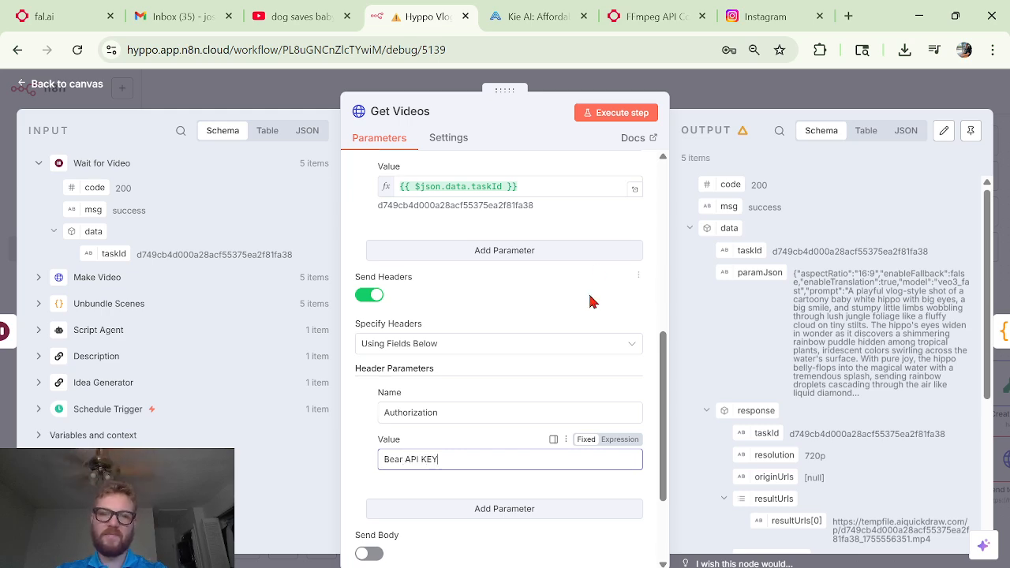
Step: Review the Get Videos node's authentication, query parameter and header settings
scroll(598, 271, up, 4)
scroll(468, 375, down, 5)
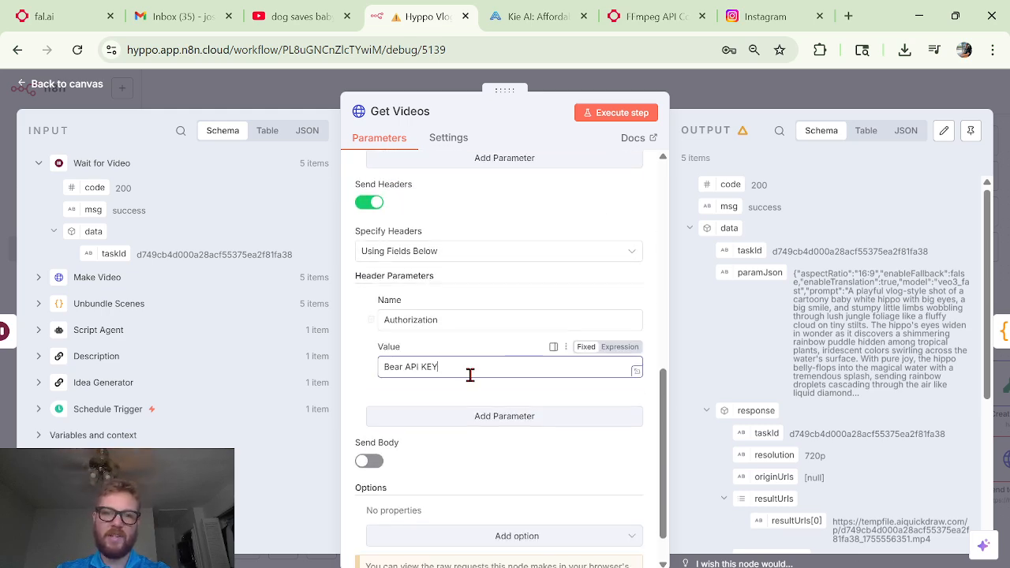
scroll(469, 374, up, 10)
scroll(470, 382, down, 4)
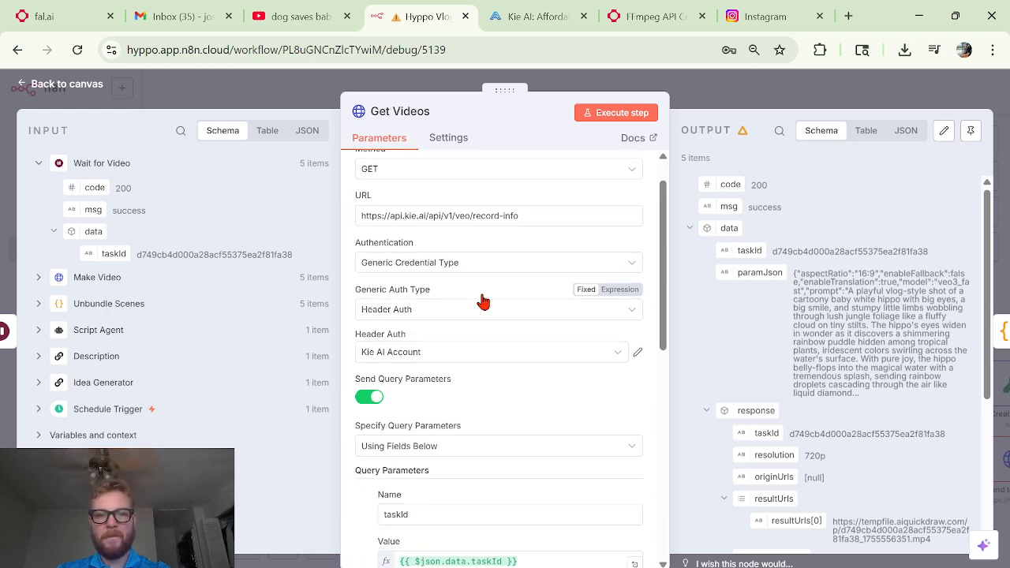
scroll(455, 249, down, 2)
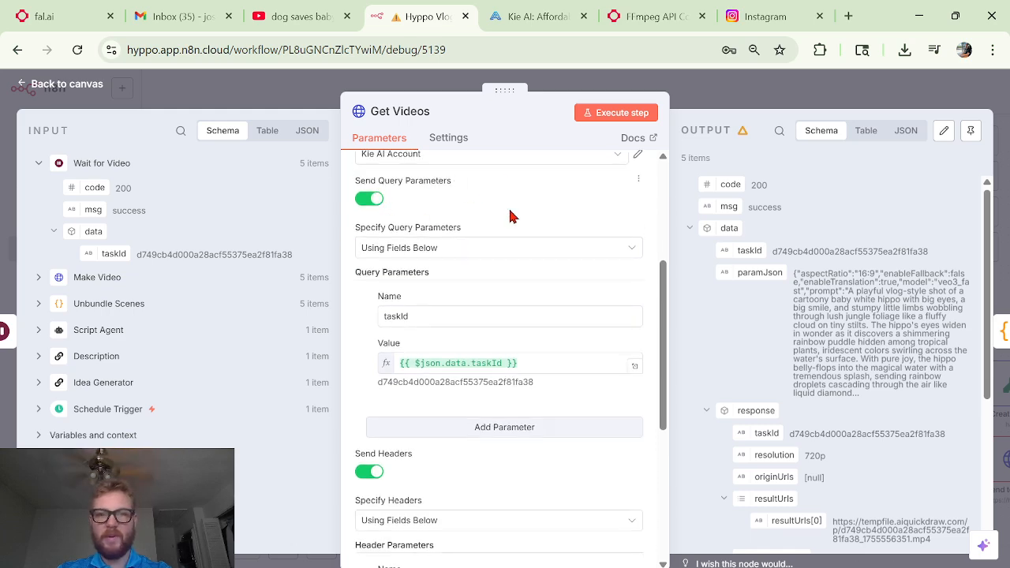
scroll(513, 214, up, 7)
scroll(555, 456, down, 8)
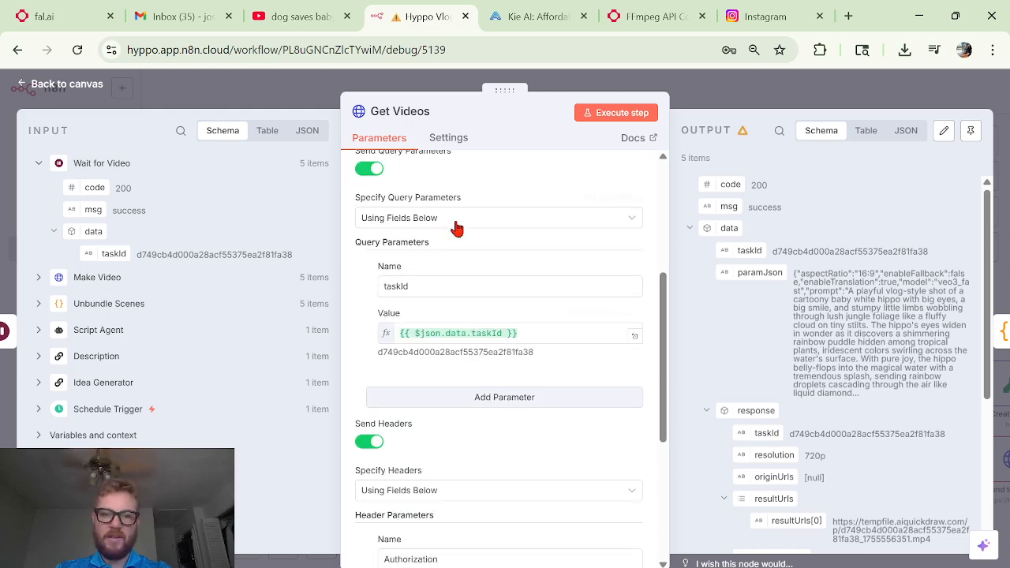
Step: Examine the taskId query parameter's name, expression and resolved value in the Get Videos node, then close the node
click(398, 286)
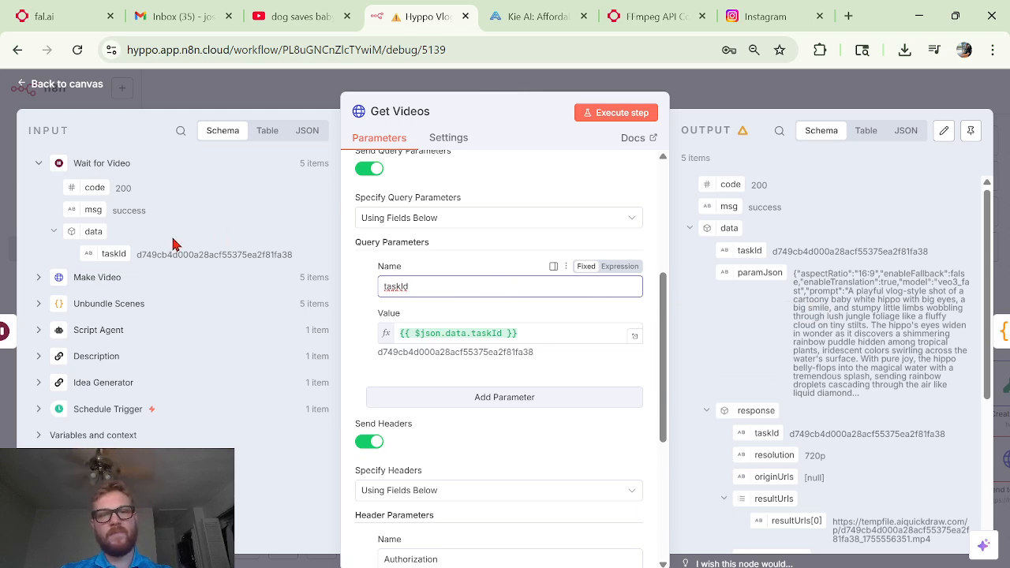
click(442, 335)
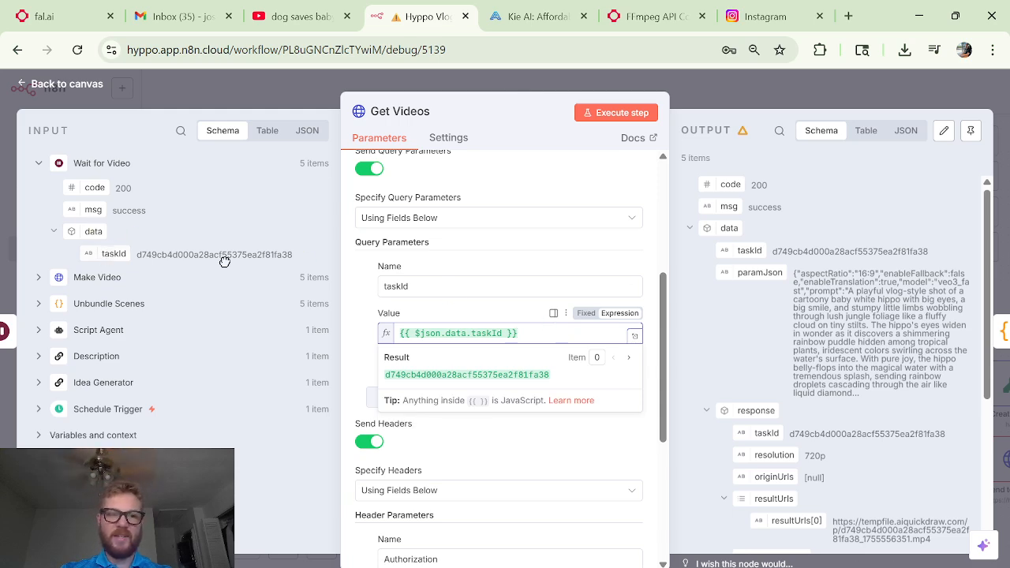
drag(225, 261, 46, 225)
drag(392, 352, 534, 355)
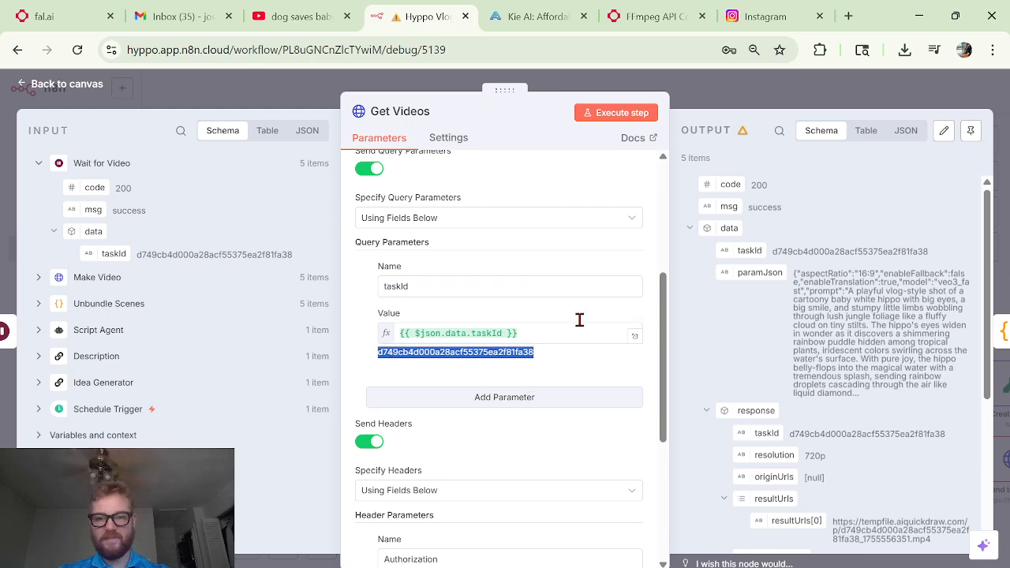
click(742, 97)
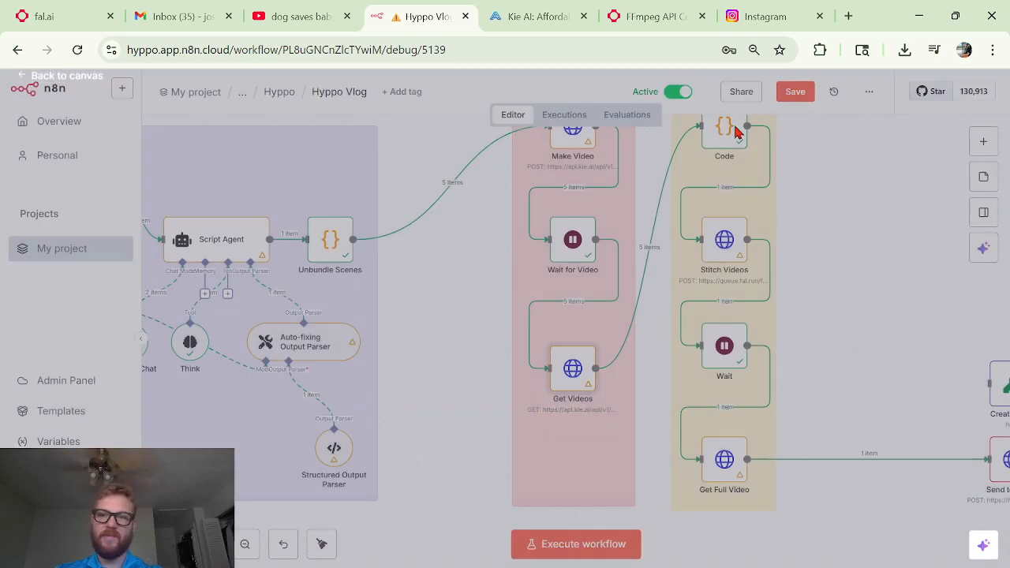
Step: Search the node library for "code" to show where the Code node is found, then close the library without adding one
scroll(793, 378, right, 2)
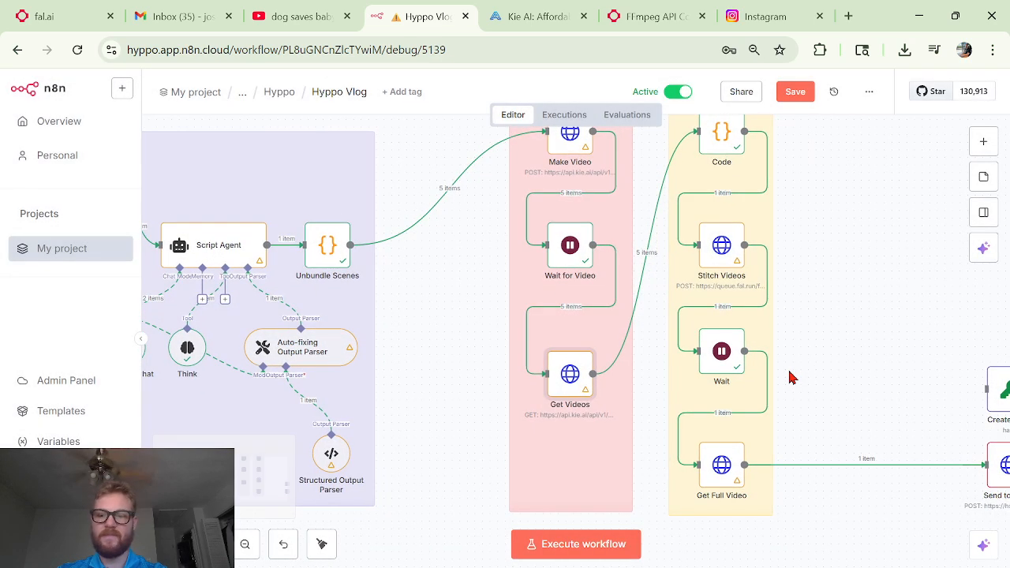
scroll(792, 378, up, 2)
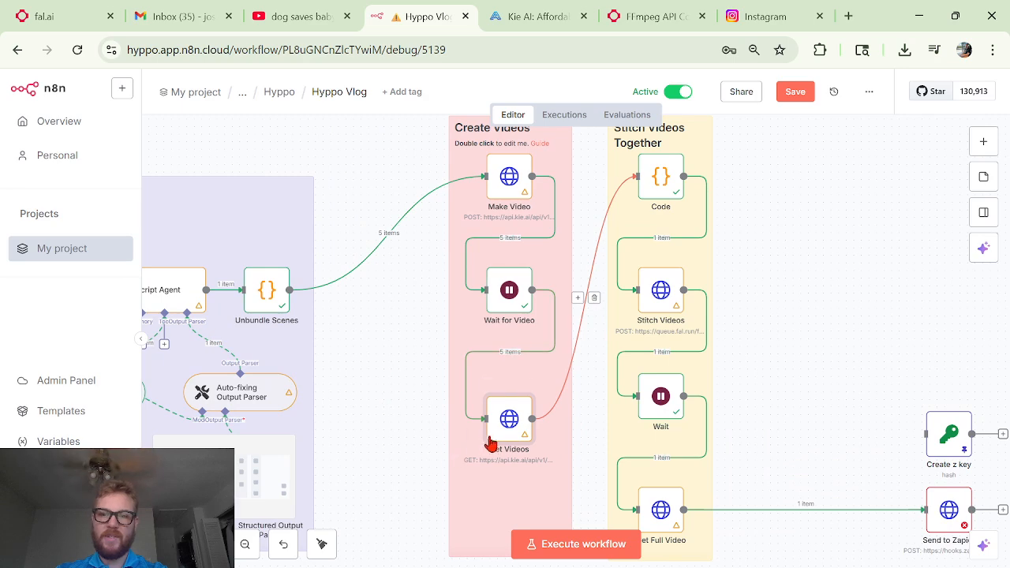
scroll(515, 422, up, 2)
scroll(521, 427, right, 5)
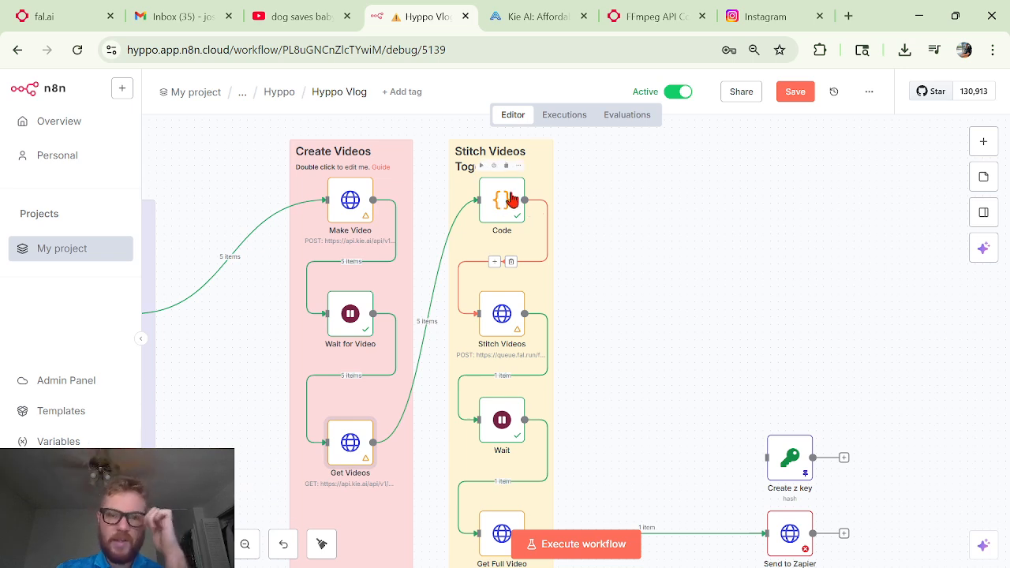
click(987, 140)
text(code)
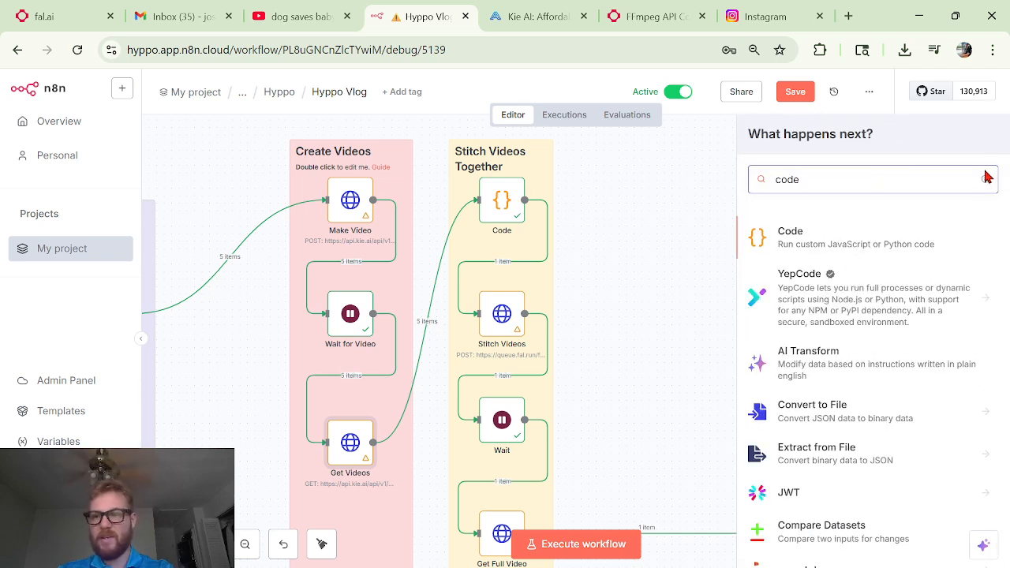
click(987, 179)
click(668, 212)
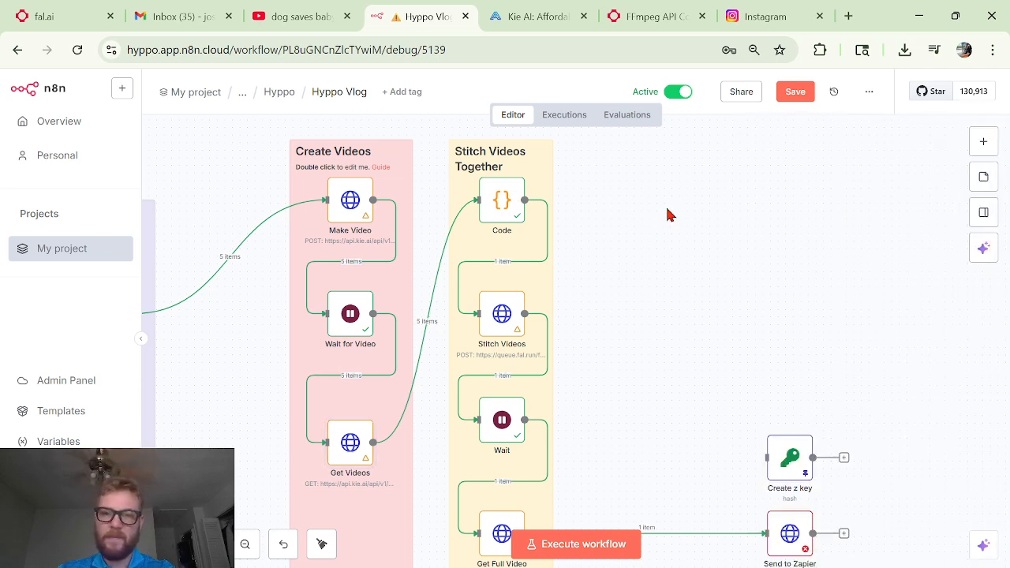
Step: Open the Code node in the Stitch Videos Together section and highlight its whole JavaScript for review
double_click(508, 218)
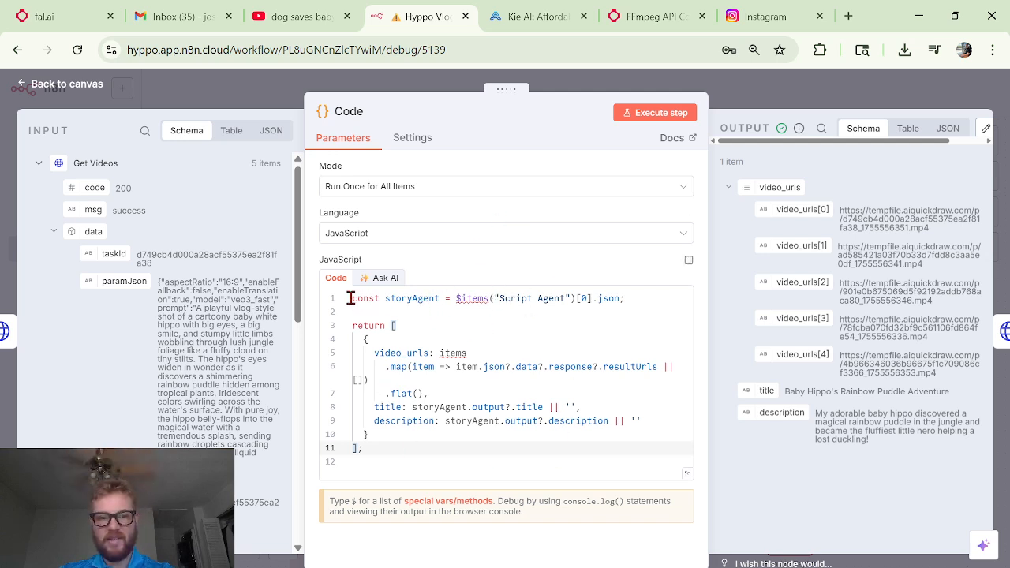
drag(350, 298, 514, 450)
click(529, 448)
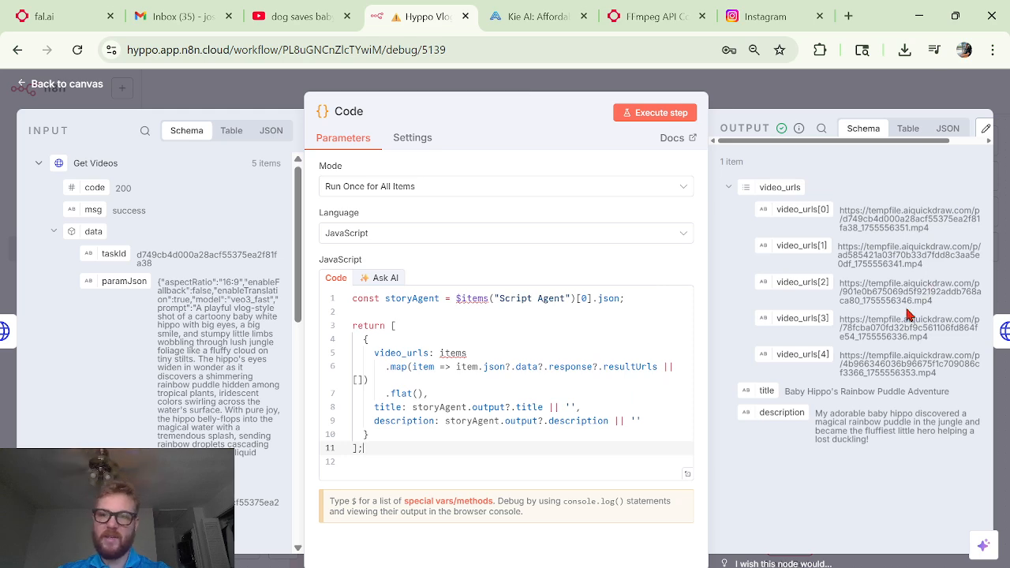
Step: Copy the video_urls[2] link from the Code node's output, preview the video in a new browser tab, then close that tab
triple_click(888, 292)
key(ctrl+c)
click(847, 16)
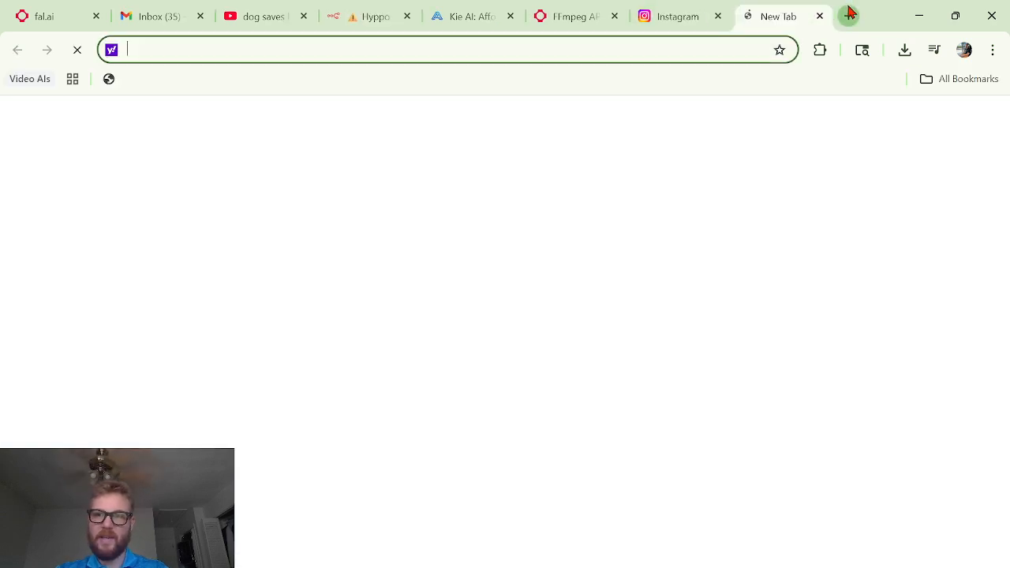
key(ctrl+v)
key(Return)
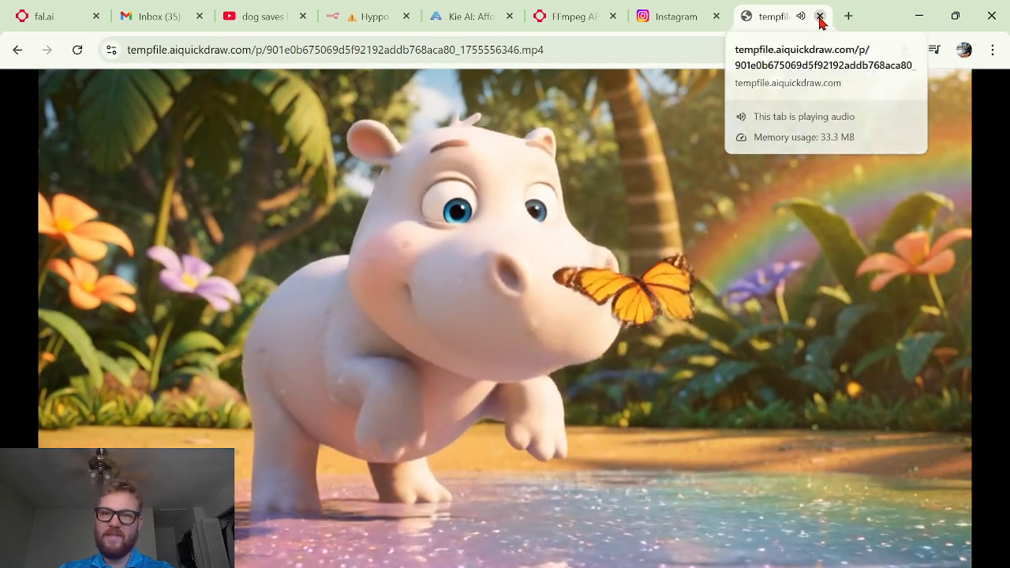
click(820, 16)
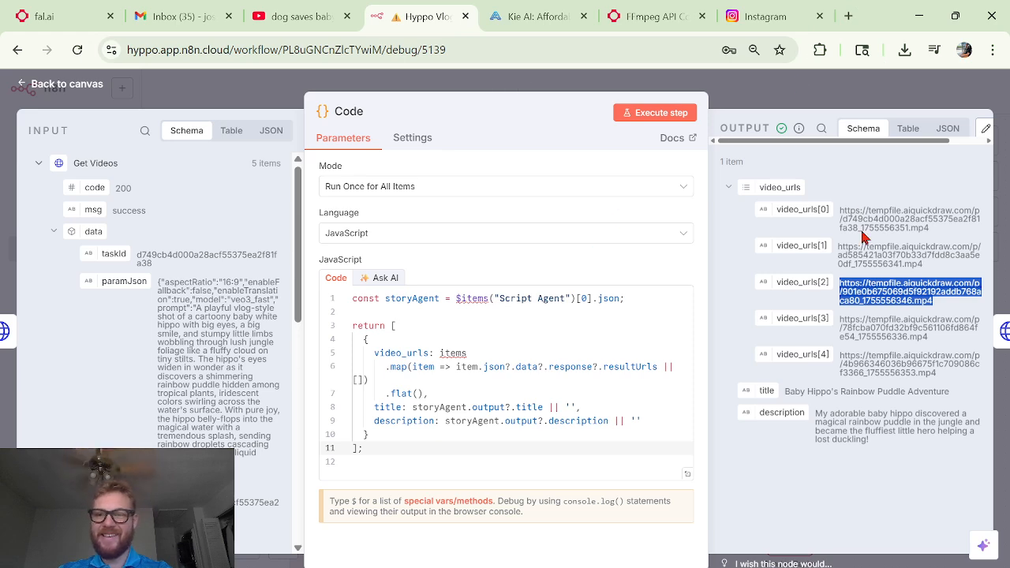
Step: Close the Code node, open the Stitch Videos node and look over its request method options, keeping POST
click(862, 106)
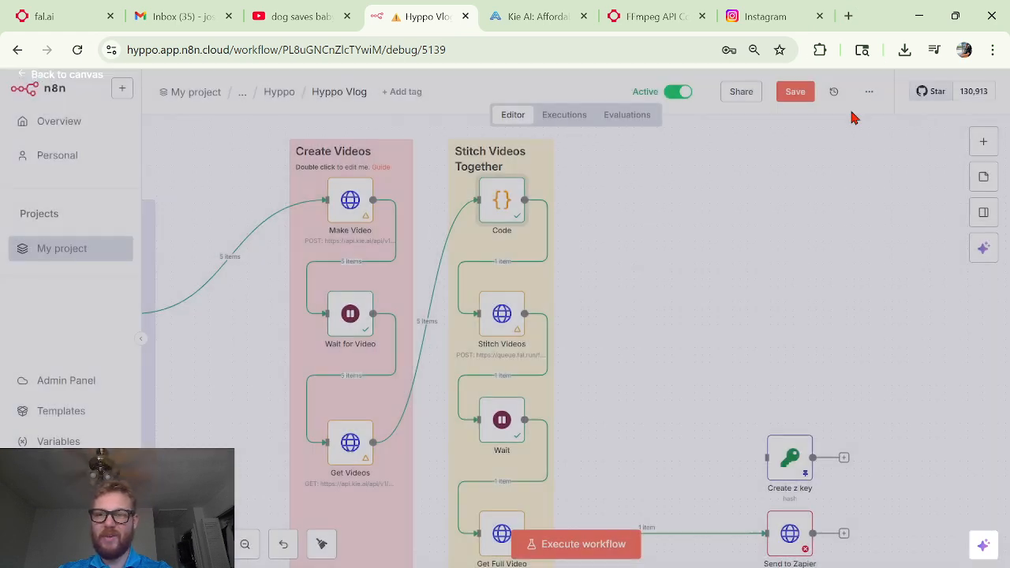
scroll(658, 289, down, 3)
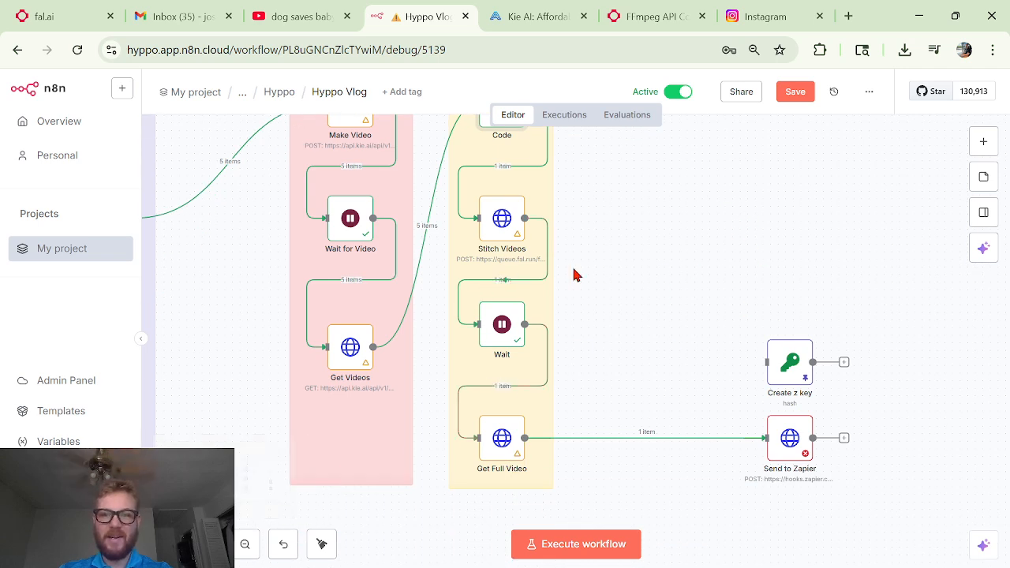
scroll(542, 261, up, 2)
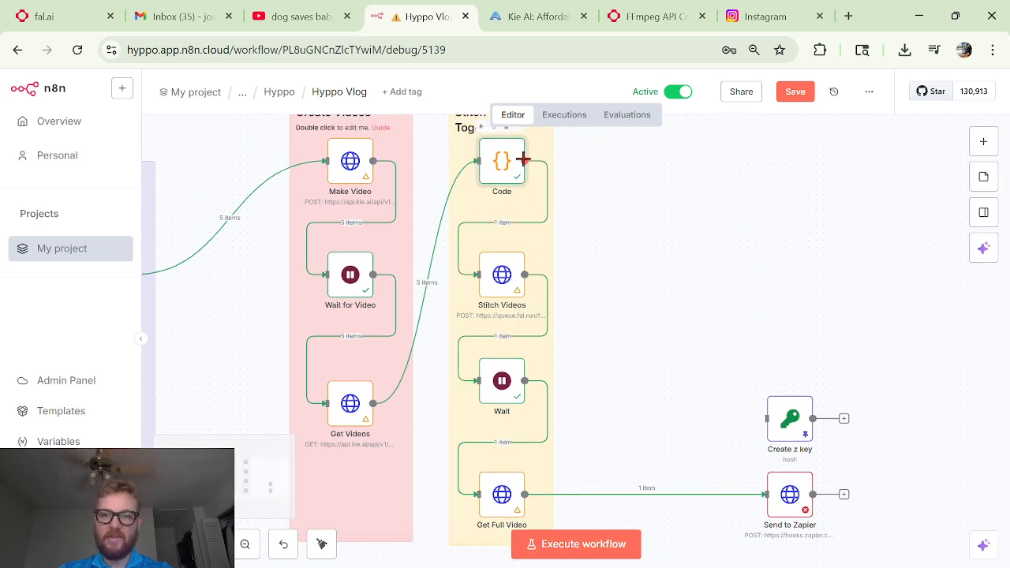
click(501, 289)
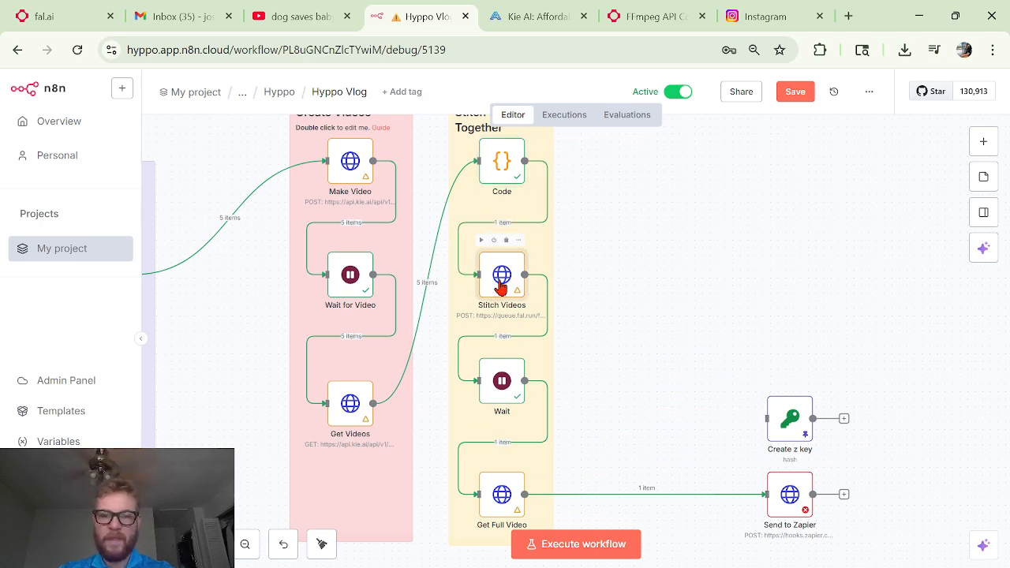
double_click(501, 289)
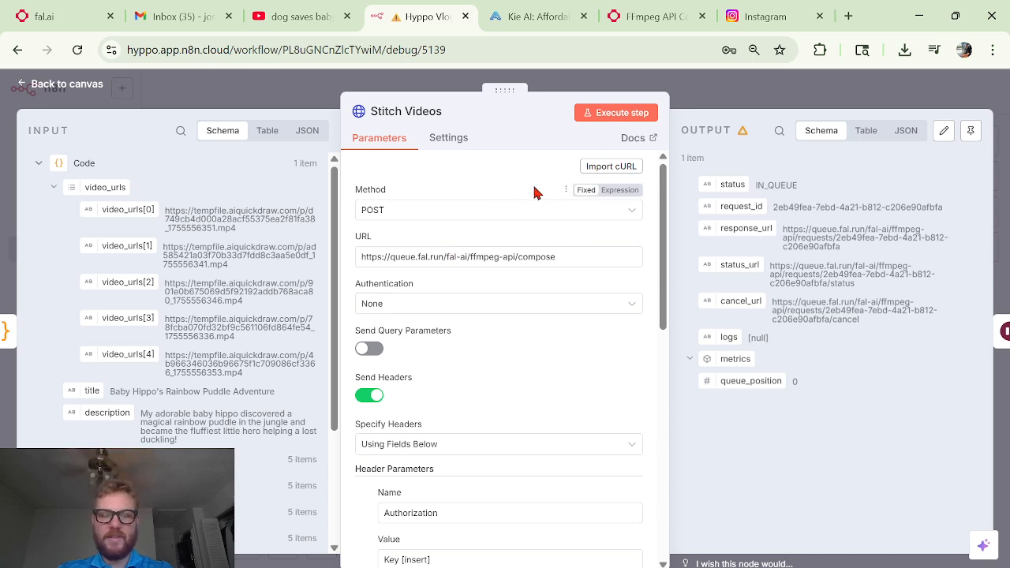
click(414, 215)
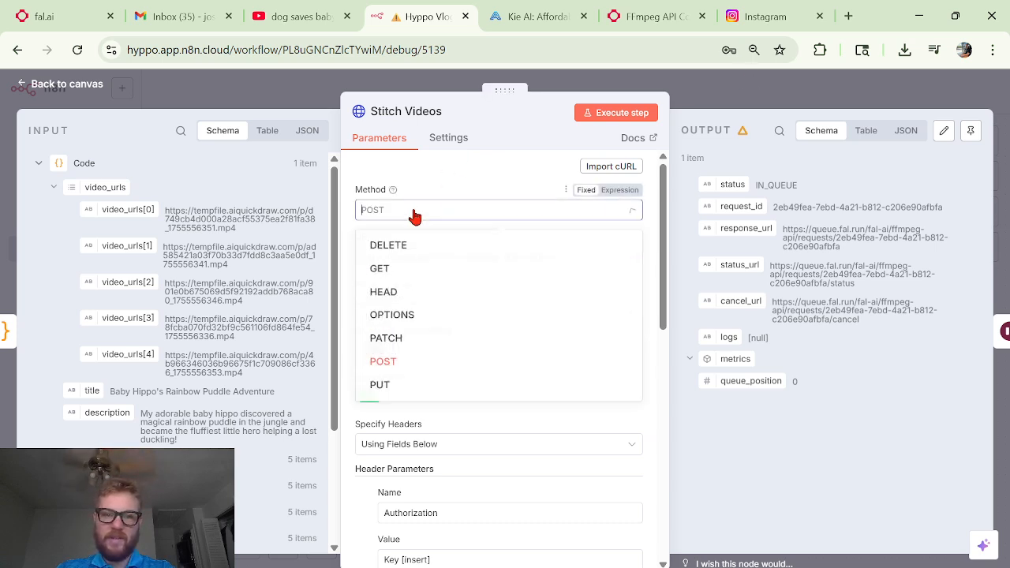
click(415, 215)
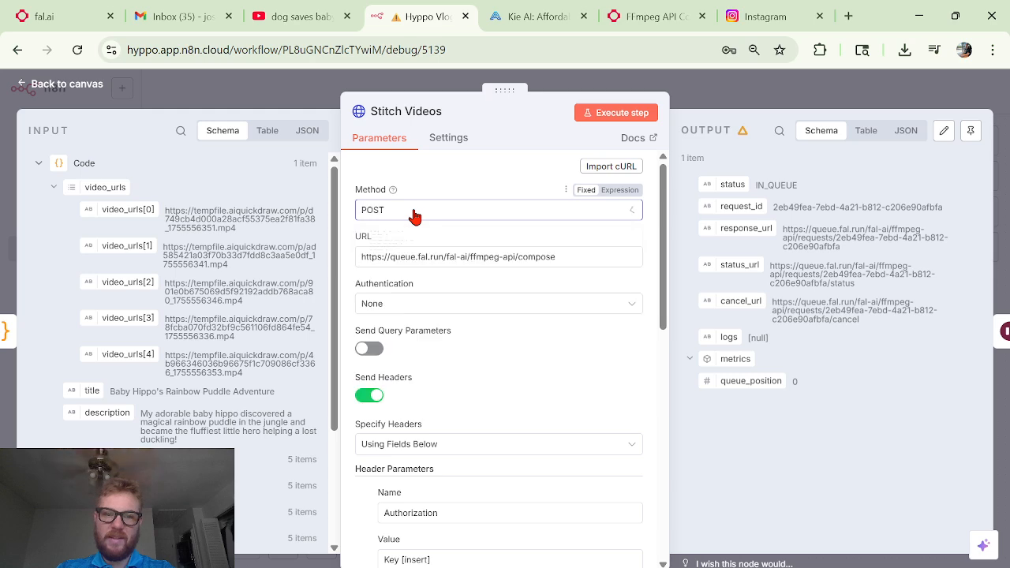
Step: Highlight the Stitch Videos request URL, including its "ffmpeg" and "compose" parts, for review
triple_click(376, 258)
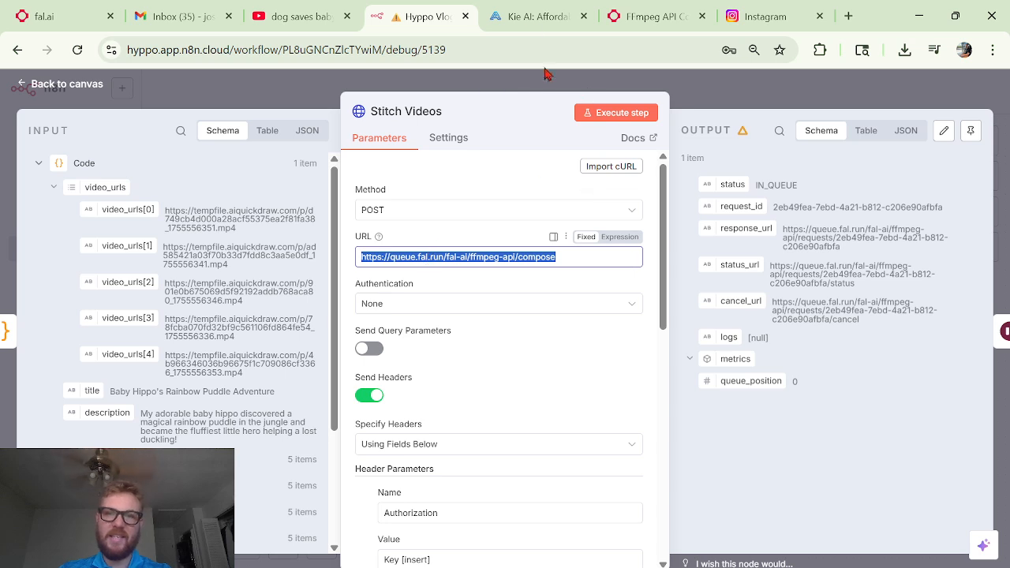
click(417, 261)
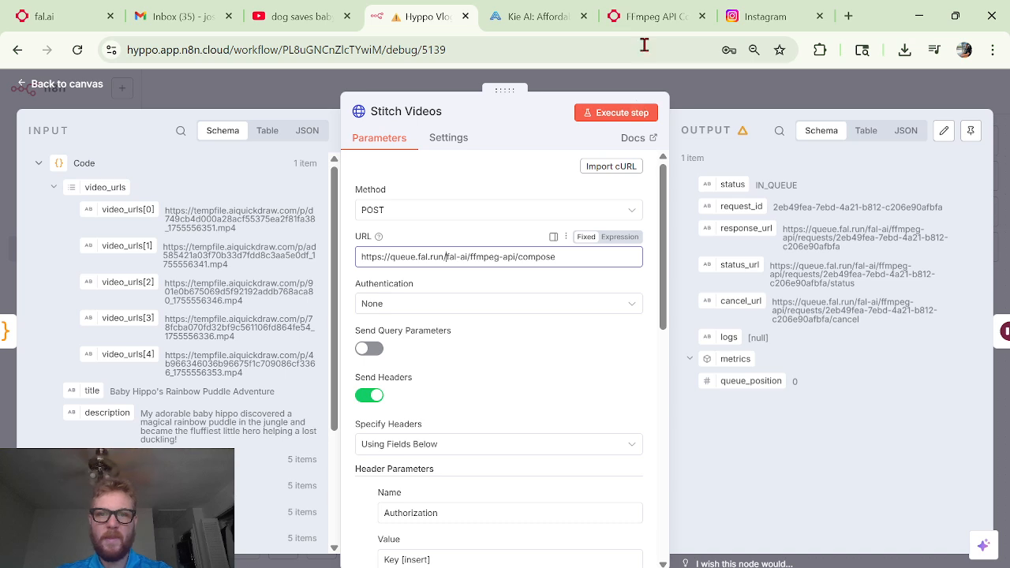
triple_click(486, 251)
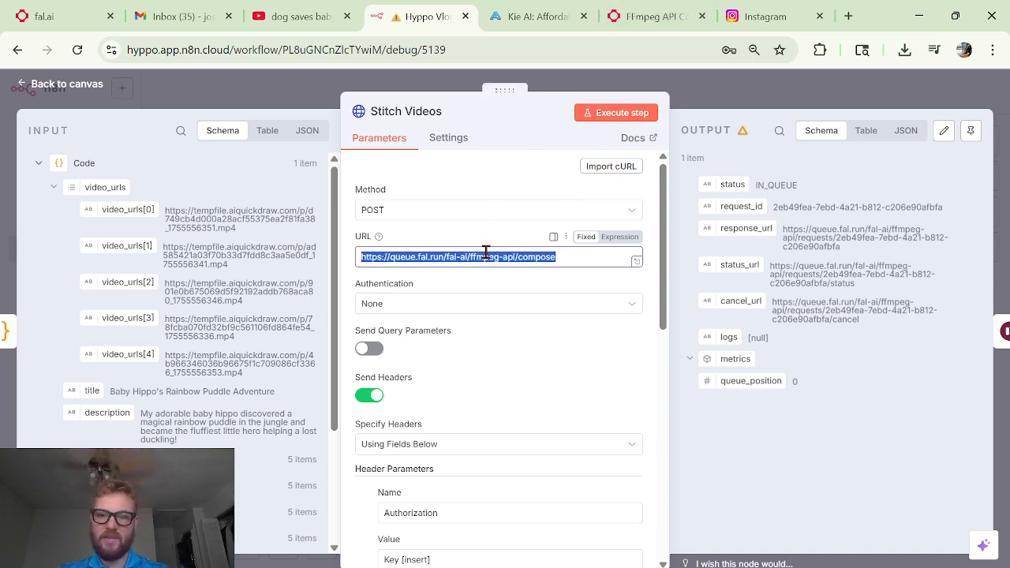
double_click(484, 257)
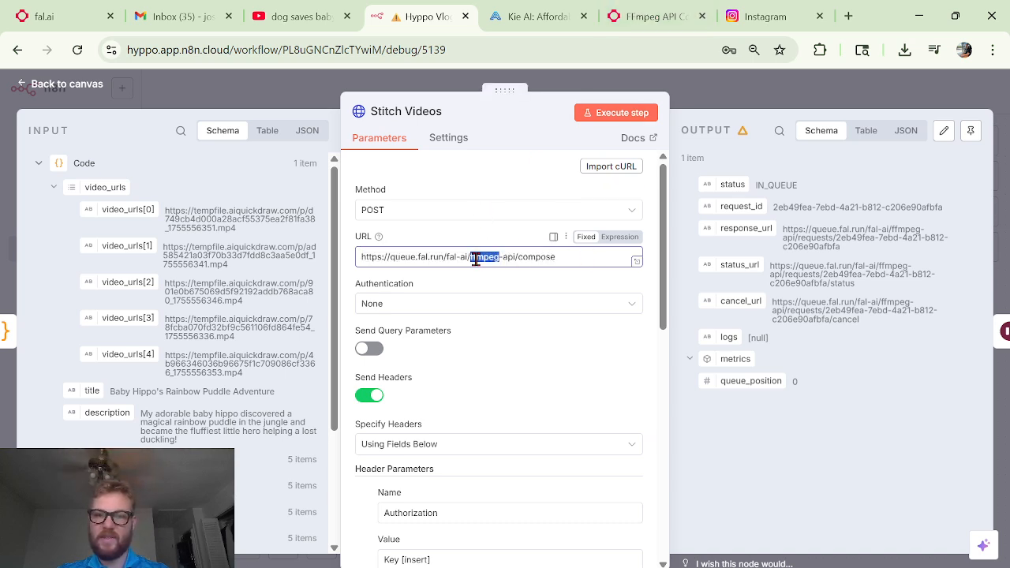
double_click(537, 257)
Step: Switch to fal.ai's ffmpeg-api/compose model page and highlight the request price per compute second
click(673, 18)
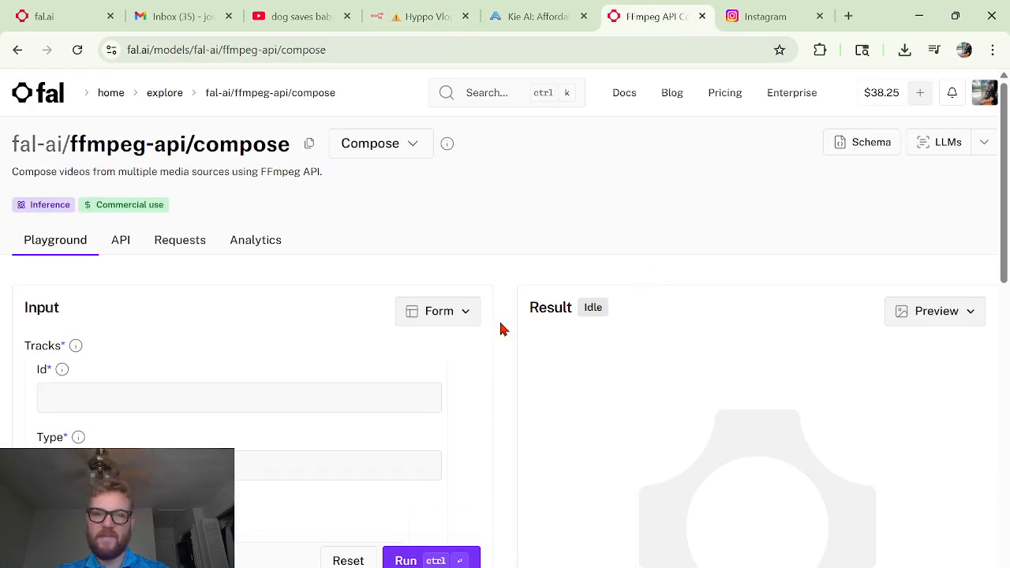
scroll(166, 332, down, 4)
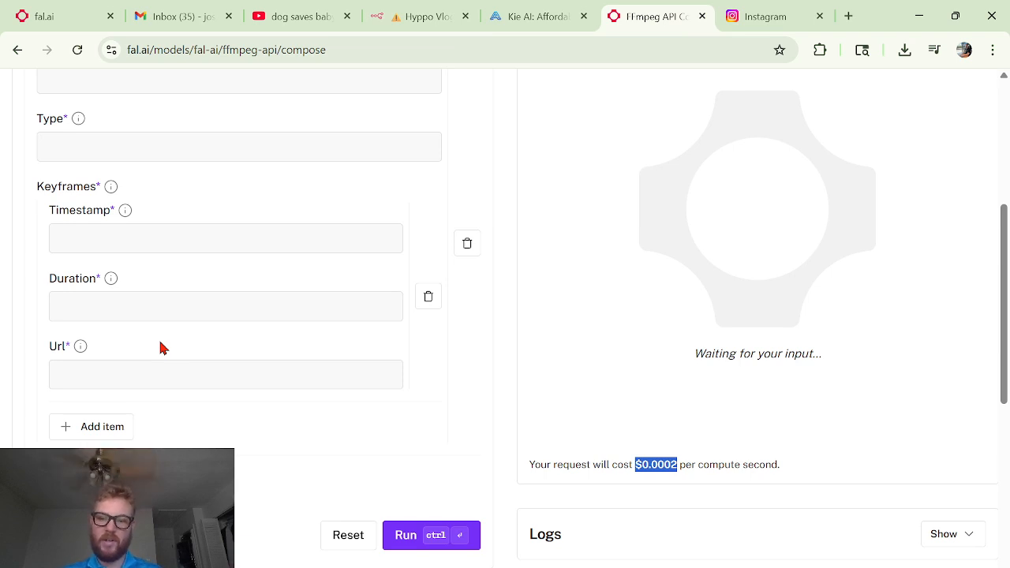
triple_click(665, 462)
click(765, 466)
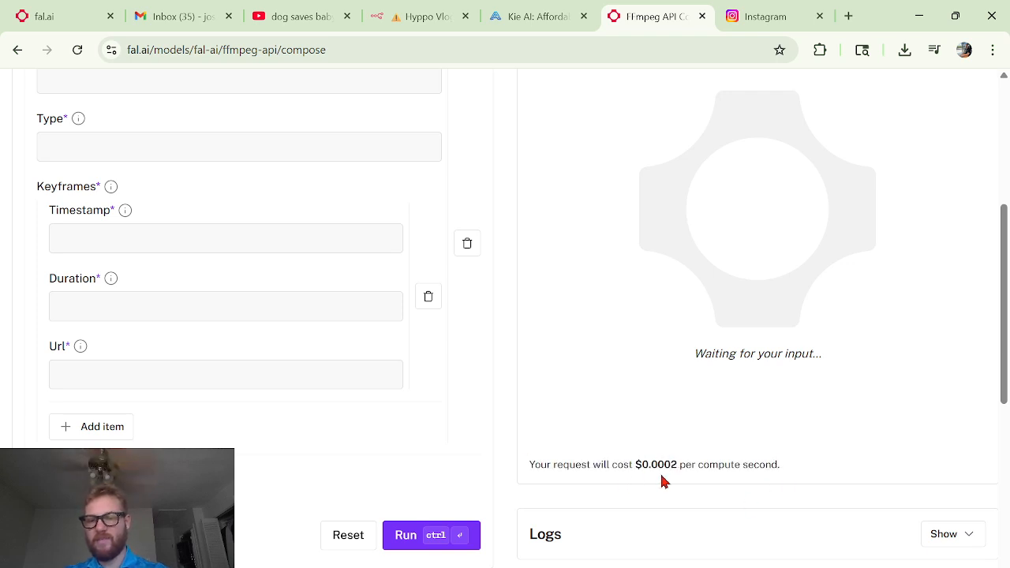
Step: Go to the API keys page from the fal.ai dashboard, view the new key form's scope and name fields, and dismiss it without creating a key
scroll(666, 466, up, 4)
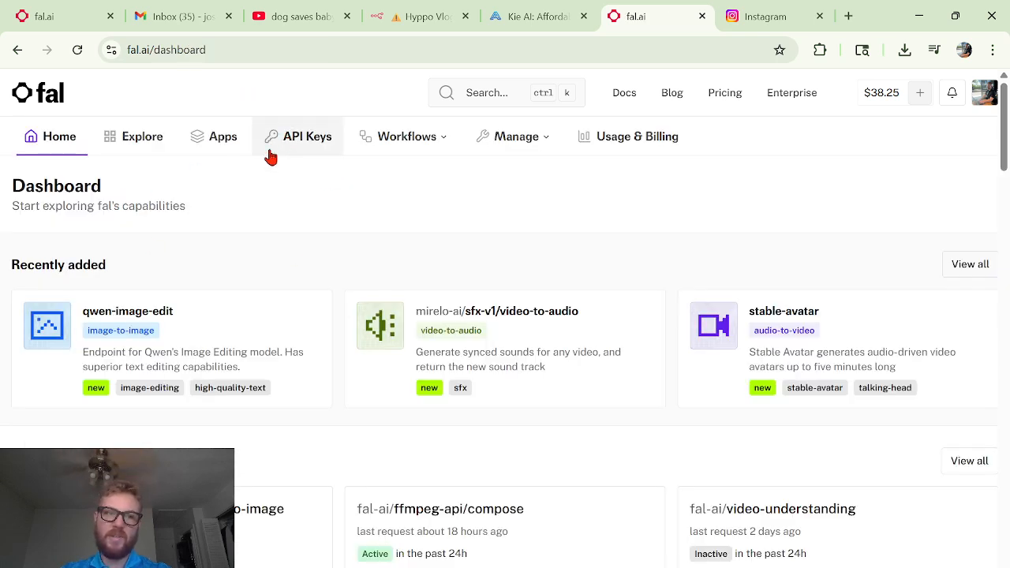
click(323, 154)
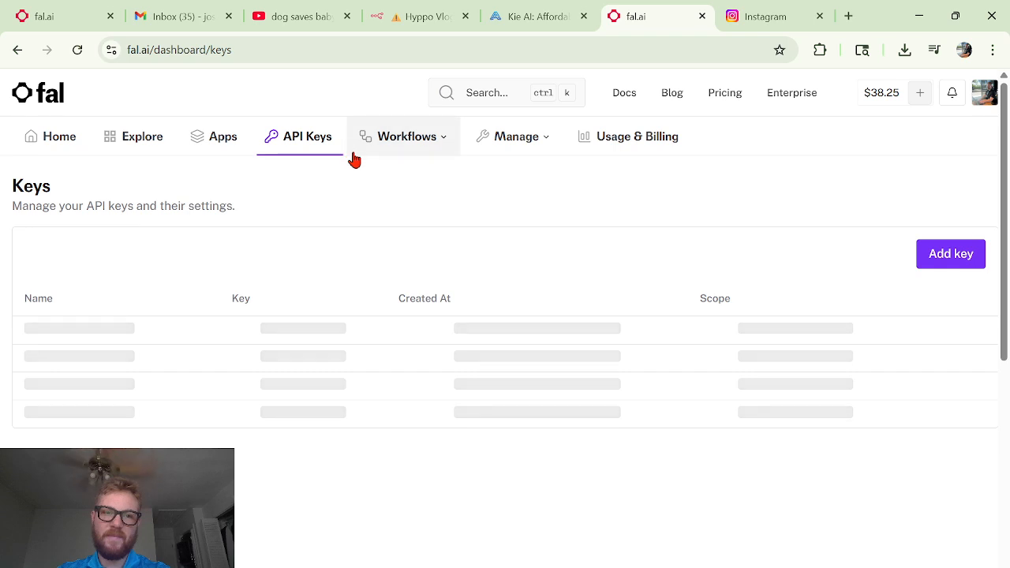
click(932, 264)
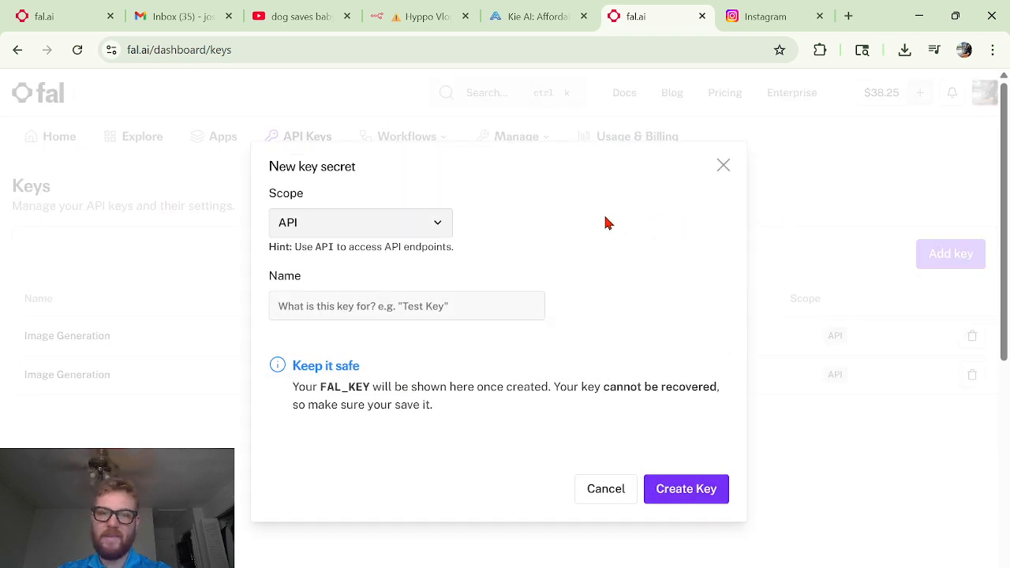
click(491, 309)
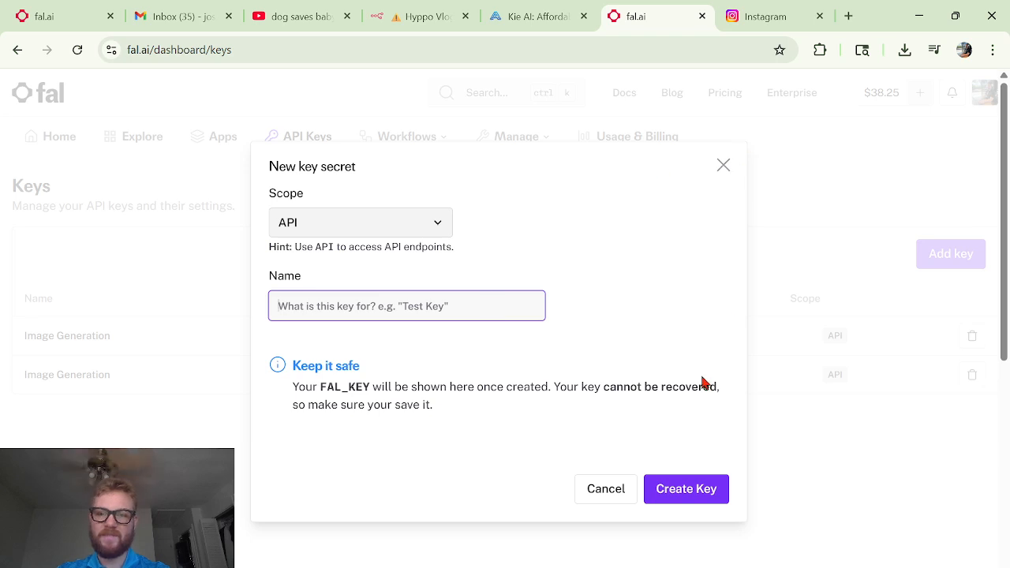
click(724, 166)
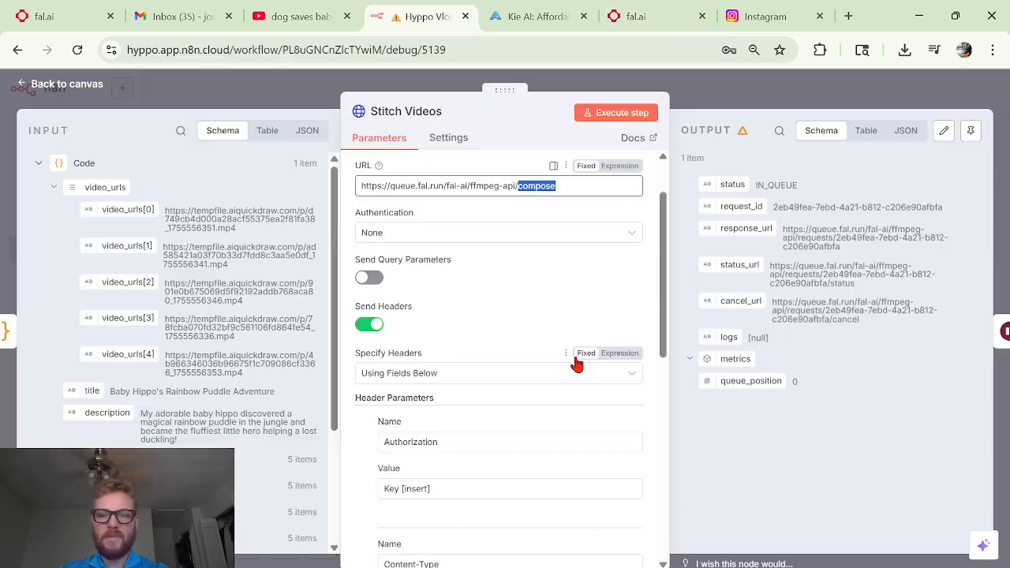
Step: Back in n8n, clear "compose" from the end of the Stitch Videos URL and review the Authentication options, keeping None
text(\)
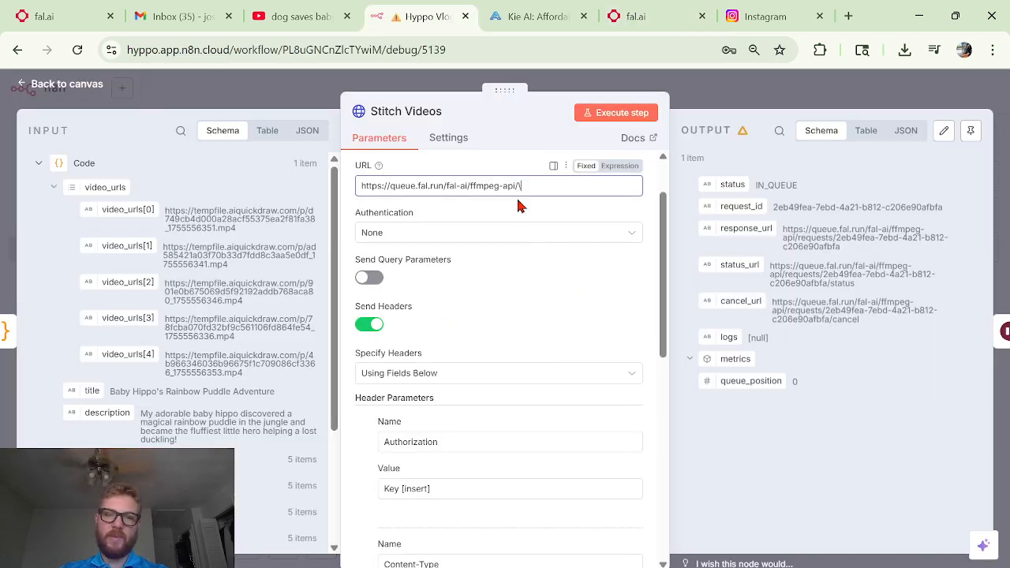
scroll(519, 206, up, 1)
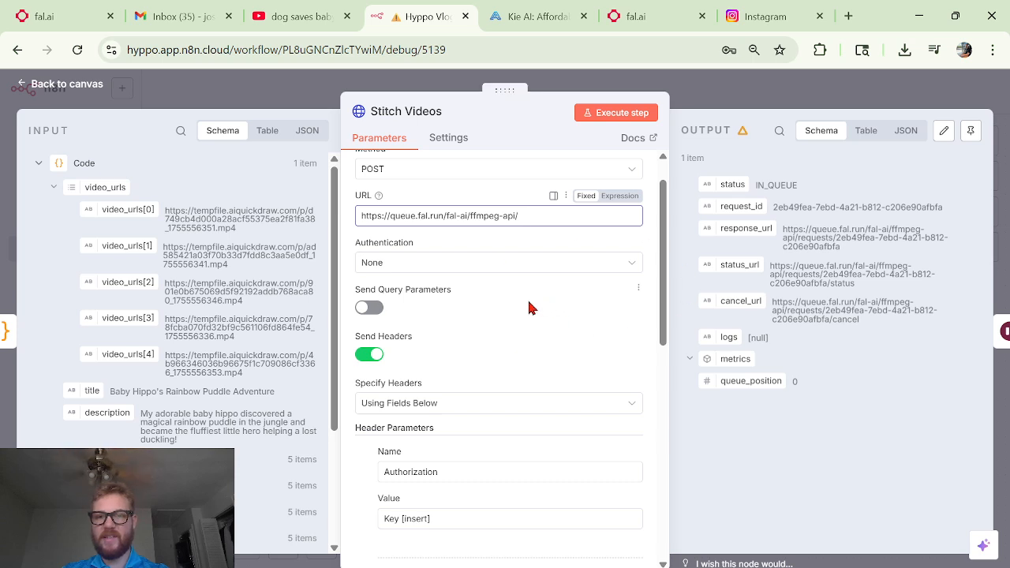
click(443, 266)
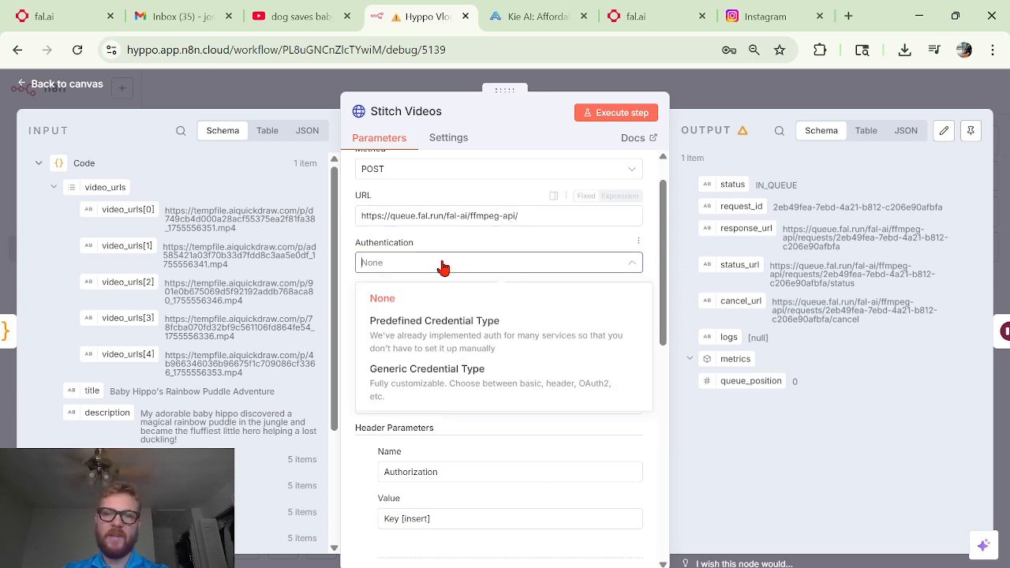
click(395, 268)
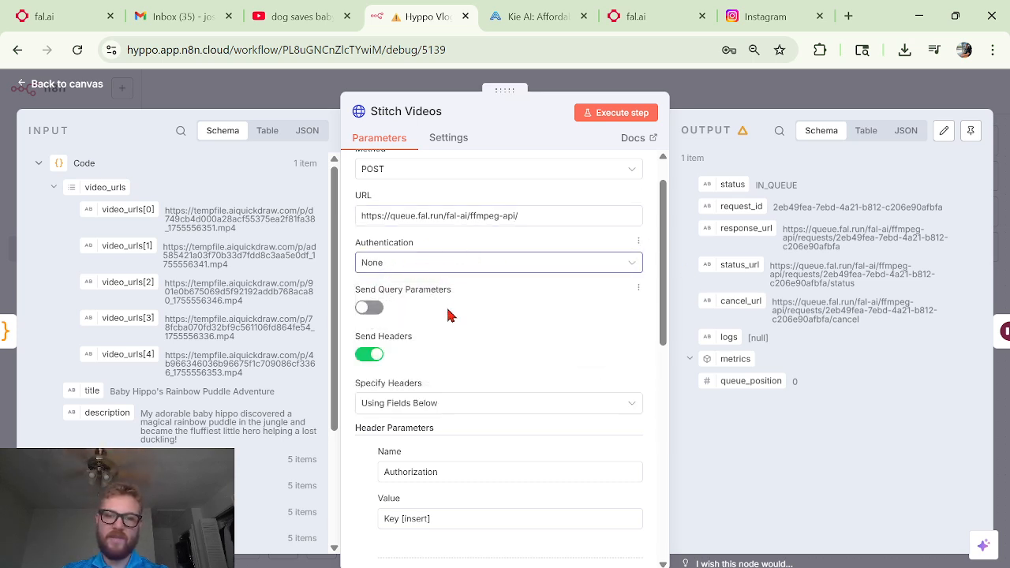
Step: Examine the Authorization header in Stitch Videos, highlighting the word "Key" and the "insert" placeholder in its value
scroll(400, 304, down, 3)
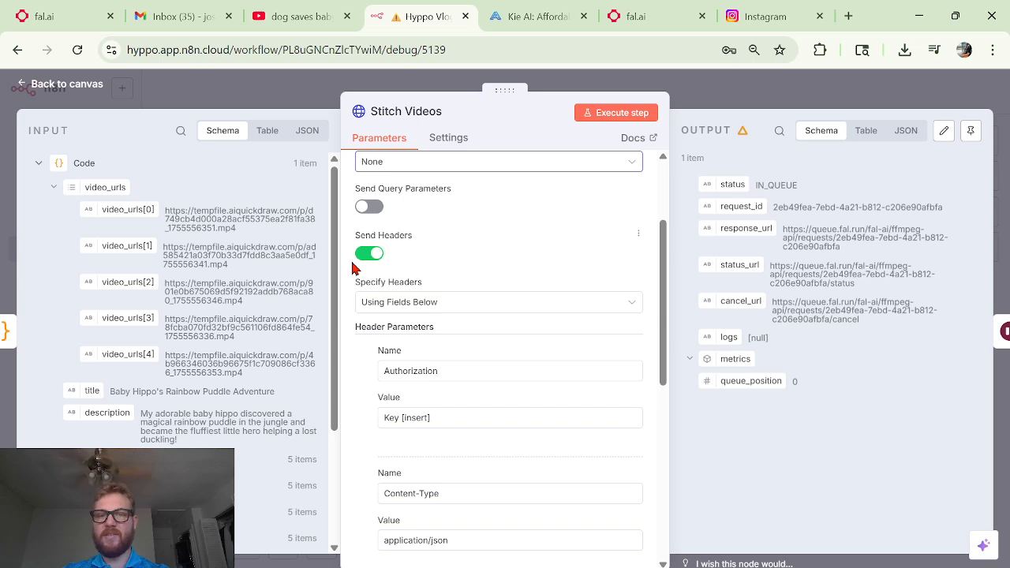
scroll(501, 289, down, 2)
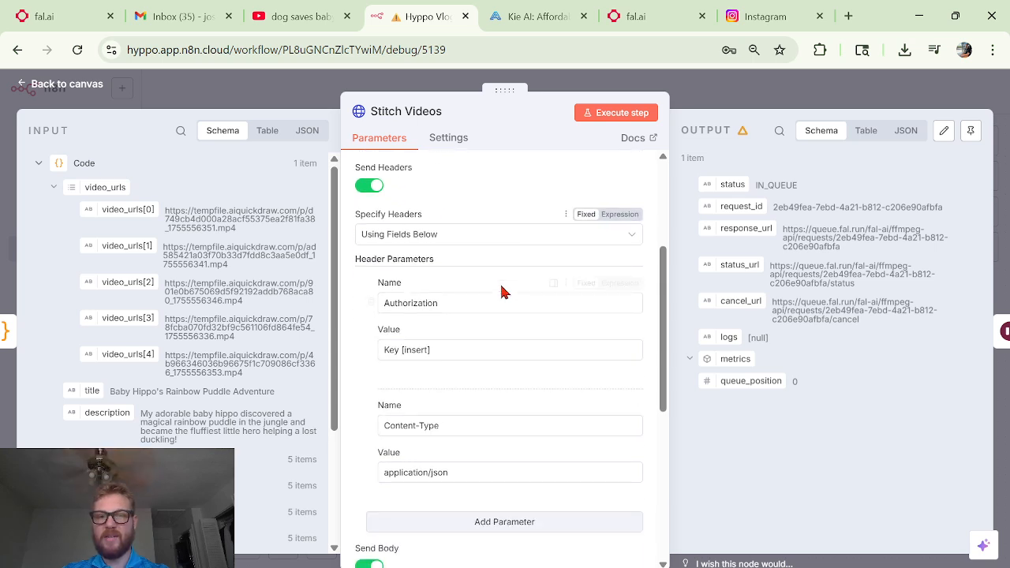
click(408, 304)
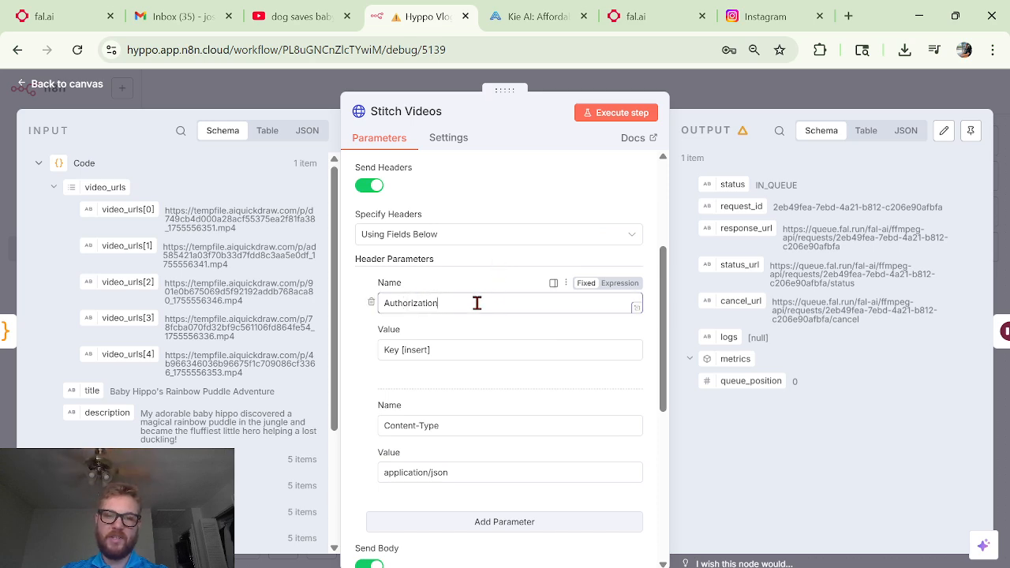
scroll(473, 240, down, 2)
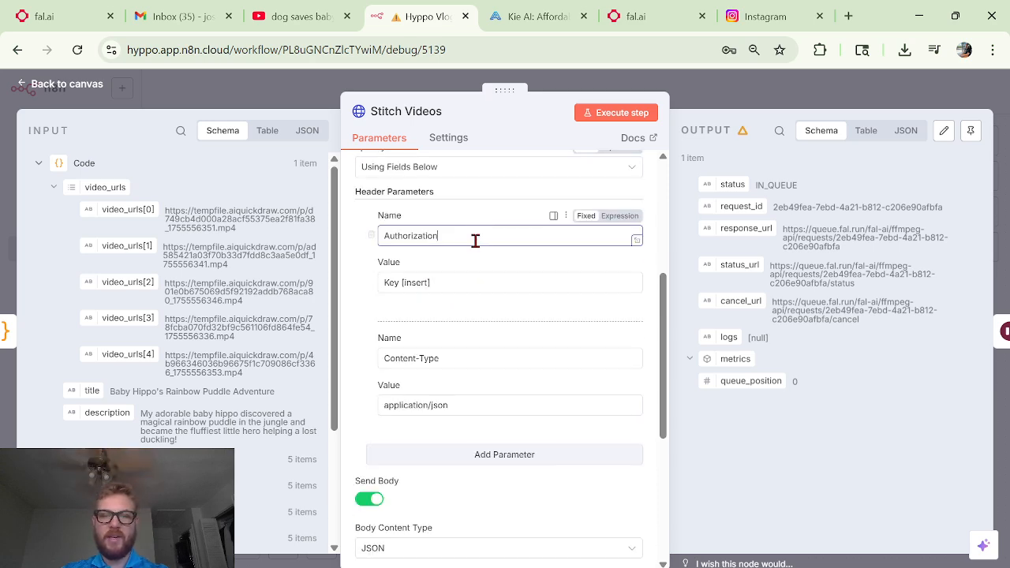
double_click(388, 282)
click(399, 284)
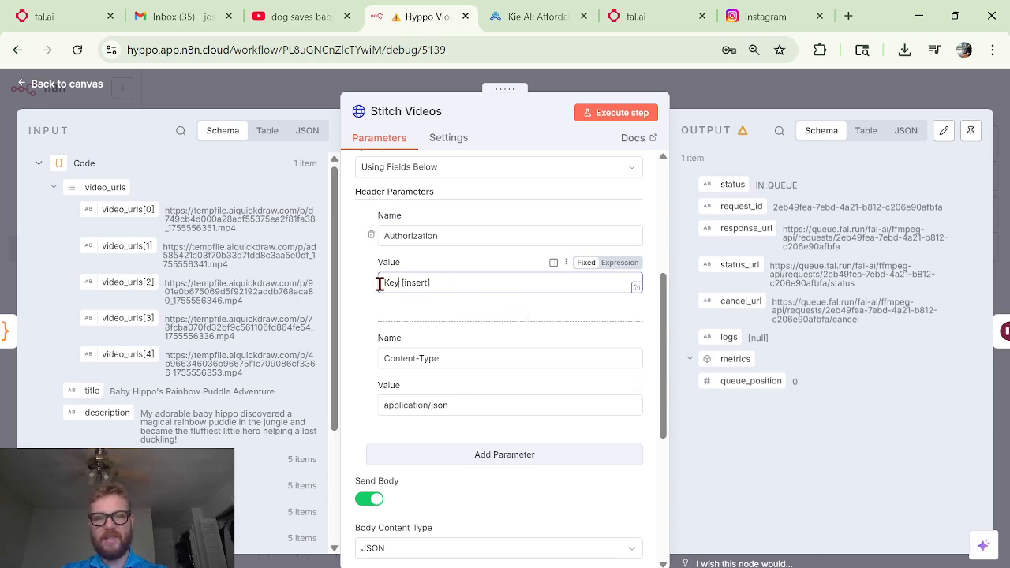
double_click(411, 282)
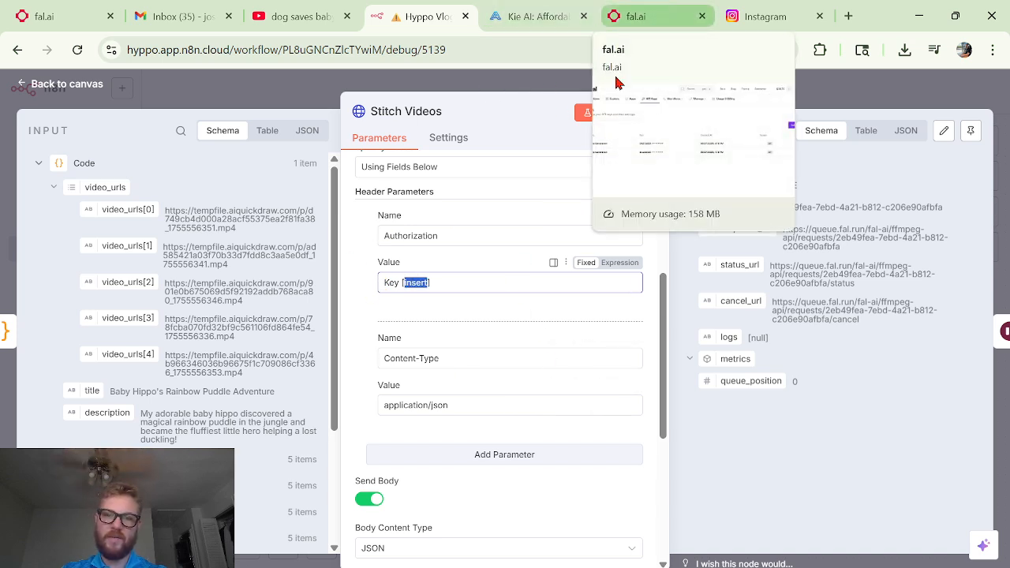
Step: Examine the name and value of the Content-Type header in the Stitch Videos node
scroll(475, 264, down, 1)
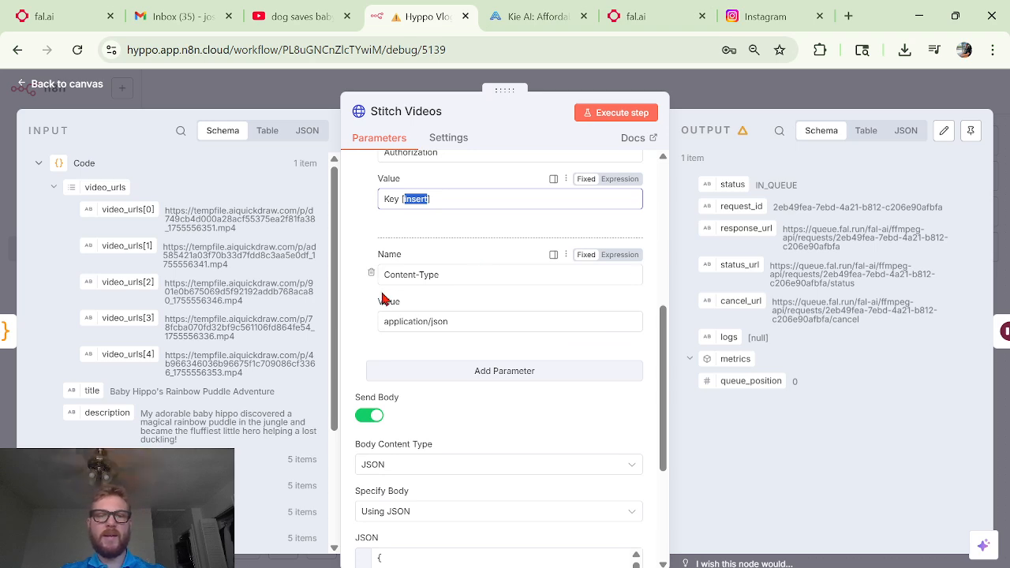
click(398, 256)
double_click(400, 274)
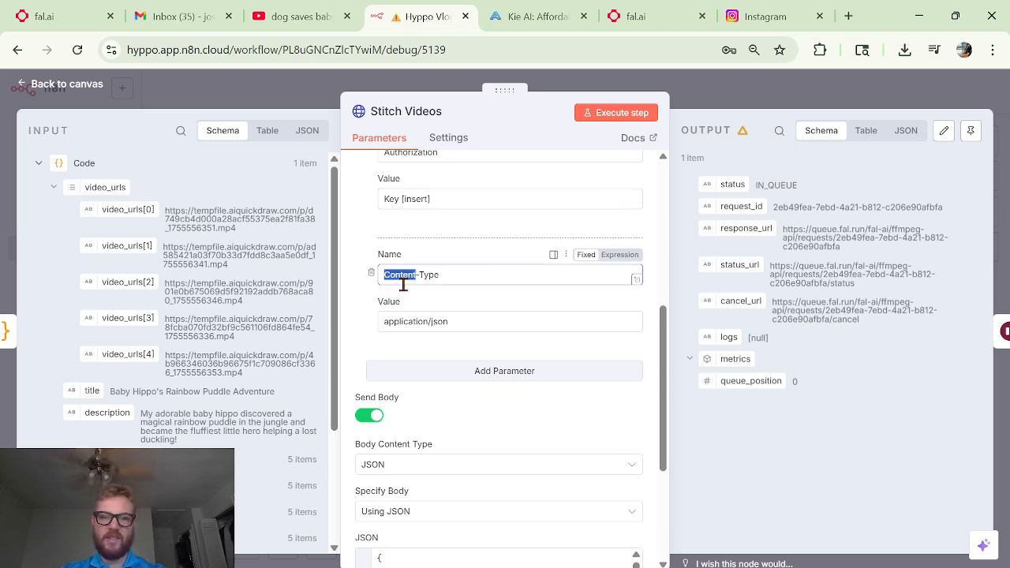
click(433, 275)
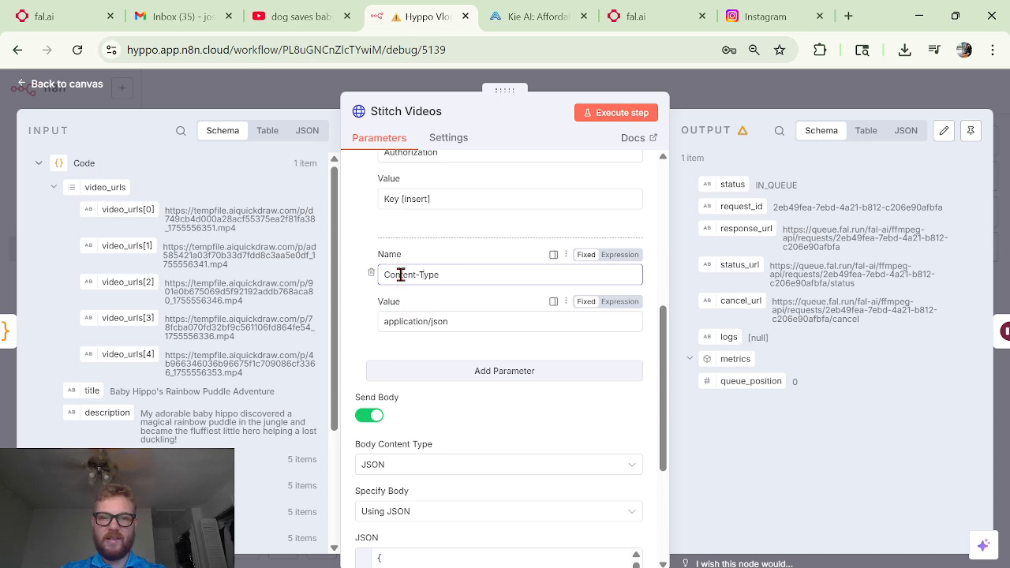
click(394, 321)
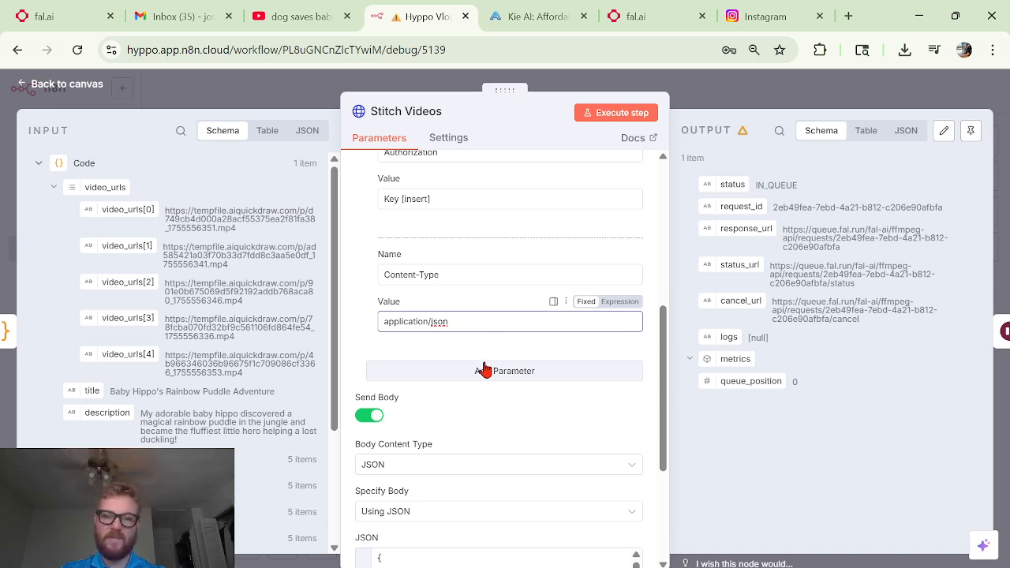
Step: Review the Body Content Type and Specify Body options in Stitch Videos, keeping JSON and Using JSON
scroll(489, 368, down, 2)
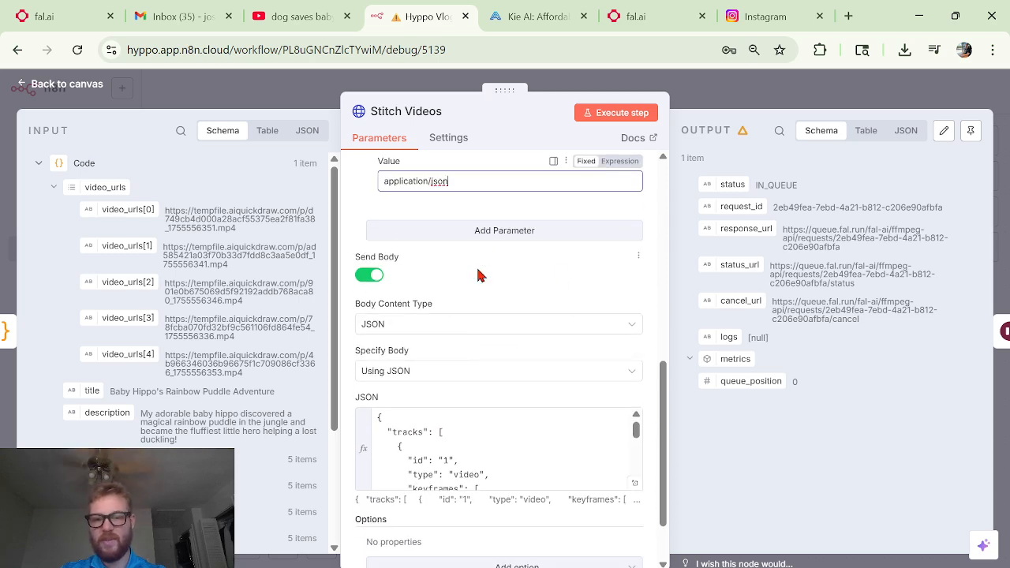
scroll(478, 276, down, 1)
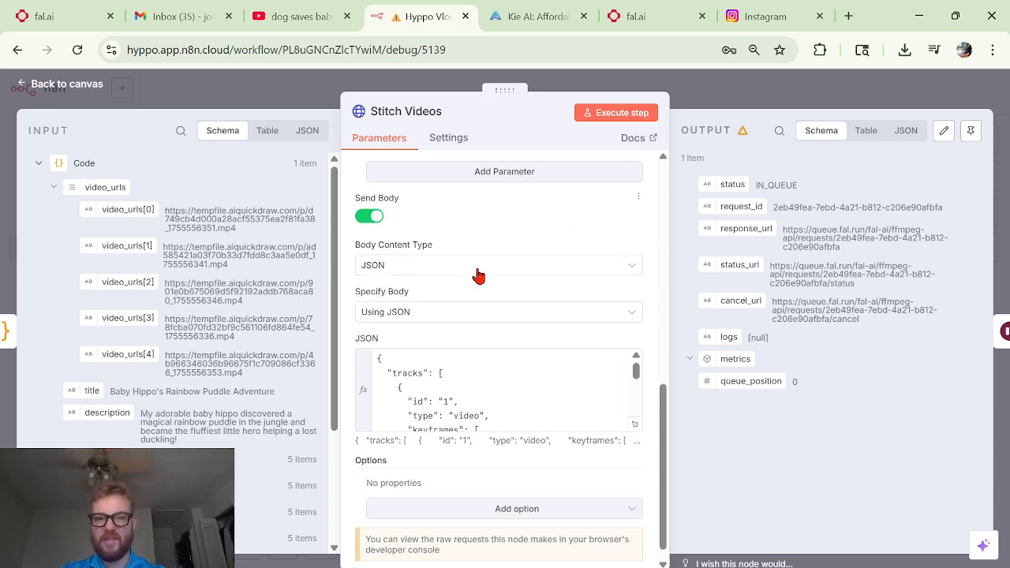
click(420, 268)
click(429, 266)
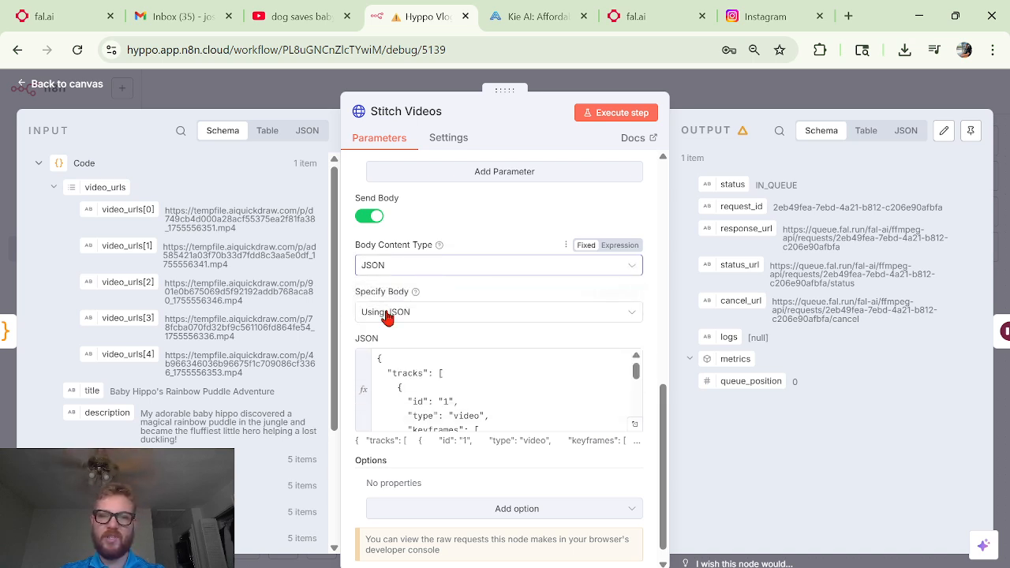
click(407, 314)
click(453, 312)
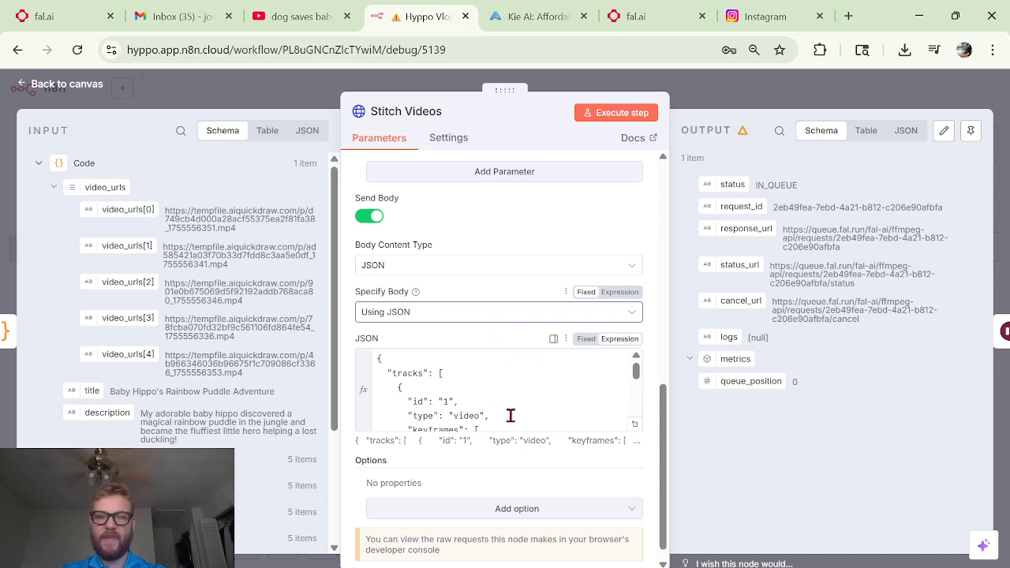
Step: Examine the full JSON body of Stitch Videos, with its tracks, video URLs, timestamps and durations, and return to the canvas
click(635, 425)
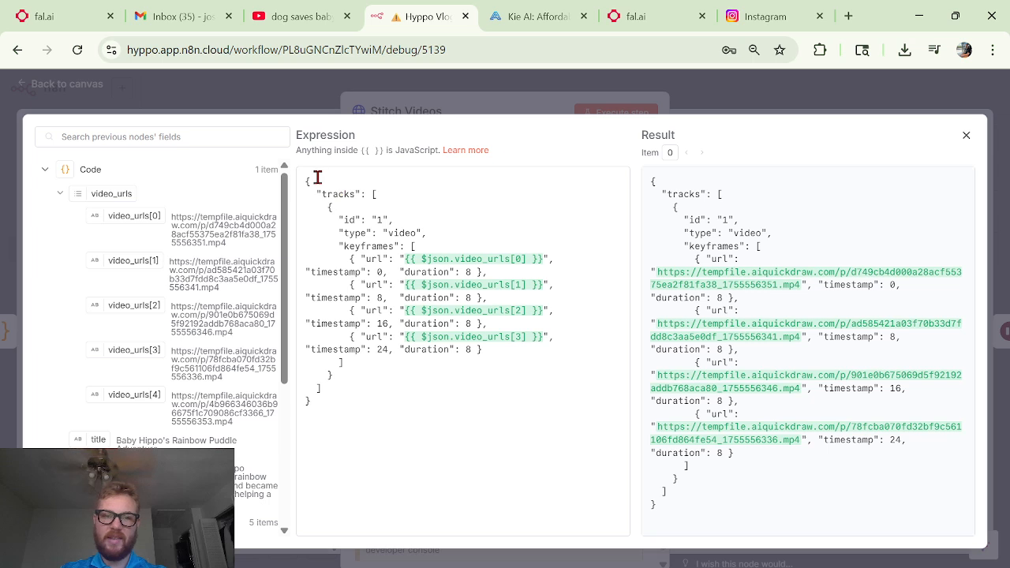
click(306, 177)
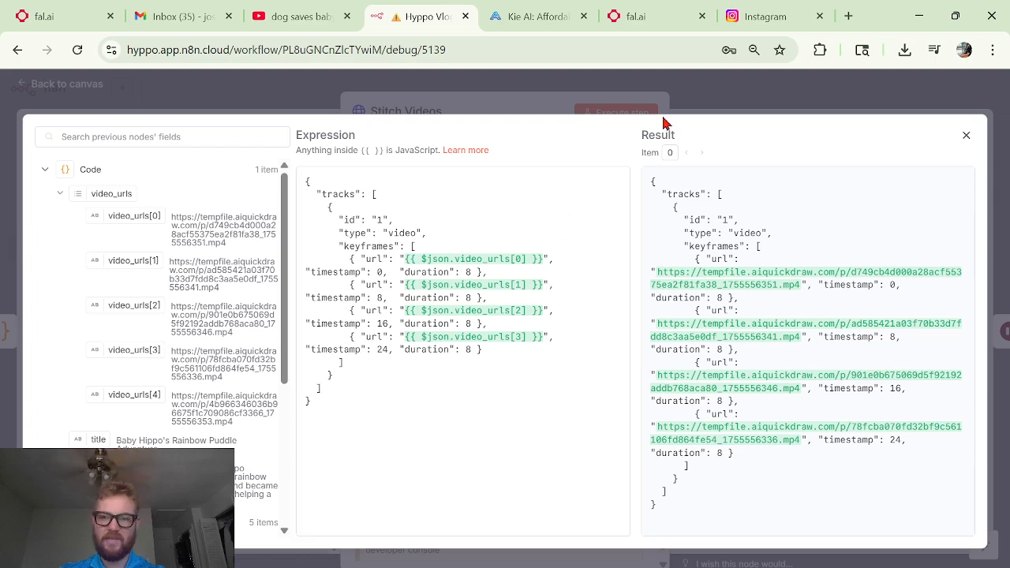
click(781, 94)
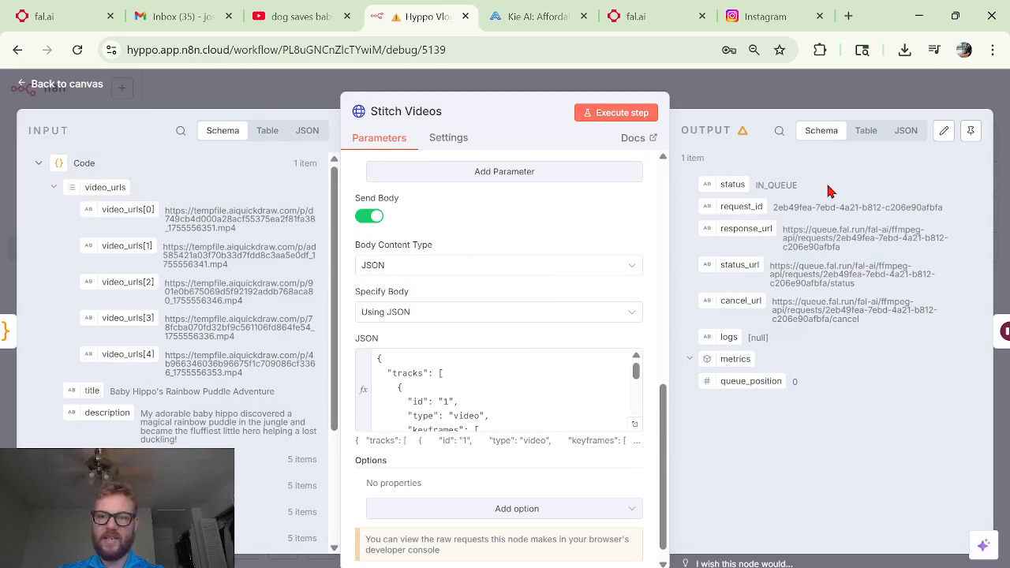
scroll(552, 387, down, 5)
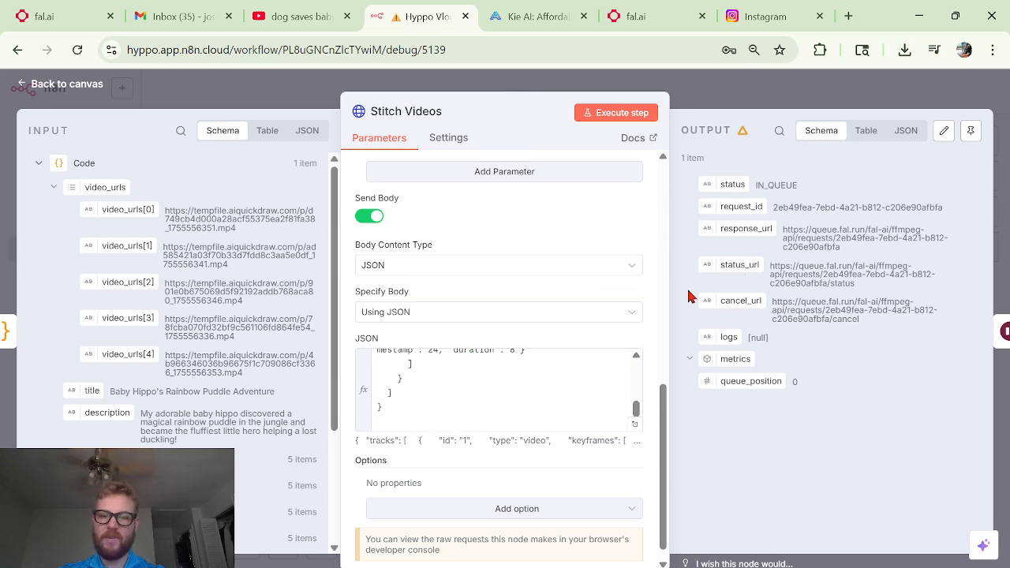
click(763, 76)
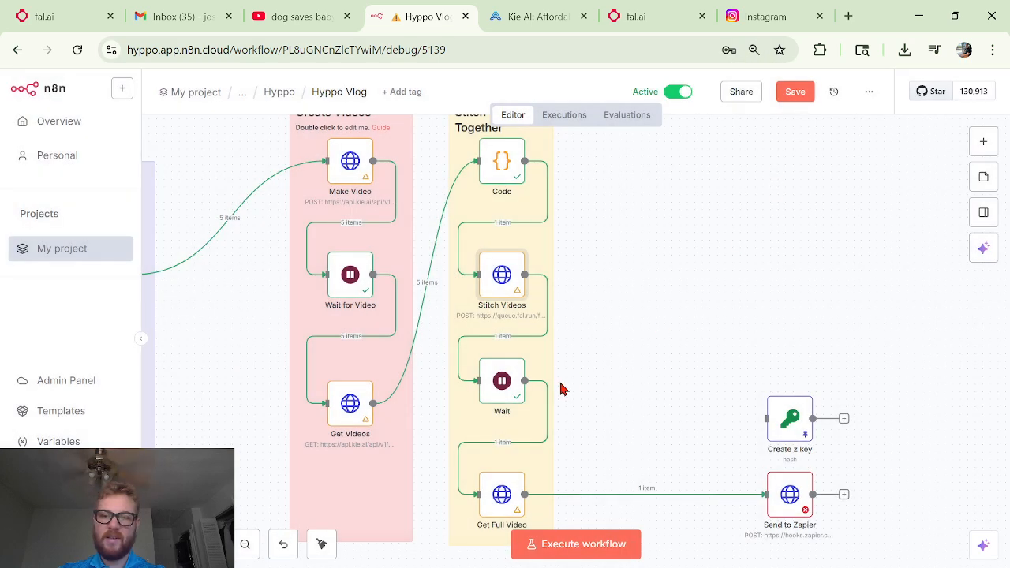
Step: Open the Wait node after Stitch Videos, check its resume interval, amount and unit, and close it
scroll(560, 387, down, 2)
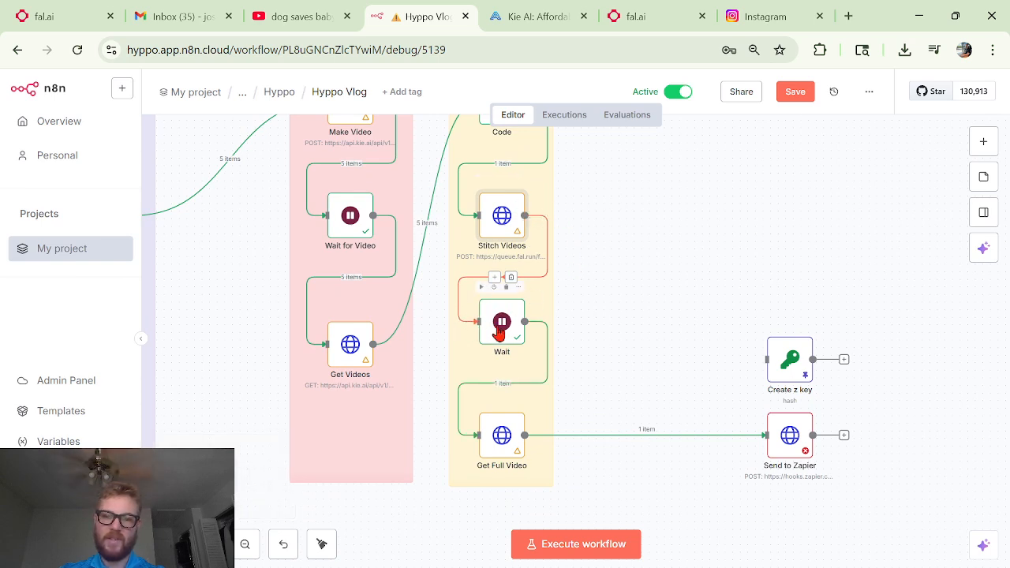
double_click(502, 321)
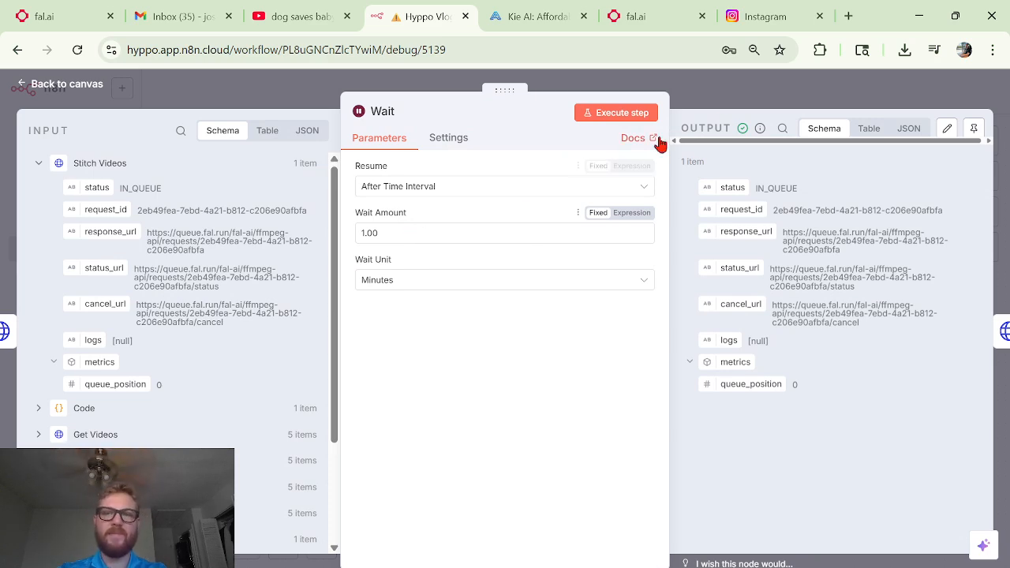
click(727, 99)
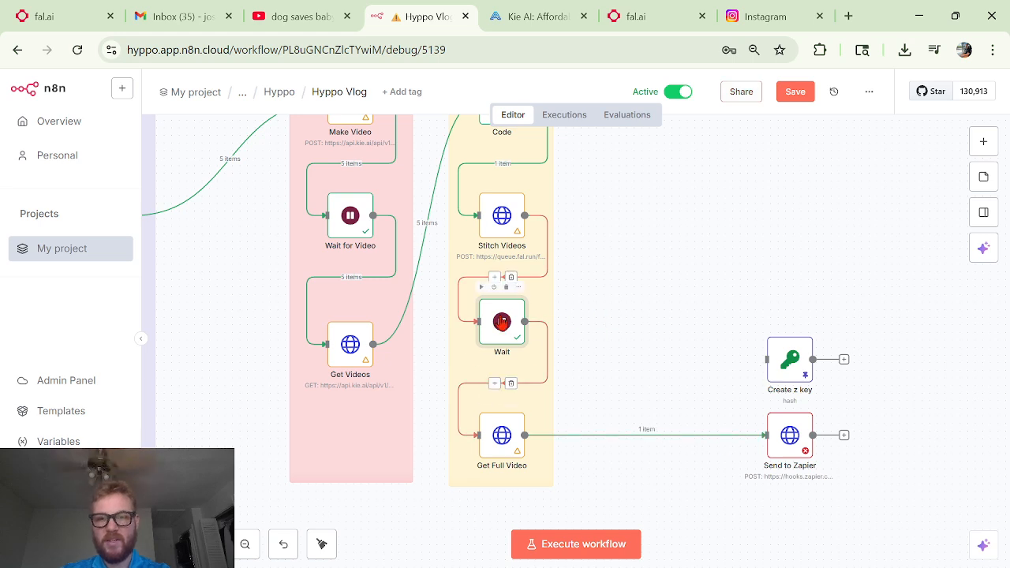
Step: Open the Get Full Video node and examine the fal.ai queue request URL of its GET call
scroll(500, 322, down, 1)
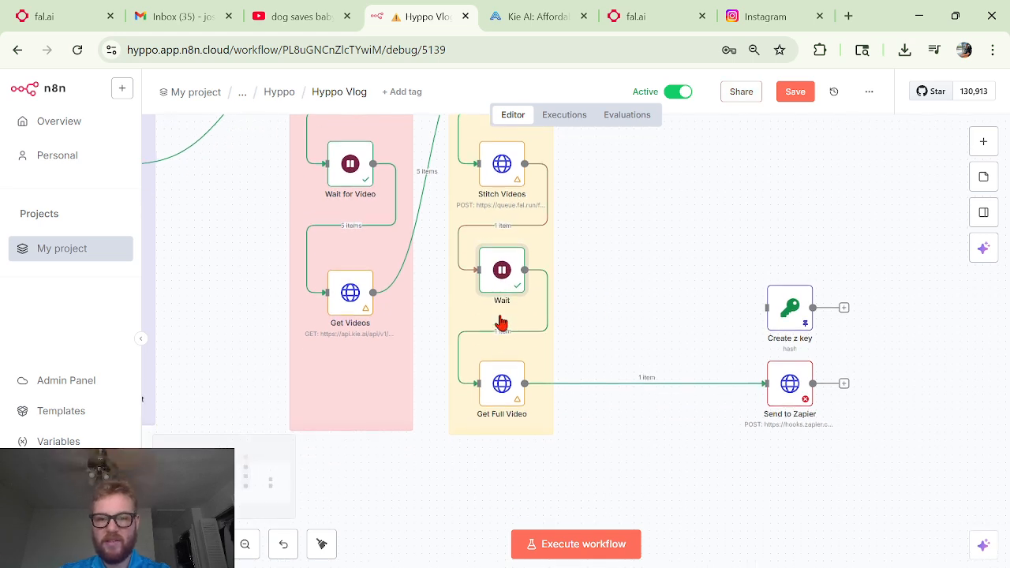
double_click(513, 404)
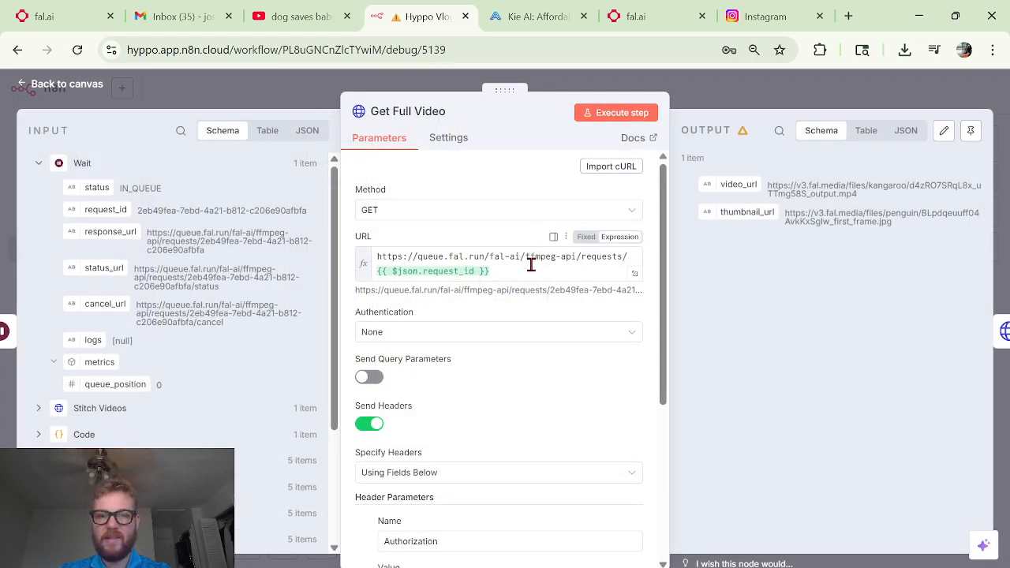
triple_click(477, 253)
click(515, 264)
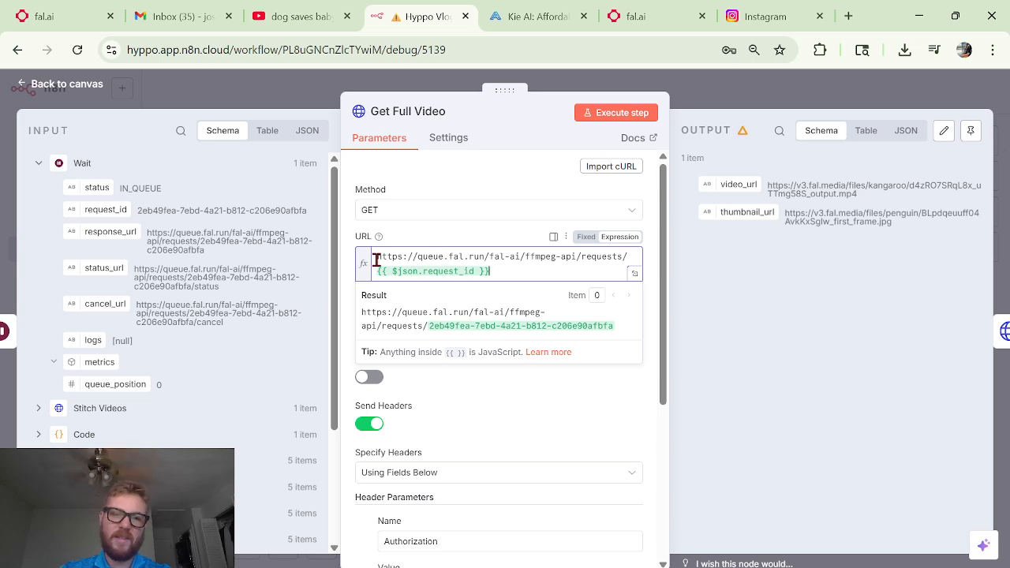
Step: Clear {{ $json.request_id }} from the Get Full Video URL and map request_id from the Wait output back onto the end after requests/
drag(376, 260, 341, 270)
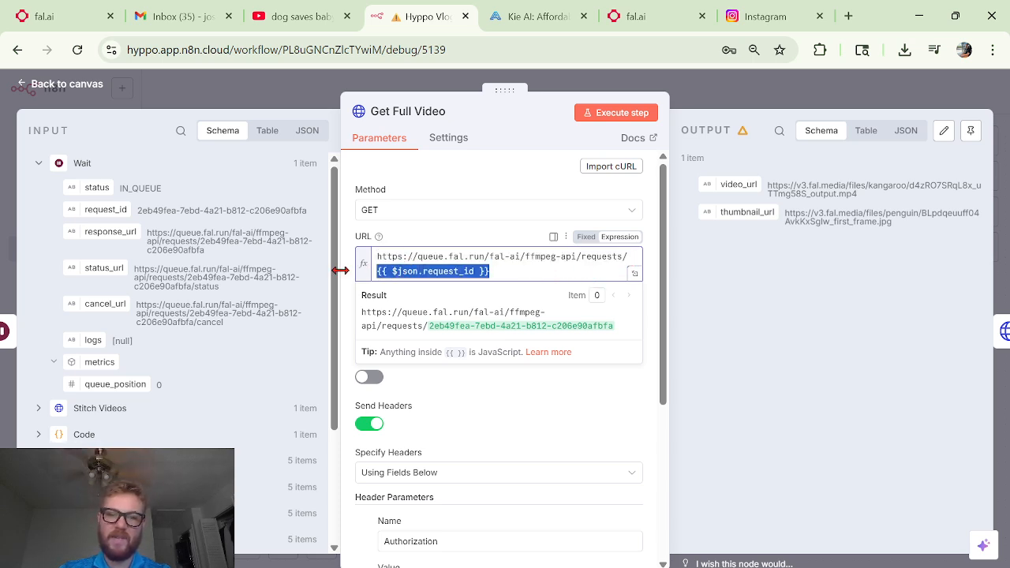
key(BackSpace)
click(635, 261)
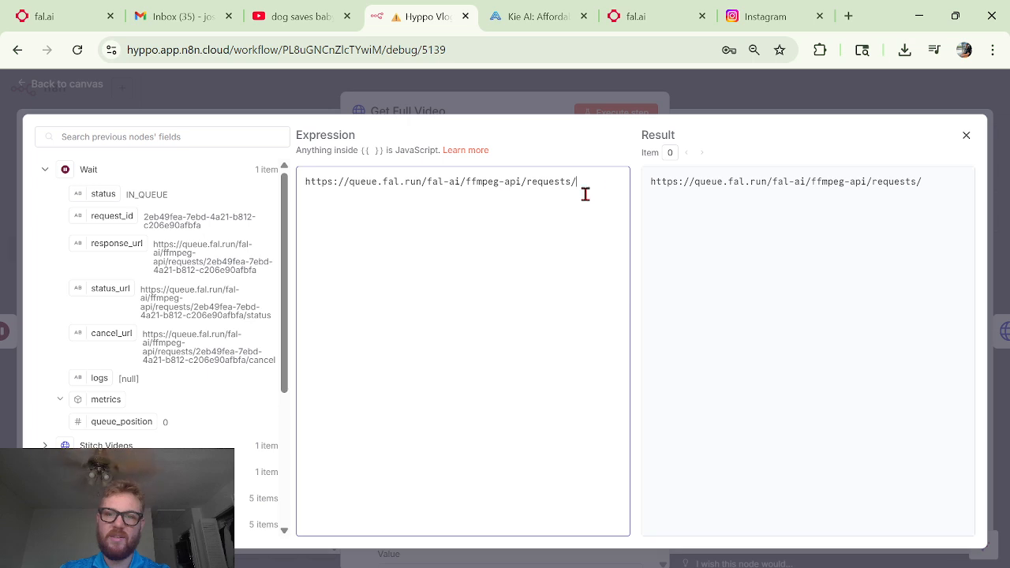
click(757, 103)
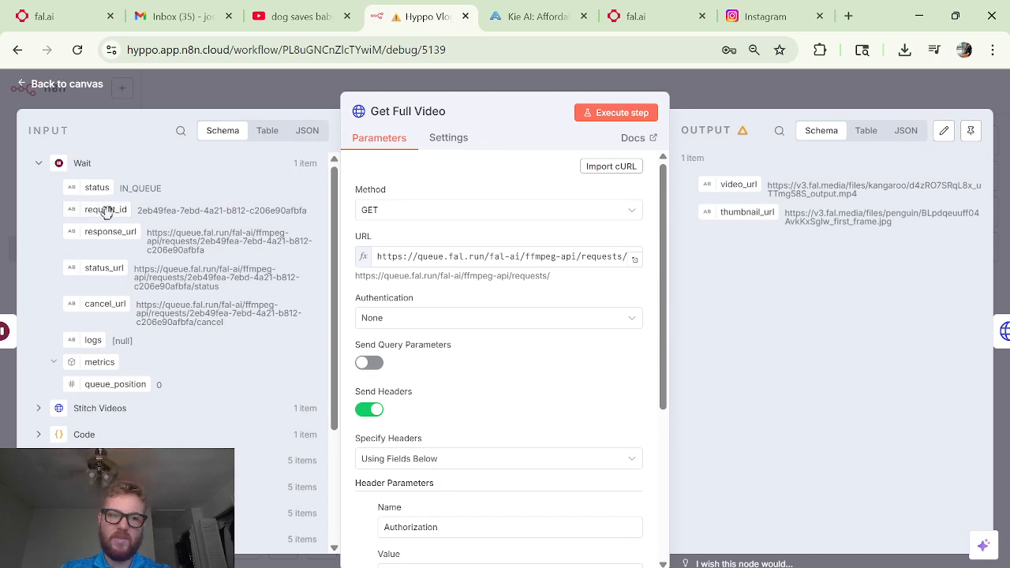
drag(106, 212, 636, 256)
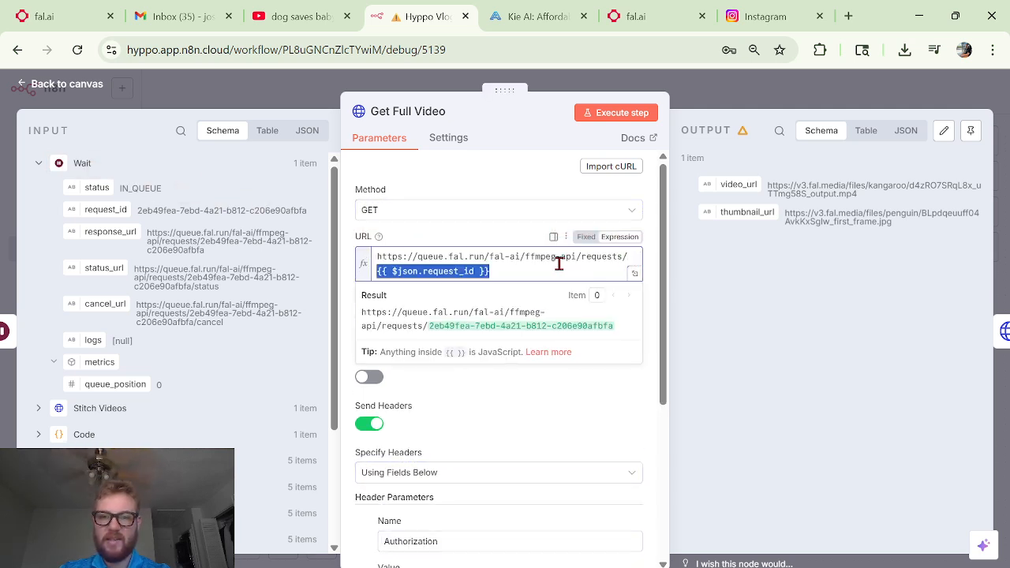
click(642, 251)
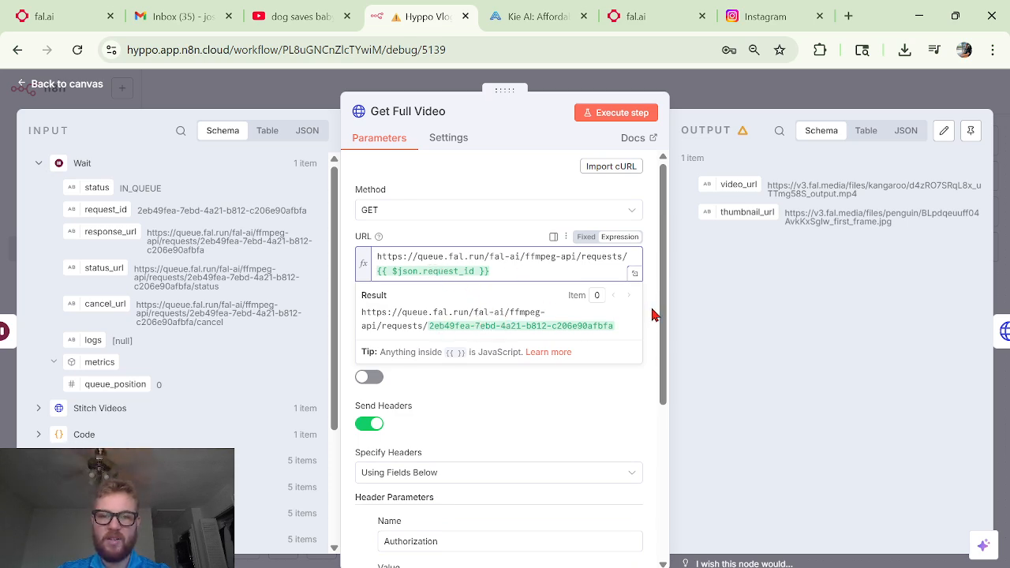
click(516, 181)
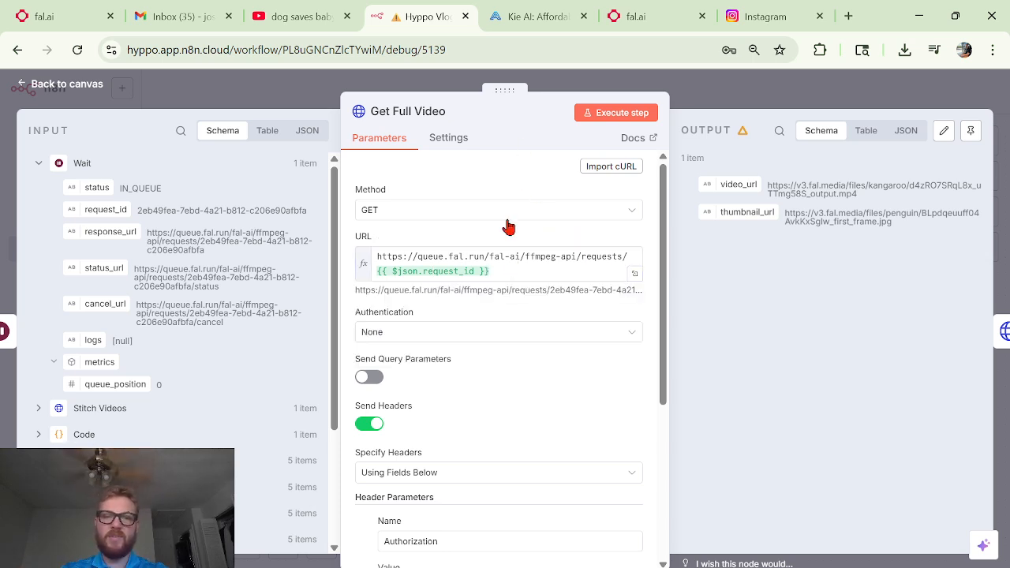
Step: Examine the Authorization header of Get Full Video, highlighting its name and the "Insert" placeholder, and return to the canvas
scroll(509, 265, down, 2)
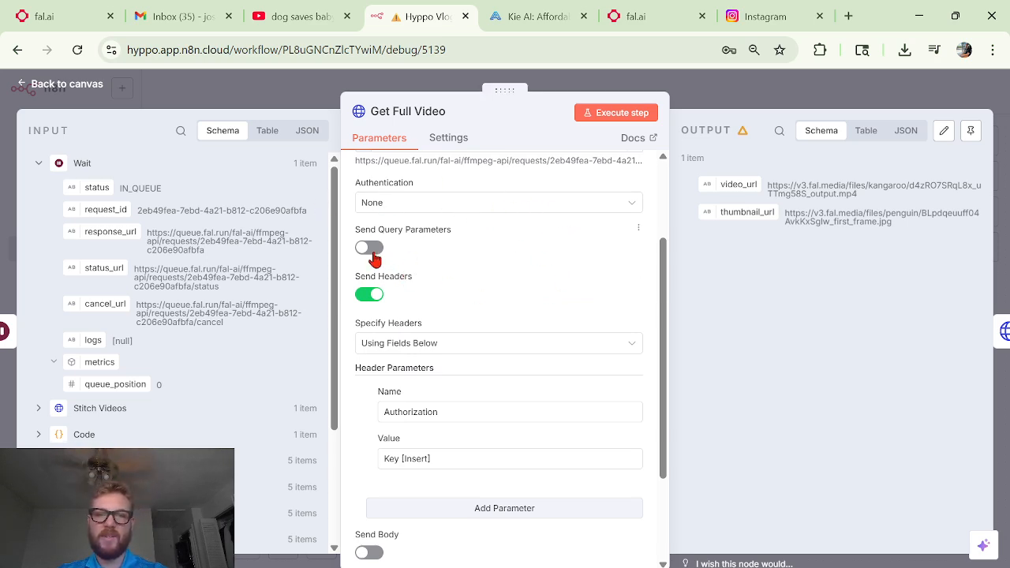
scroll(517, 267, down, 1)
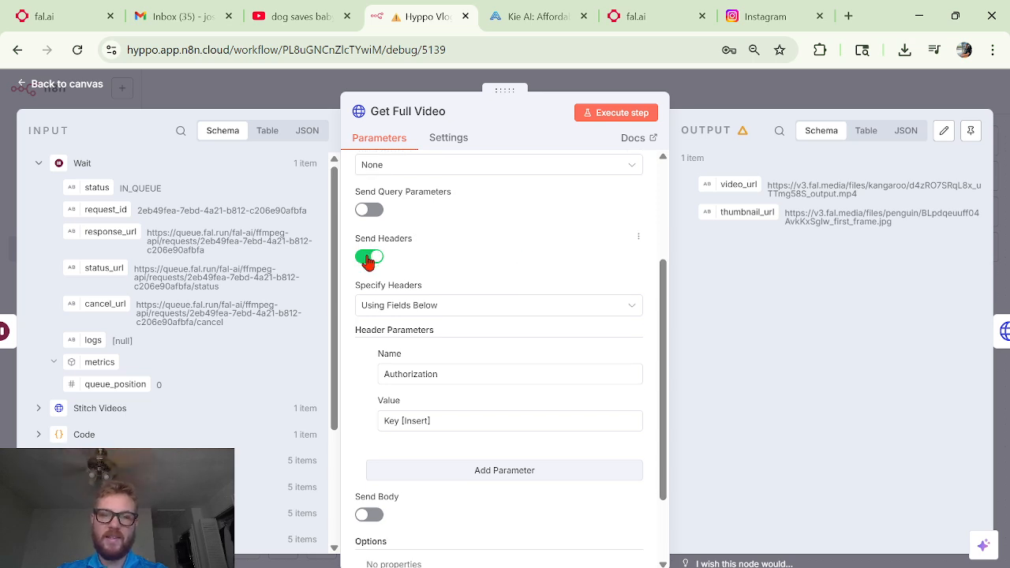
double_click(423, 375)
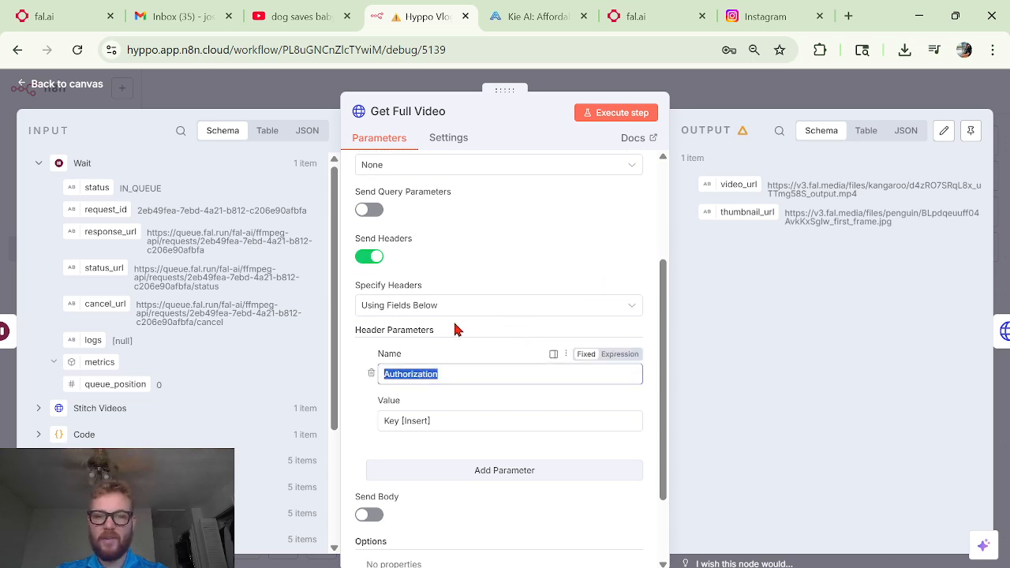
scroll(458, 323, down, 1)
double_click(392, 375)
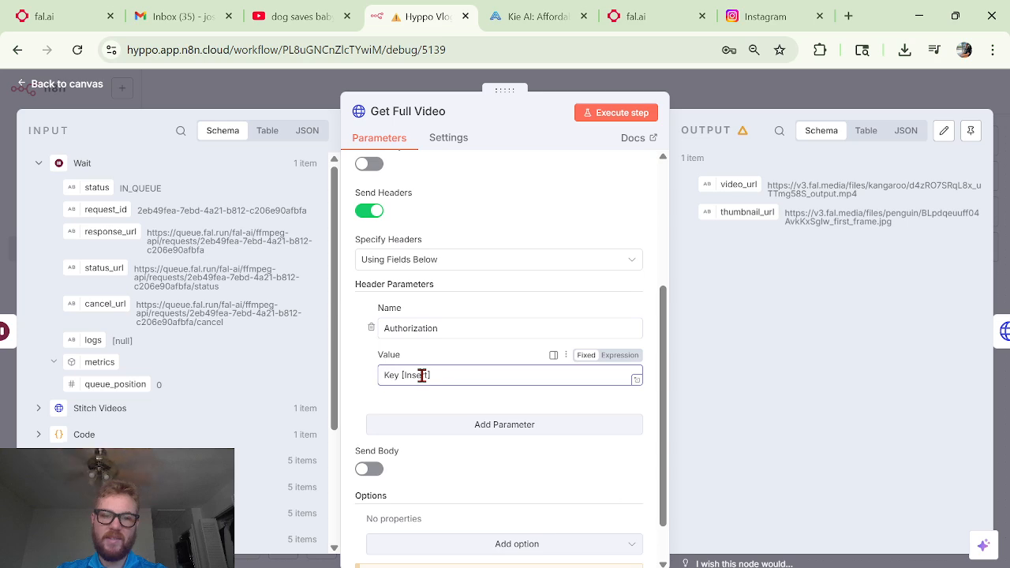
double_click(422, 375)
scroll(544, 358, down, 1)
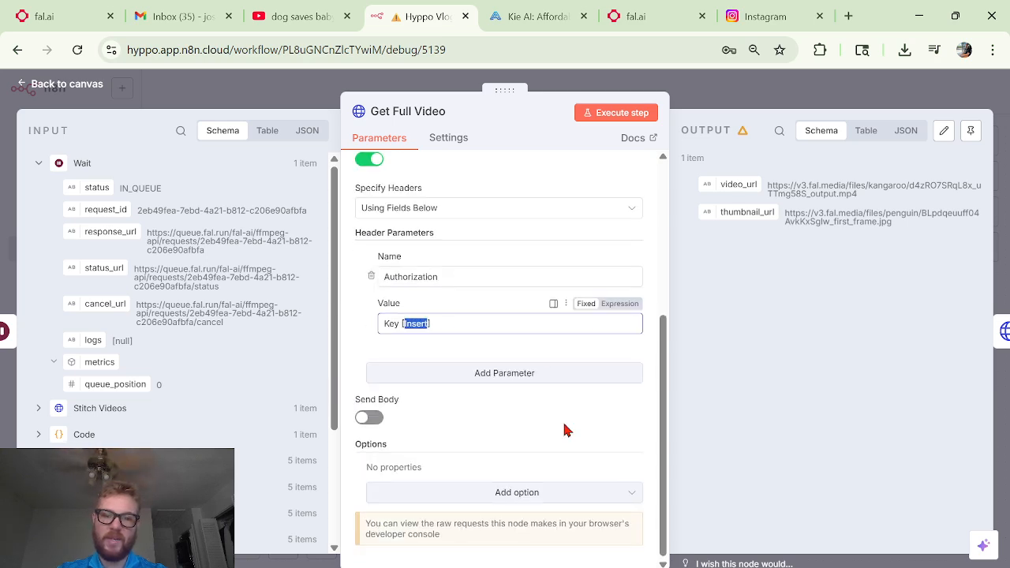
click(773, 100)
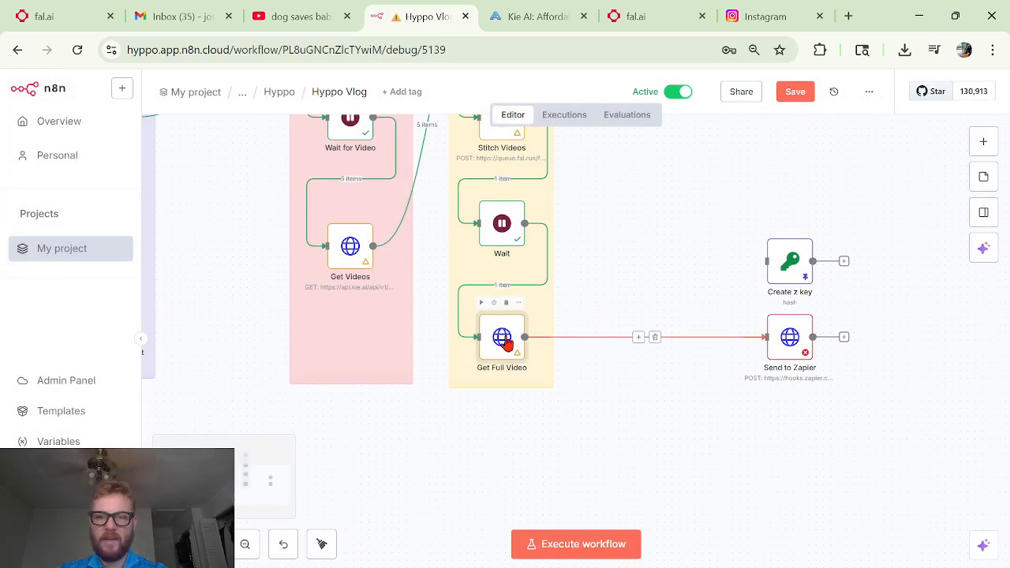
Step: Copy the video_url from the Get Full Video output and load it in a new browser tab to download the stitched video
double_click(505, 341)
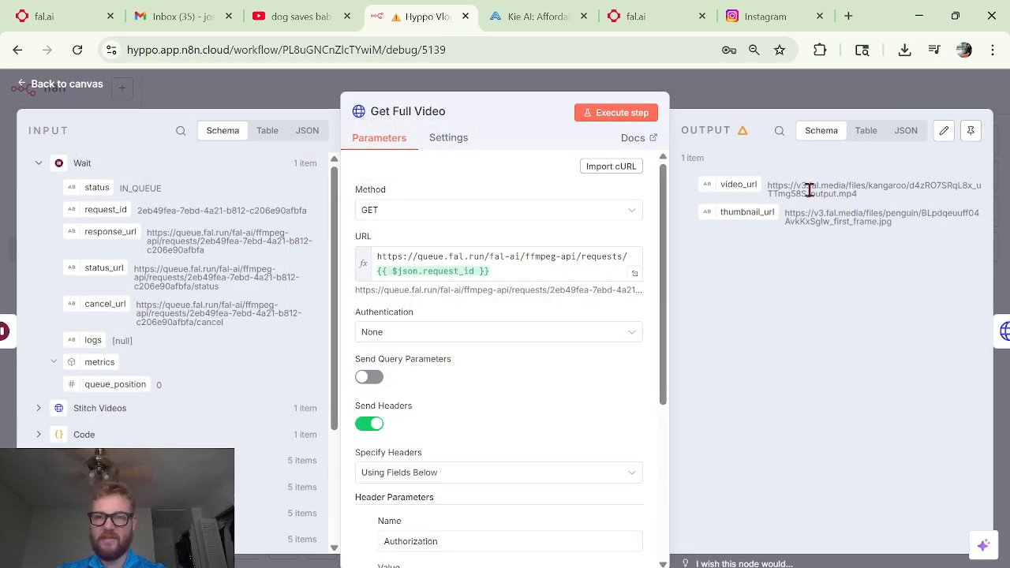
triple_click(810, 190)
key(ctrl+c)
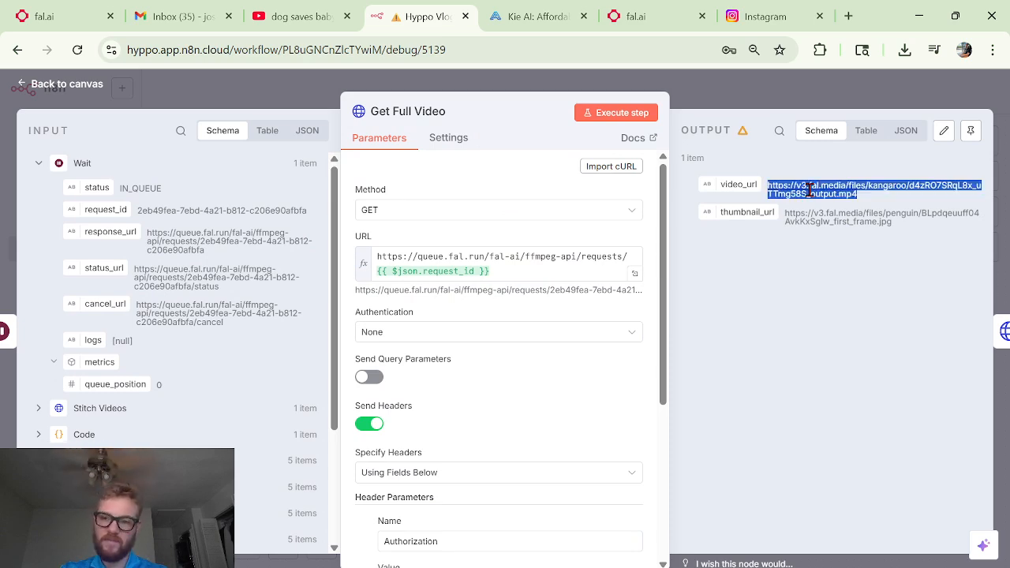
click(848, 15)
key(ctrl+v)
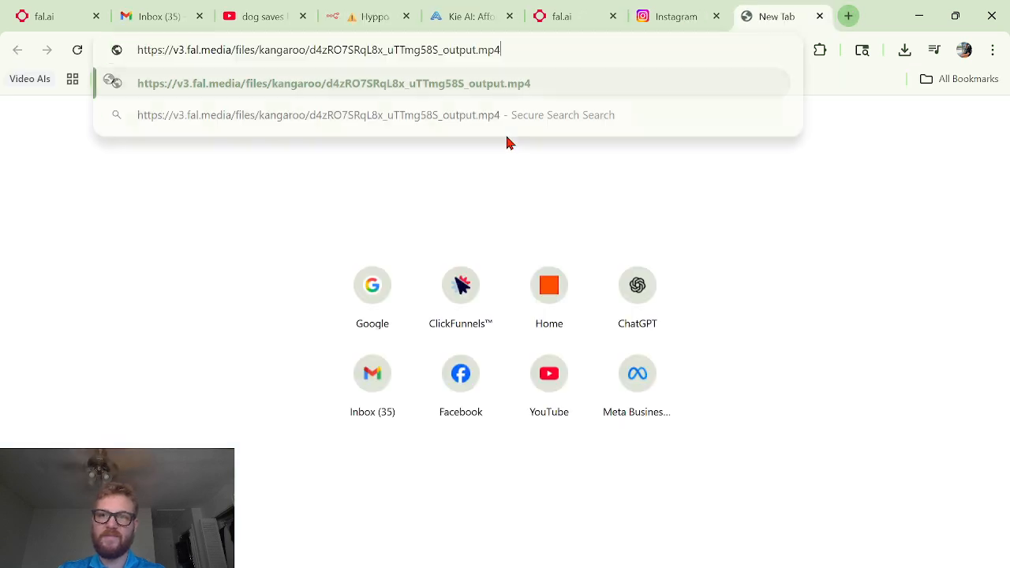
key(Return)
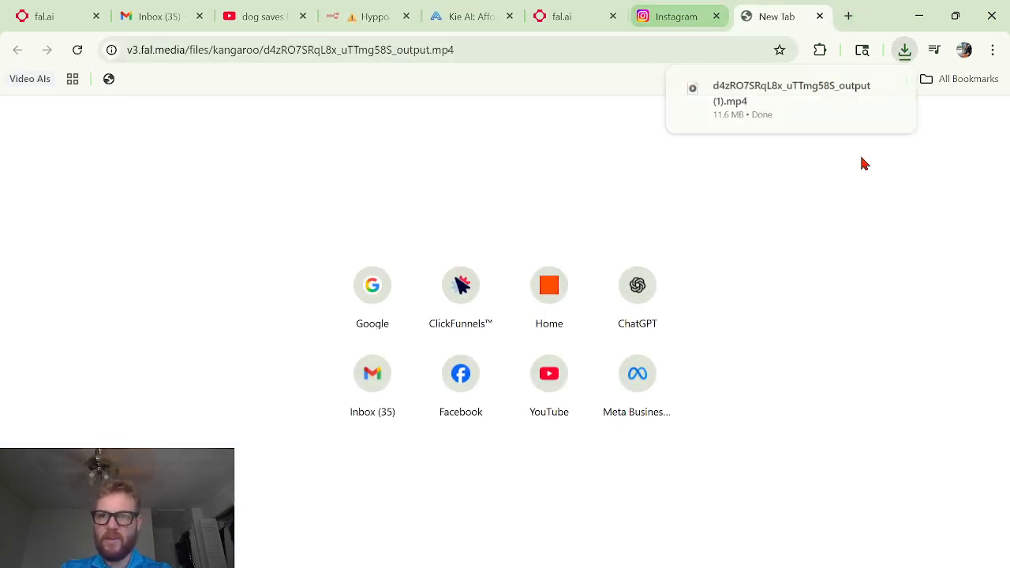
Step: Open the downloaded MP4 and watch the stitched baby hippo video
click(798, 114)
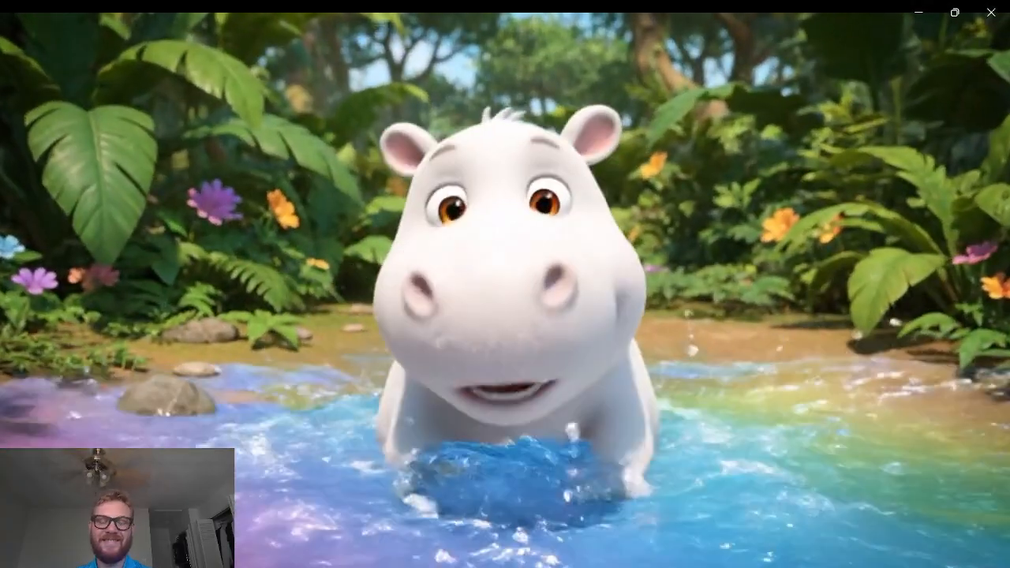
mouse_move(991, 330)
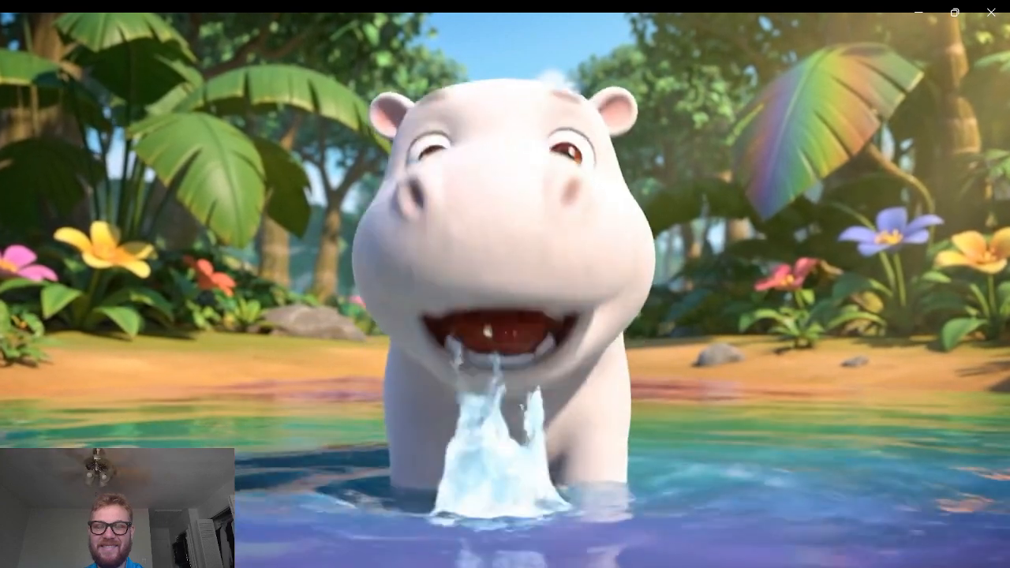
mouse_move(684, 381)
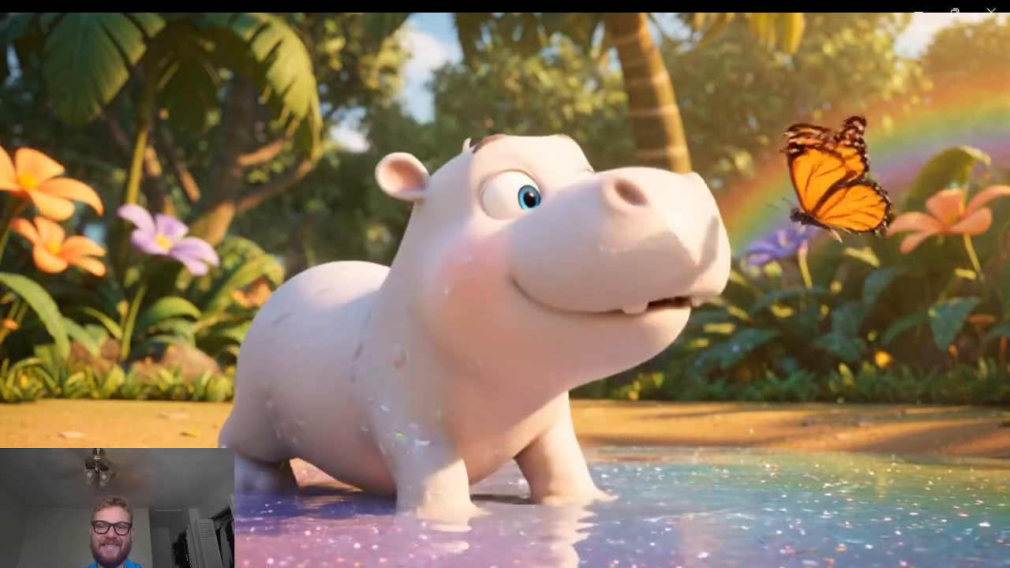
mouse_move(728, 425)
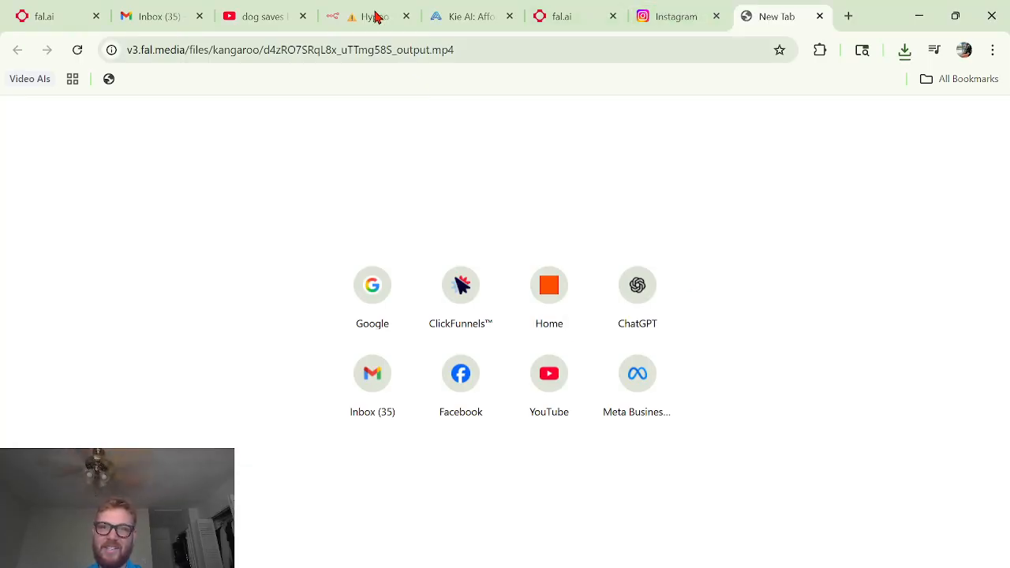
Step: Return to the n8n workflow, close Get Full Video, and search for "goog" nodes to insert before Send to Zapier without adding one
click(376, 16)
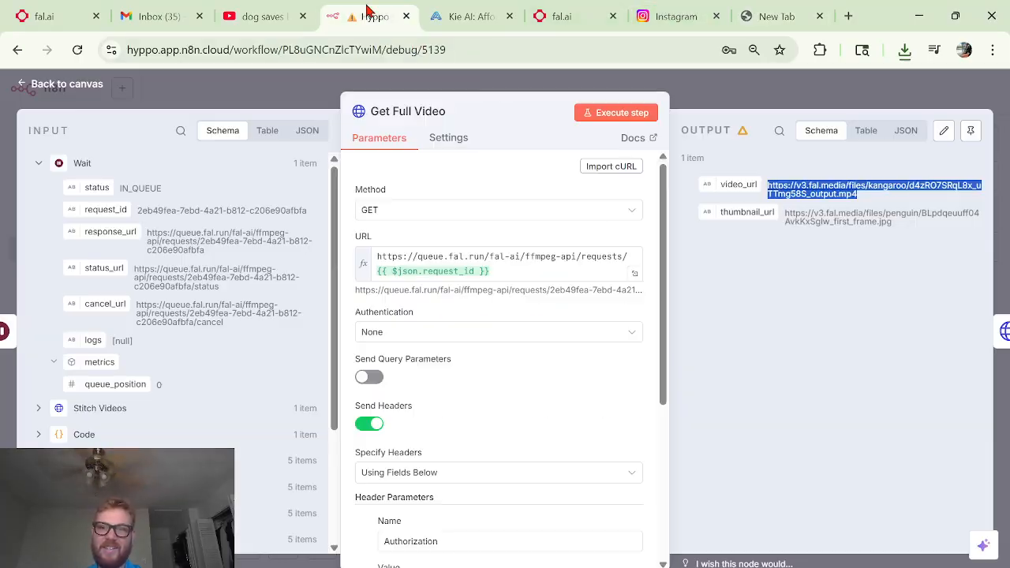
click(780, 109)
mouse_move(621, 343)
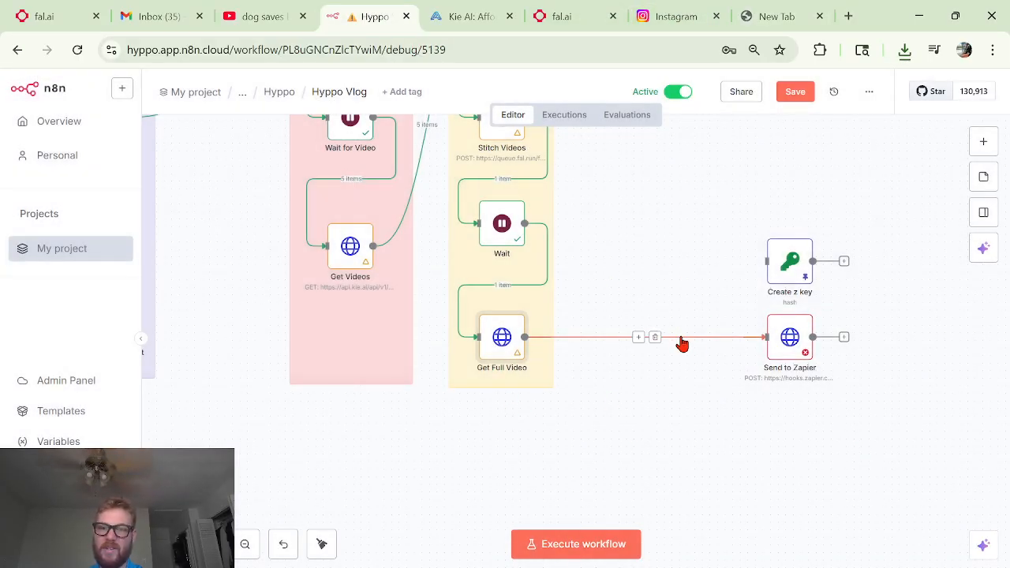
click(638, 342)
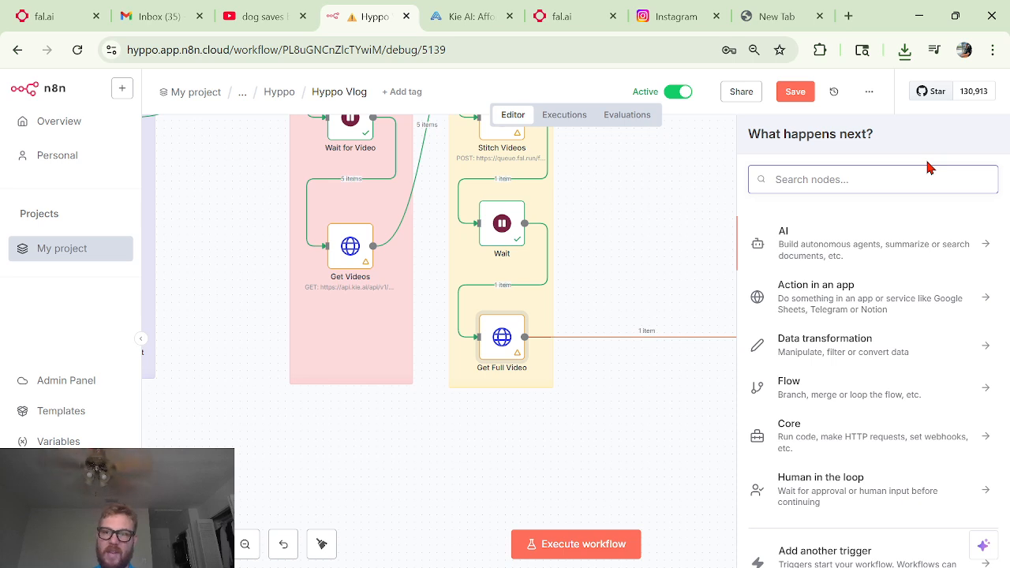
text(goog)
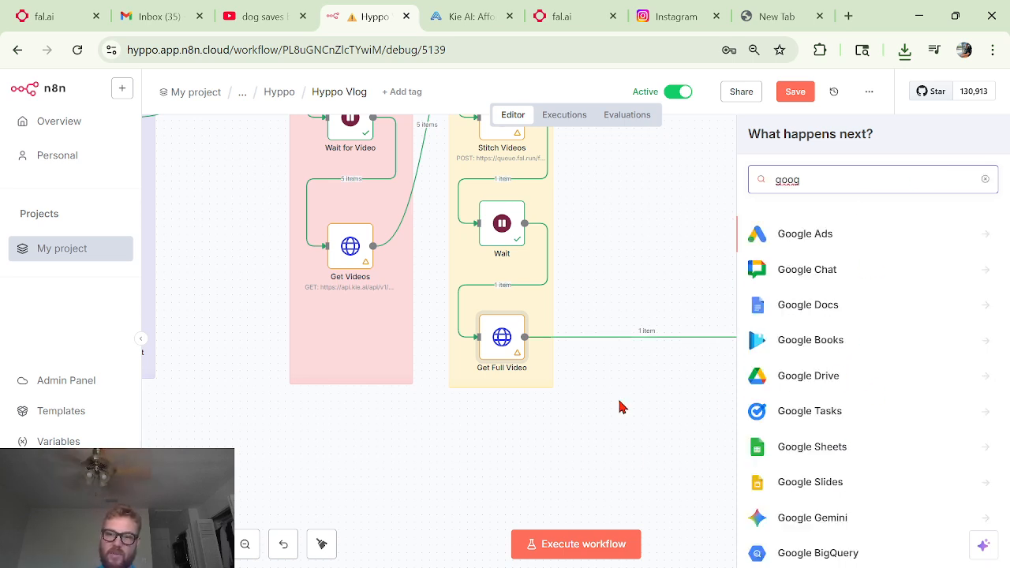
click(630, 459)
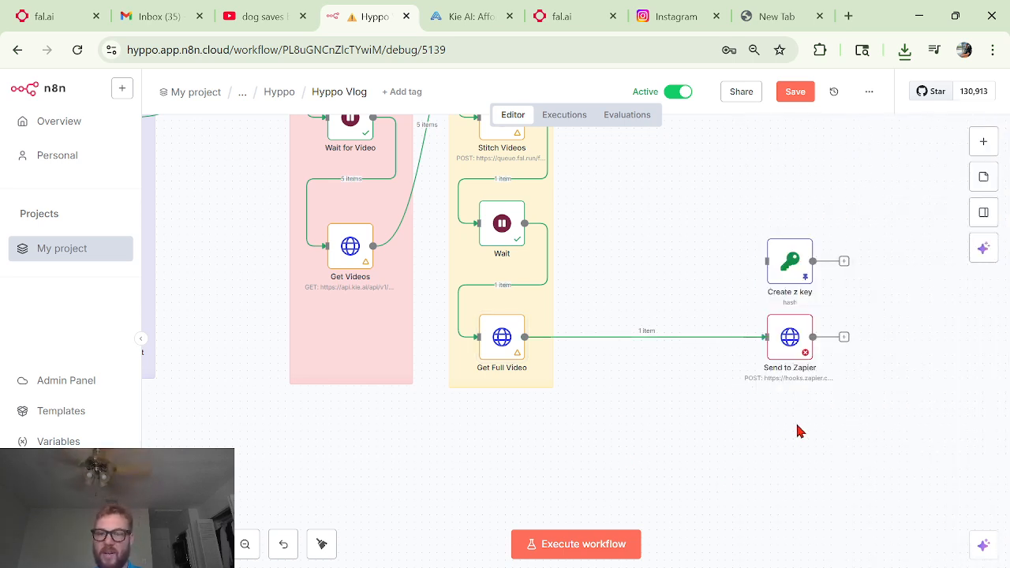
Step: Examine the Create z key and Send to Zapier nodes that follow Get Full Video
scroll(799, 432, right, 3)
scroll(567, 341, up, 3)
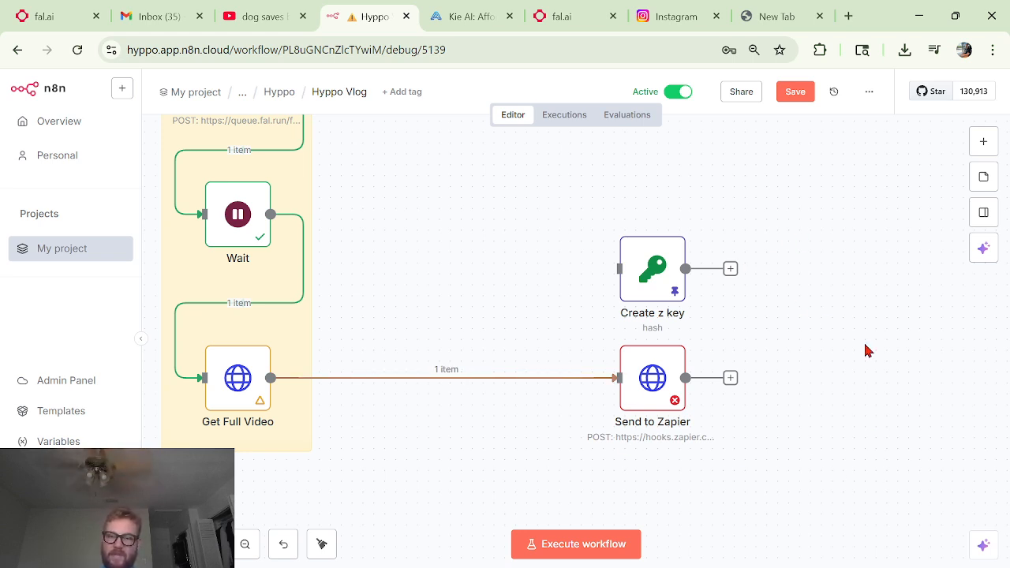
scroll(749, 381, left, 2)
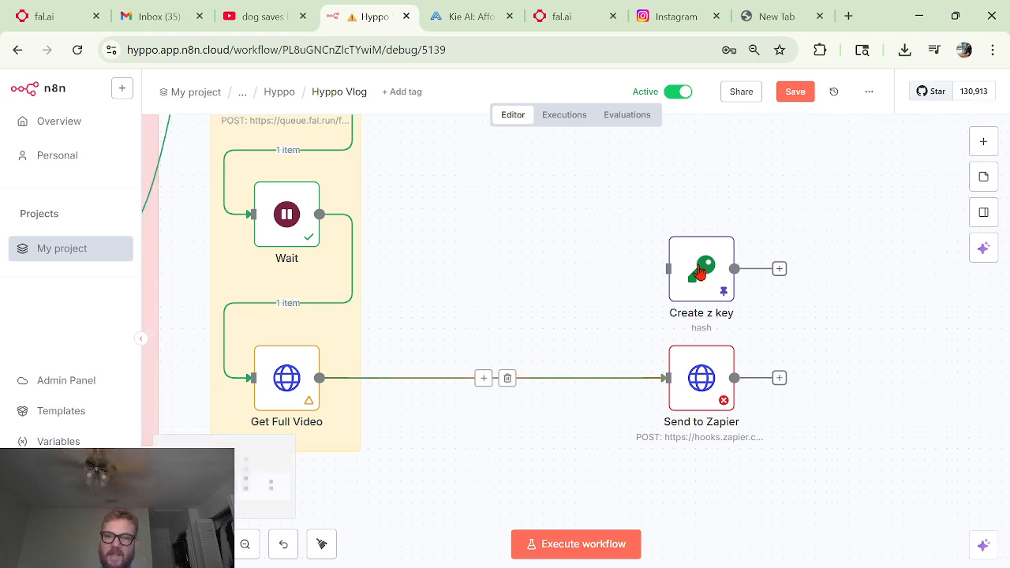
drag(610, 218, 916, 313)
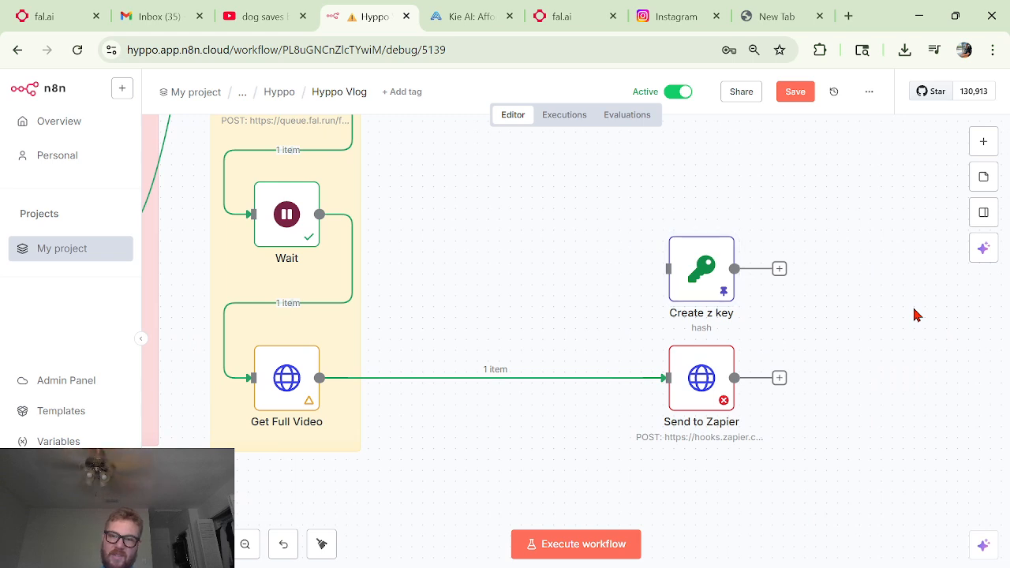
scroll(916, 315, up, 2)
Step: Review the whole workflow from the Zapier nodes back to the Schedule Trigger and forward to the video stitching section
double_click(245, 544)
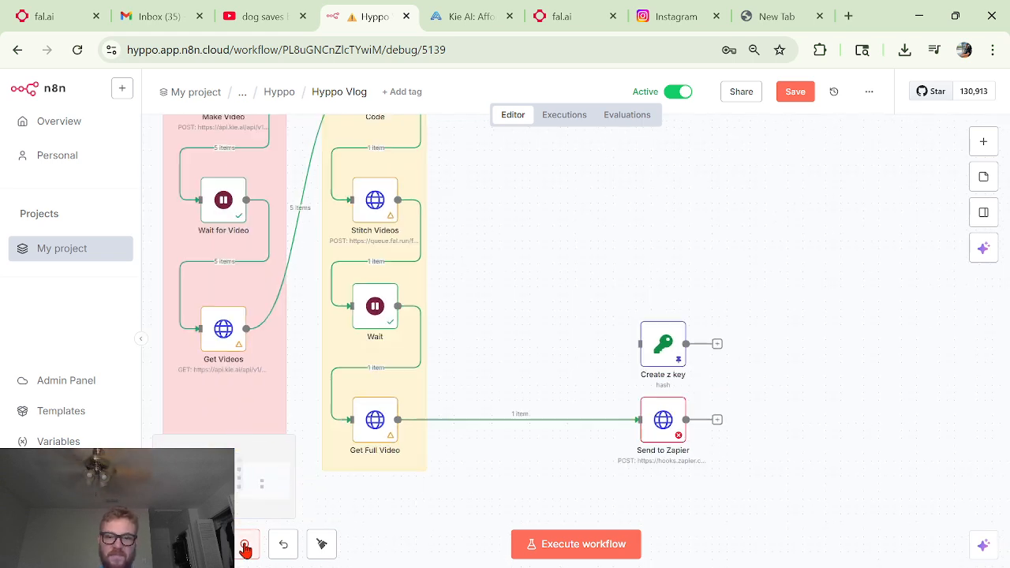
scroll(537, 370, left, 5)
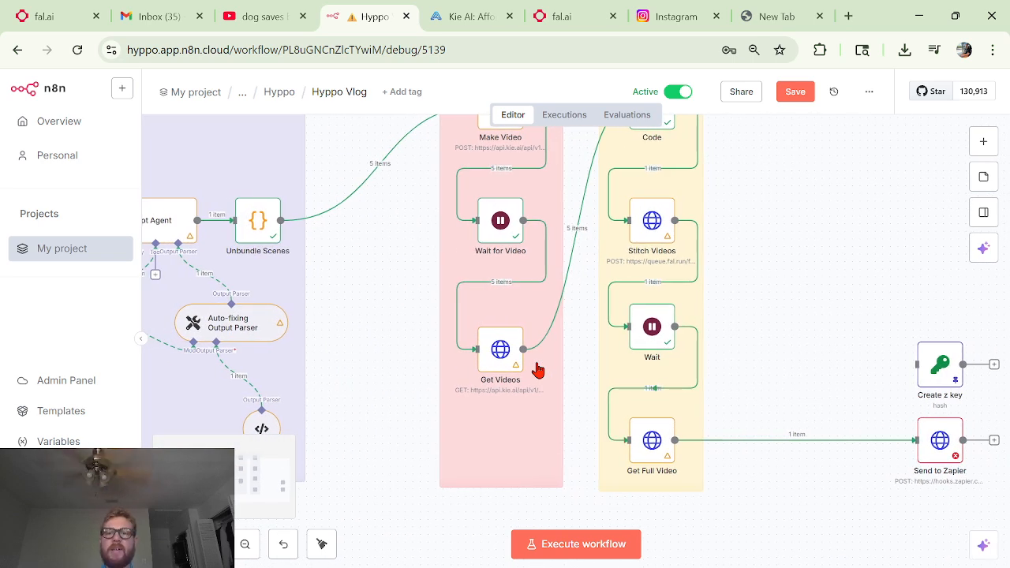
scroll(537, 369, right, 6)
scroll(537, 370, left, 10)
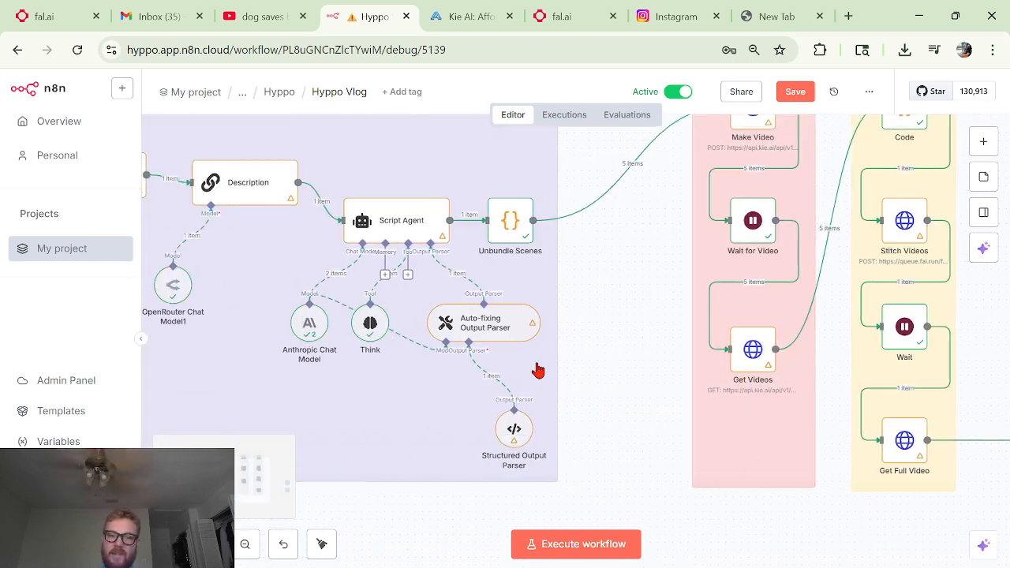
scroll(537, 370, left, 5)
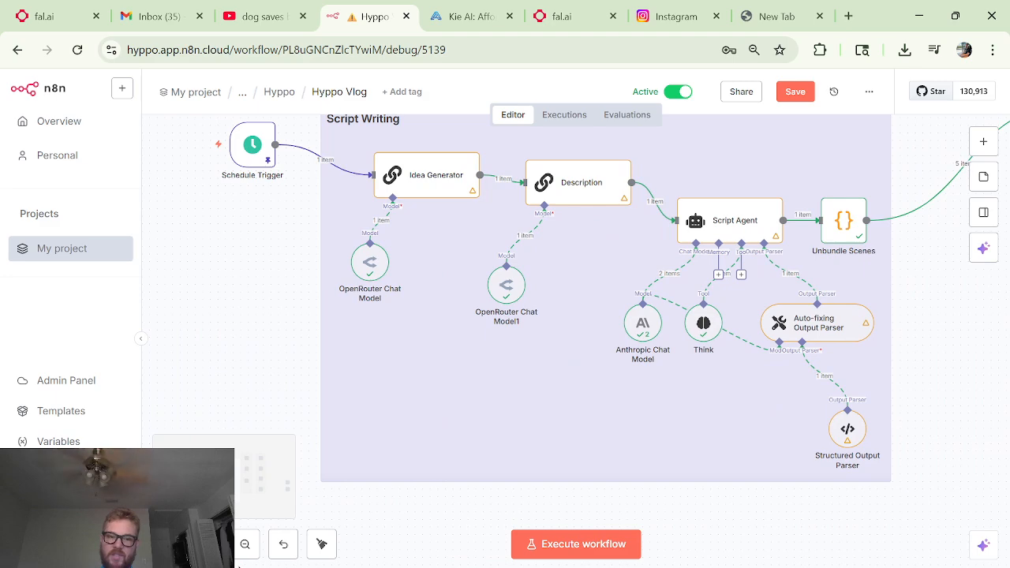
click(245, 545)
click(245, 545)
scroll(668, 462, right, 7)
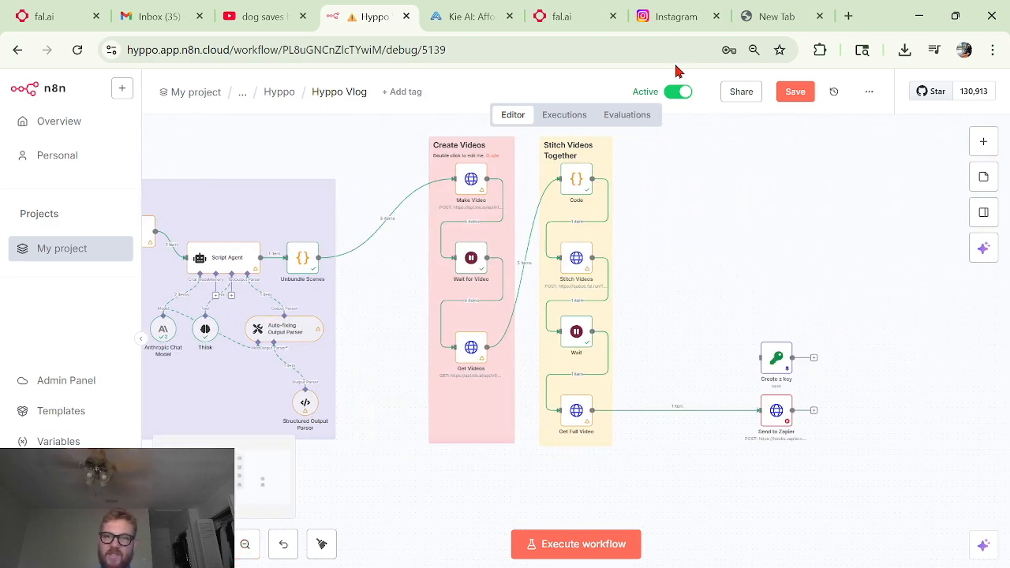
Step: Switch to Instagram and look over the hyppo_reels profile, including its bio and posts grid
click(675, 18)
scroll(546, 320, down, 2)
scroll(545, 320, up, 2)
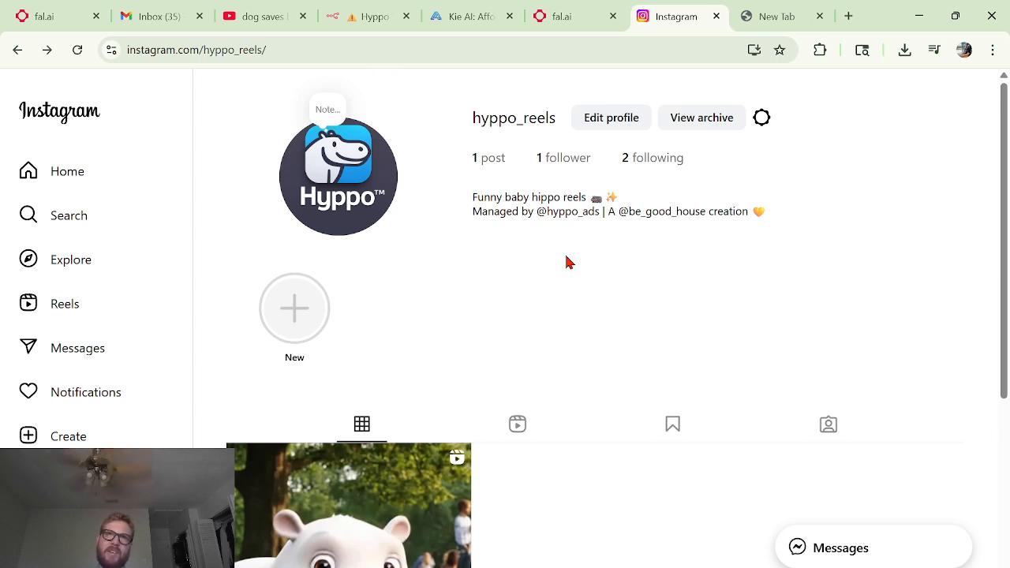
scroll(631, 236, down, 3)
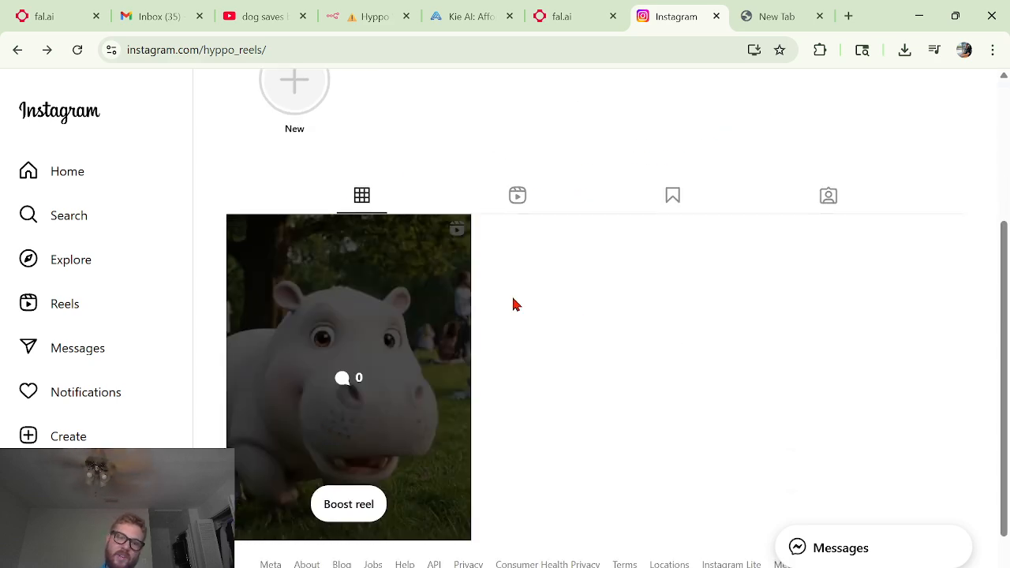
scroll(622, 385, up, 3)
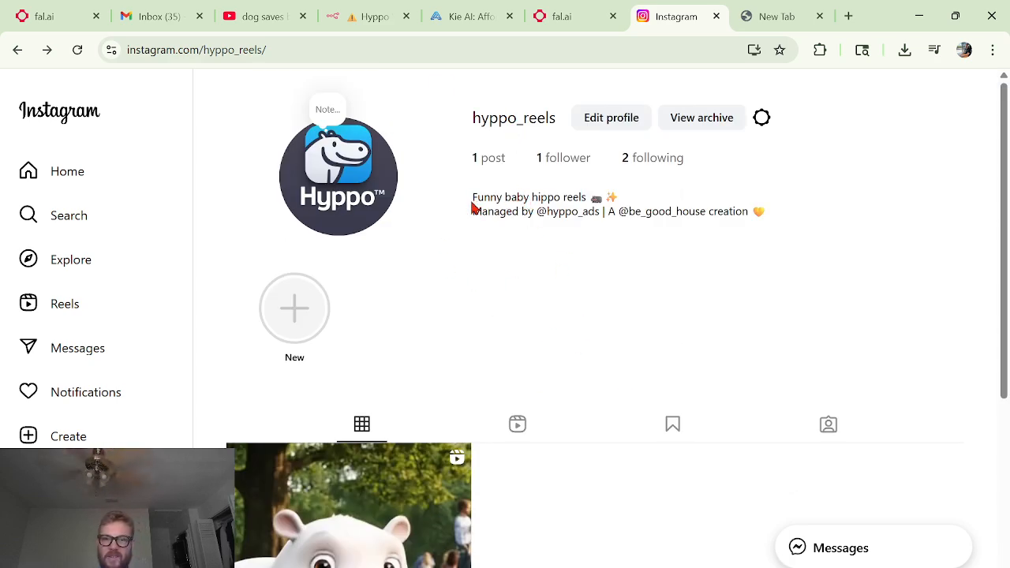
drag(473, 199, 632, 208)
scroll(573, 397, down, 2)
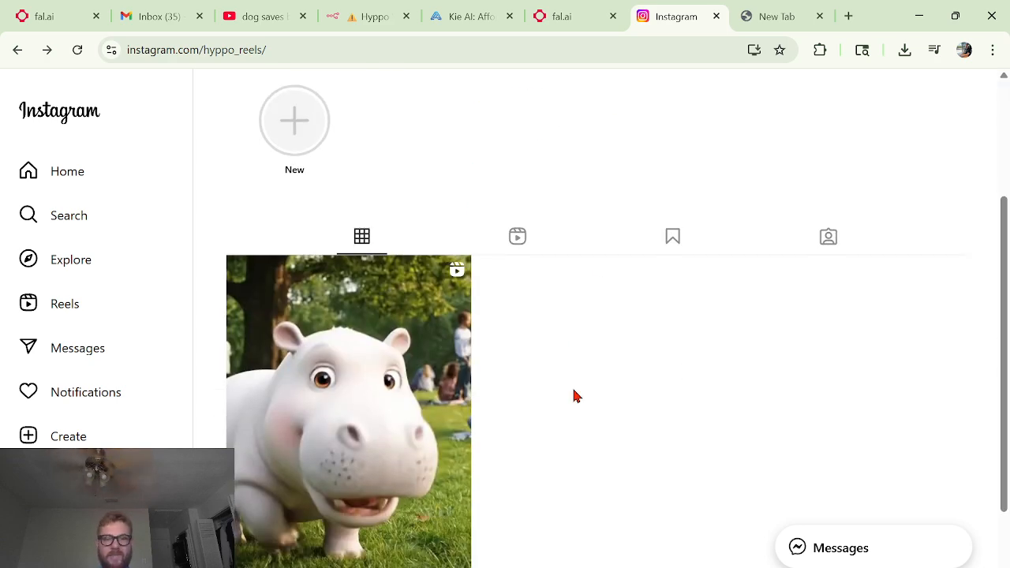
Step: Open the published baby hippo reel, watch it, highlight both caption paragraphs, and return to the profile's posts grid
click(394, 361)
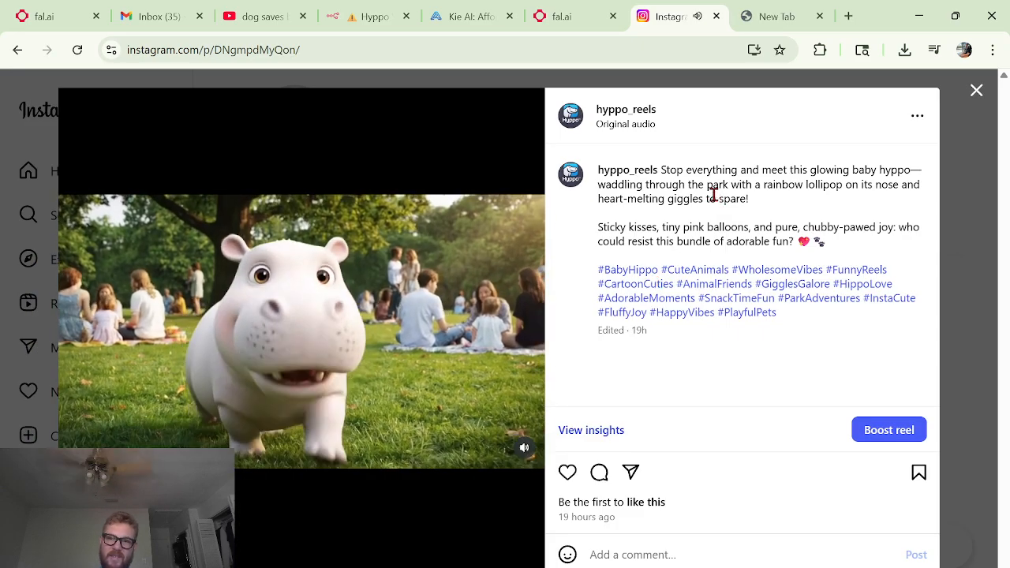
triple_click(718, 184)
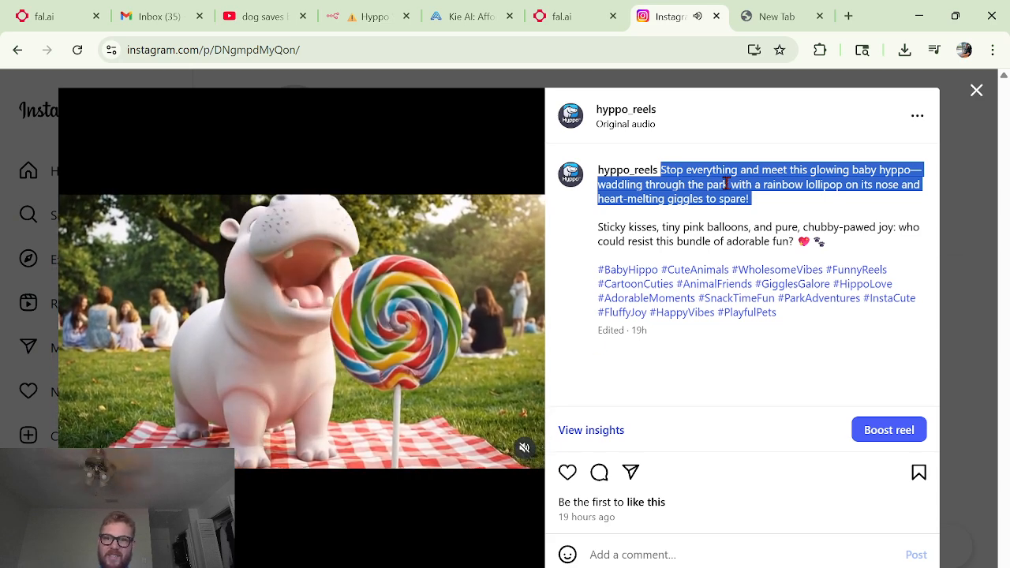
triple_click(784, 230)
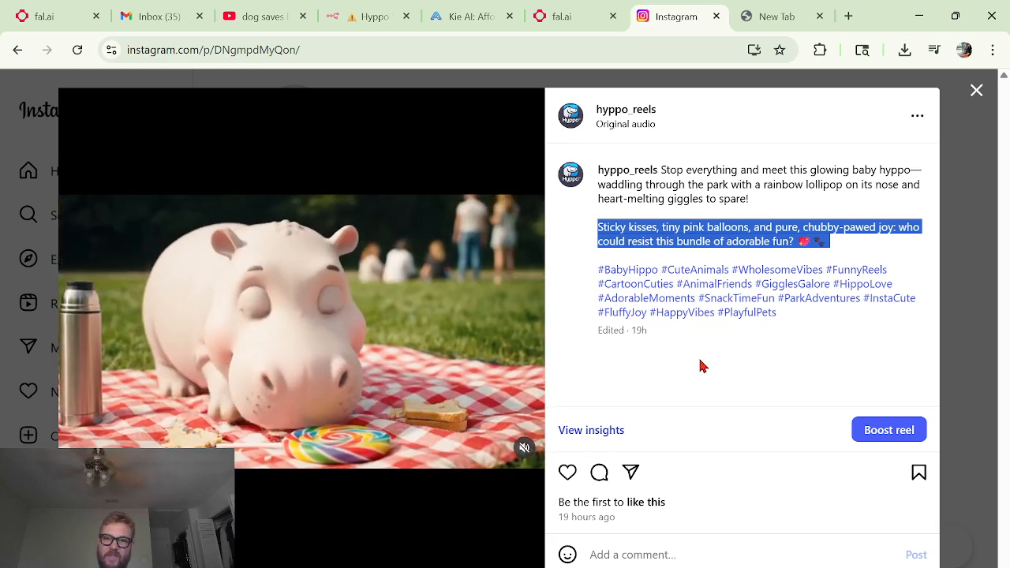
click(840, 341)
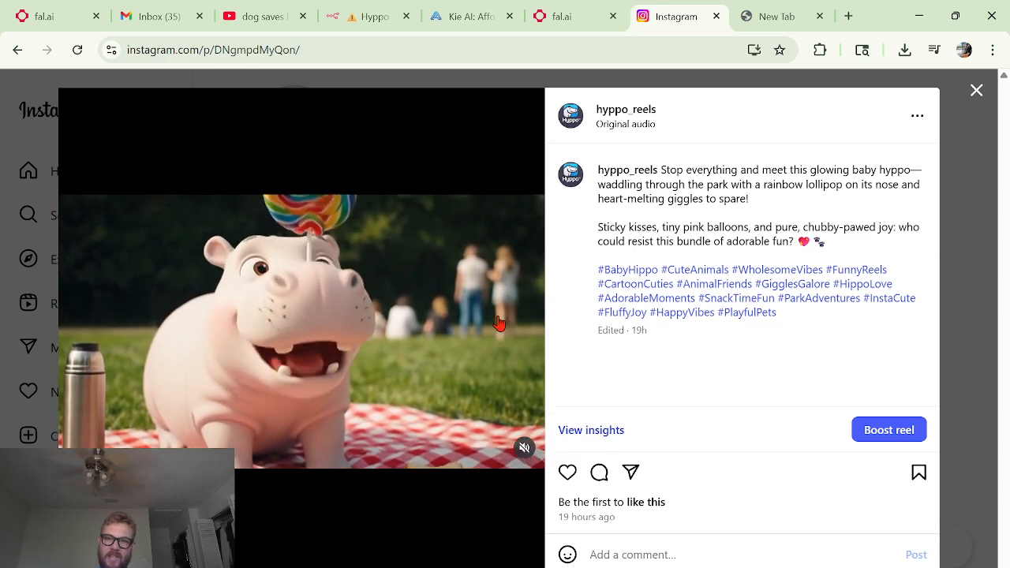
click(976, 91)
scroll(705, 330, up, 3)
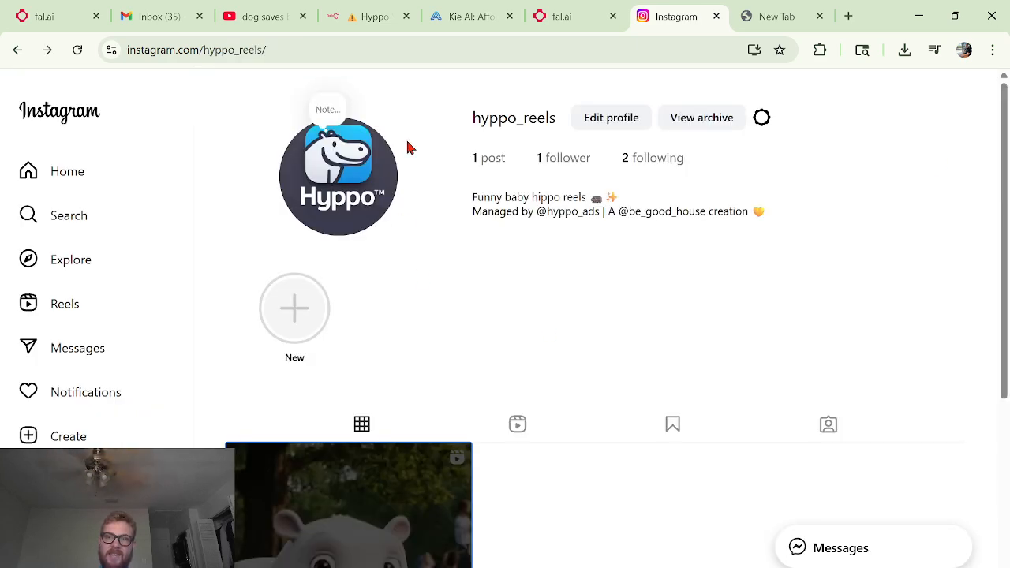
scroll(670, 363, down, 4)
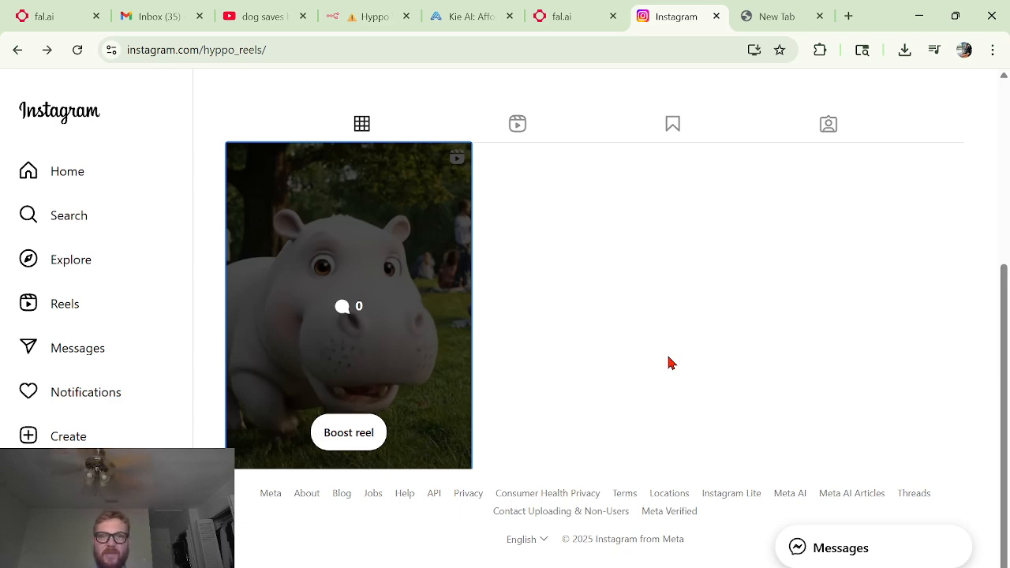
Step: Switch back to the n8n workflow and survey its Script Writing, Create Videos and Stitch Videos Together sections
click(349, 19)
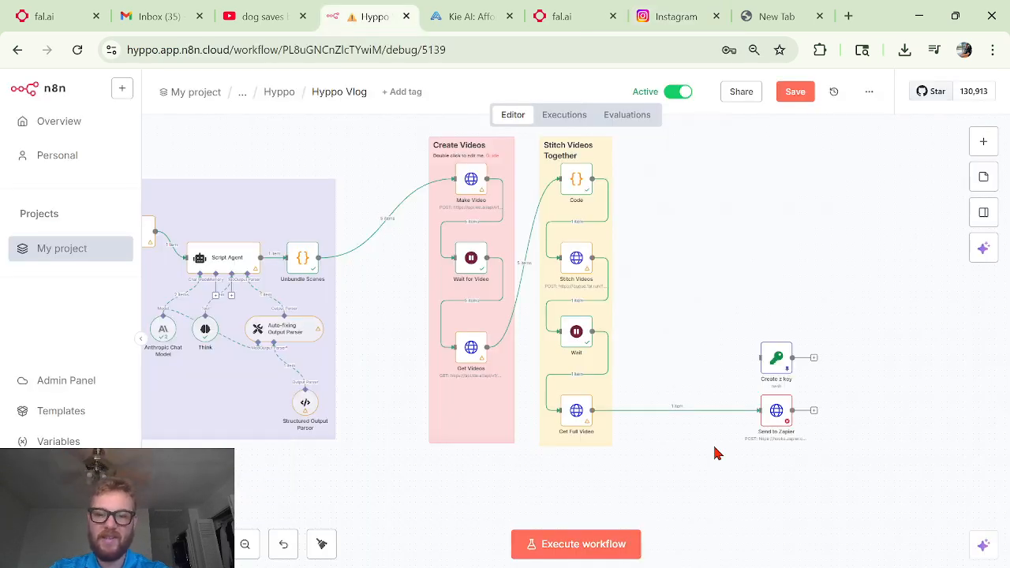
scroll(716, 451, left, 5)
scroll(717, 454, right, 10)
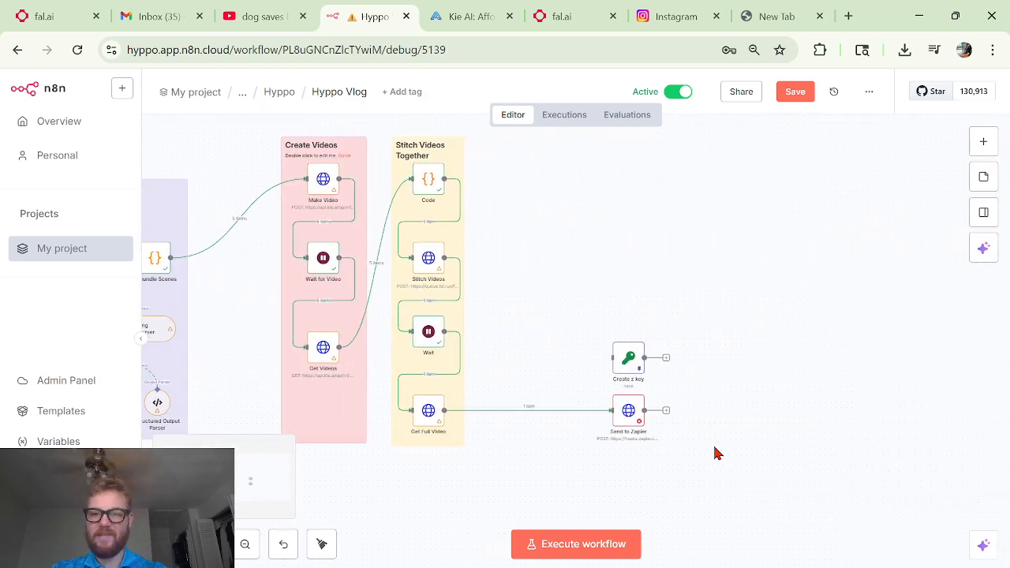
scroll(717, 454, left, 7)
scroll(717, 454, left, 3)
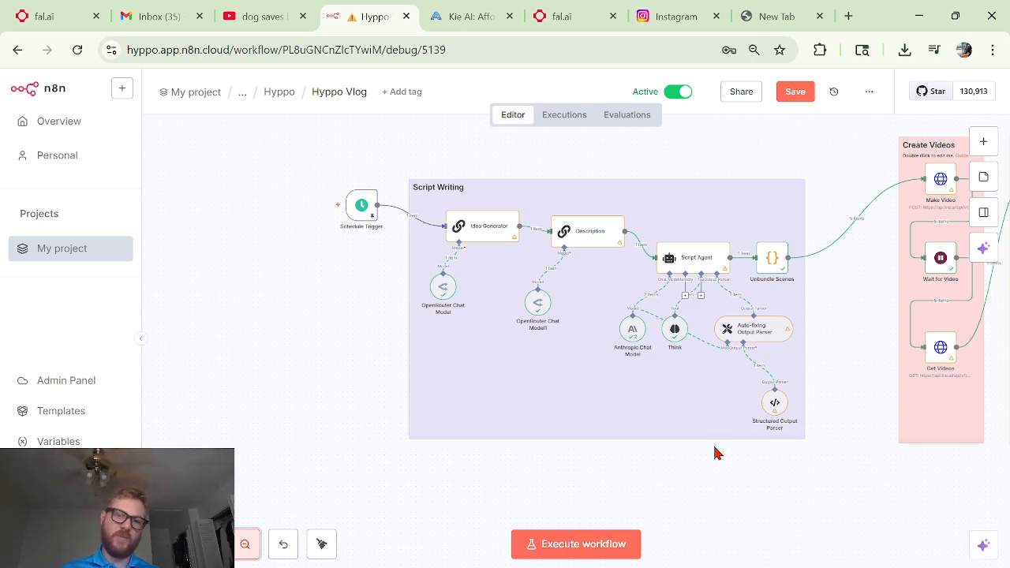
scroll(714, 450, right, 2)
scroll(714, 447, right, 1)
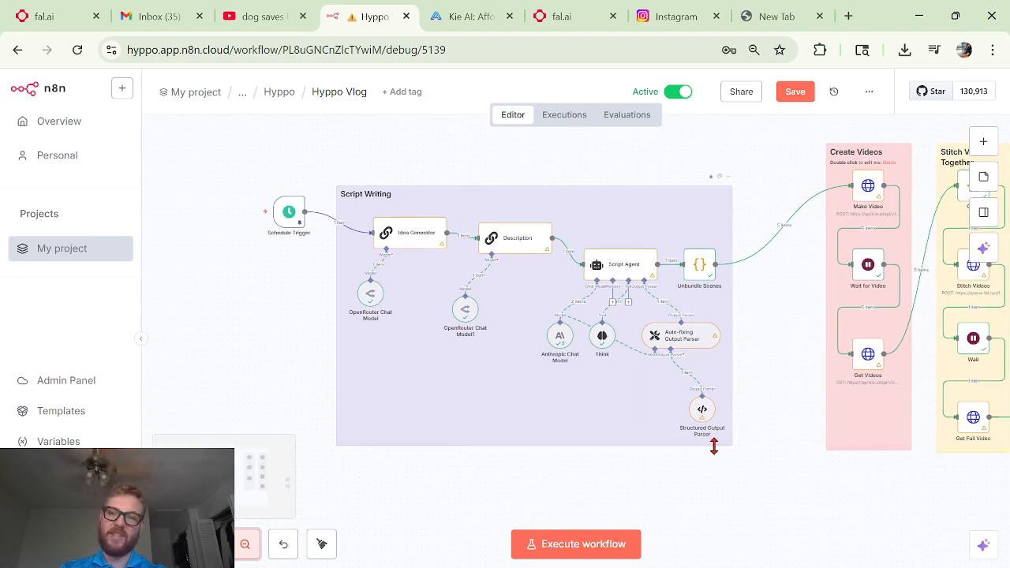